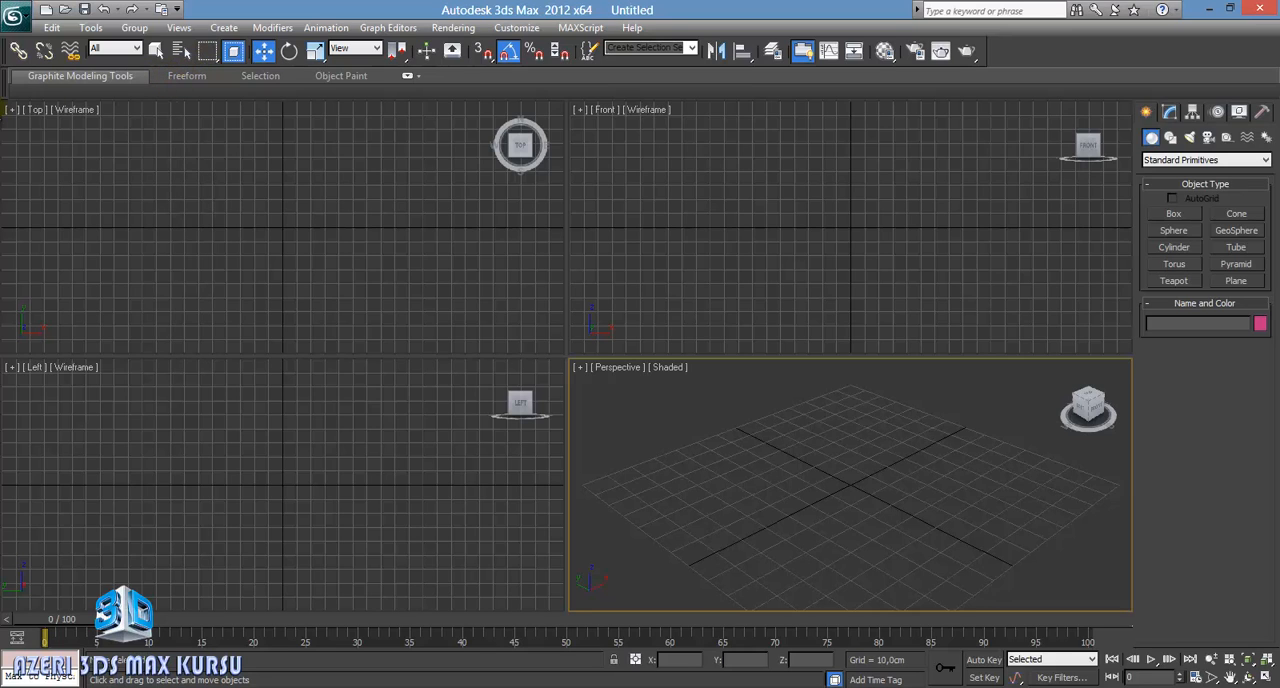
Step: Activate the Top, Front, Perspective and Left viewports in turn several times, finishing with Perspective active
left_click(334, 270)
left_click(629, 258)
left_click(665, 428)
left_click(285, 270)
left_click(232, 419)
left_click(578, 280)
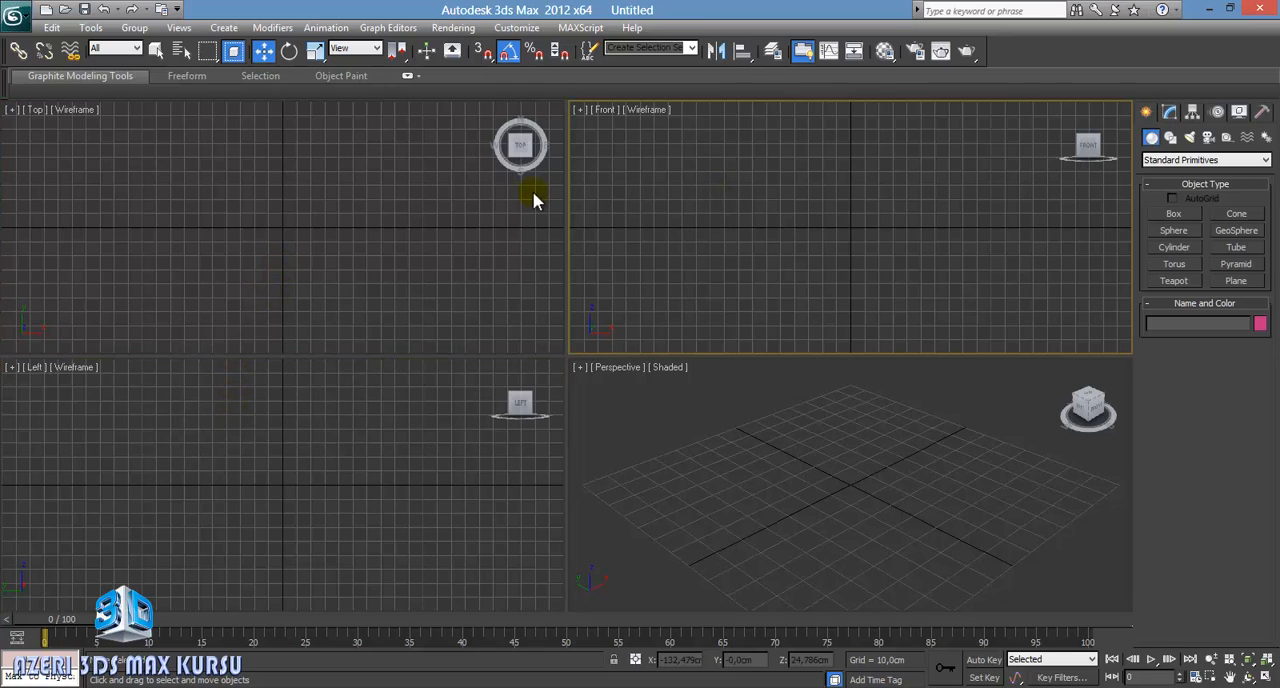
left_click(790, 470)
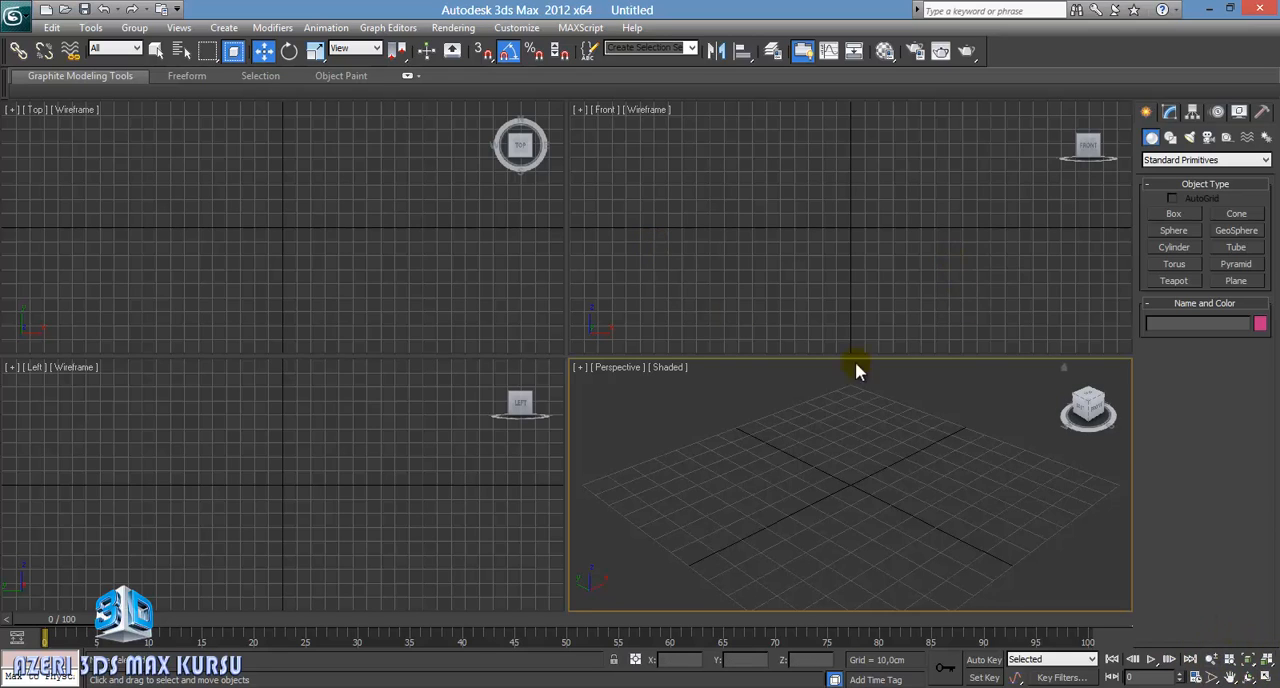
left_click(440, 277)
left_click(635, 338)
left_click(648, 404)
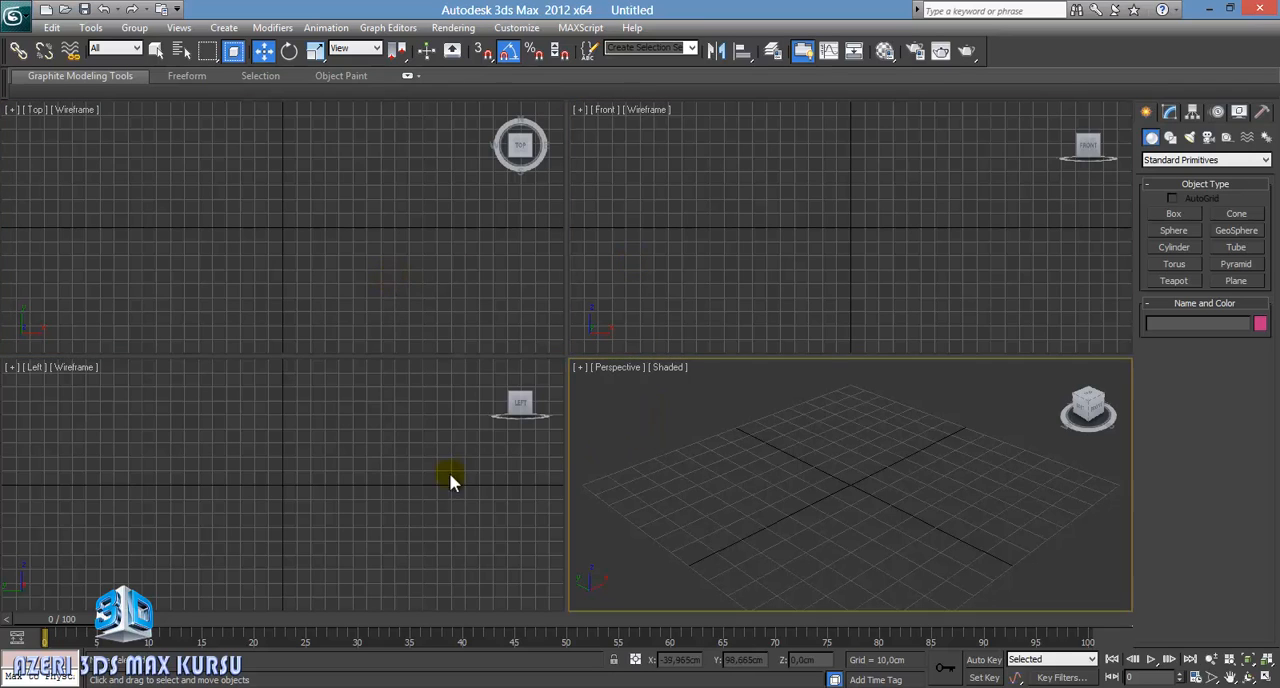
left_click(449, 470)
left_click(423, 324)
left_click(594, 296)
left_click(643, 425)
left_click(461, 455)
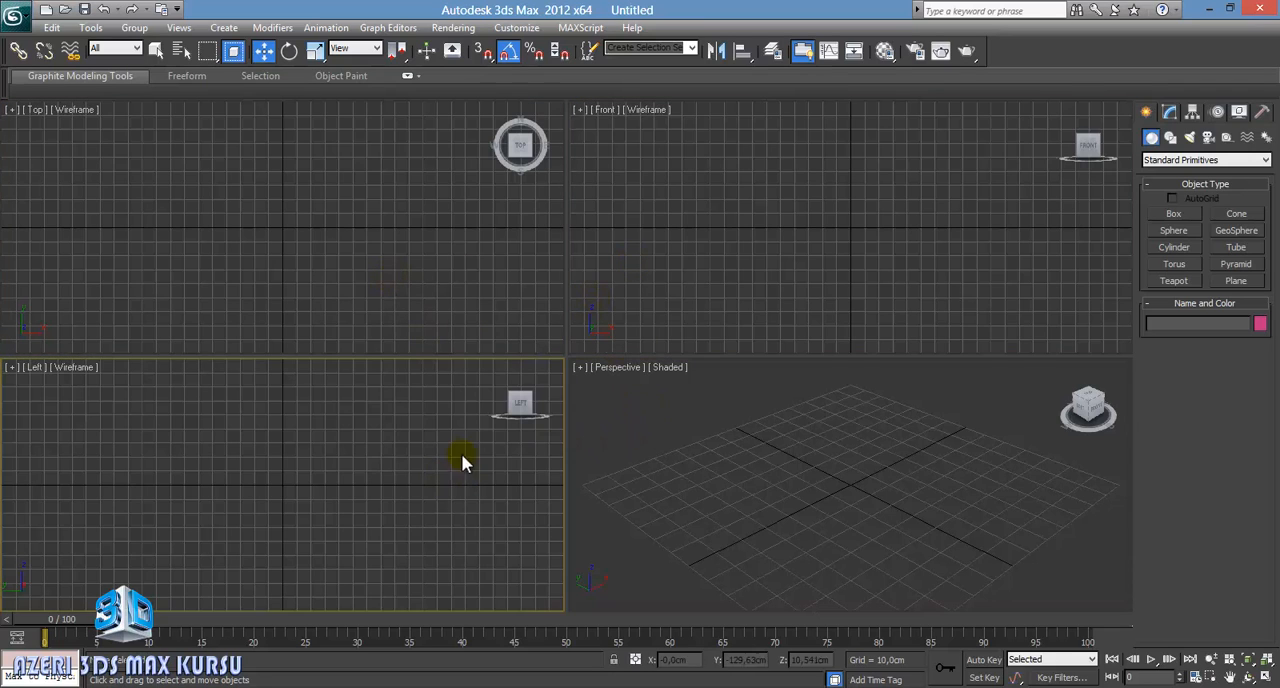
left_click(550, 310)
left_click(605, 345)
left_click(600, 471)
left_click(454, 414)
left_click(545, 315)
left_click(634, 290)
left_click(634, 447)
left_click(535, 385)
left_click(450, 306)
left_click(597, 280)
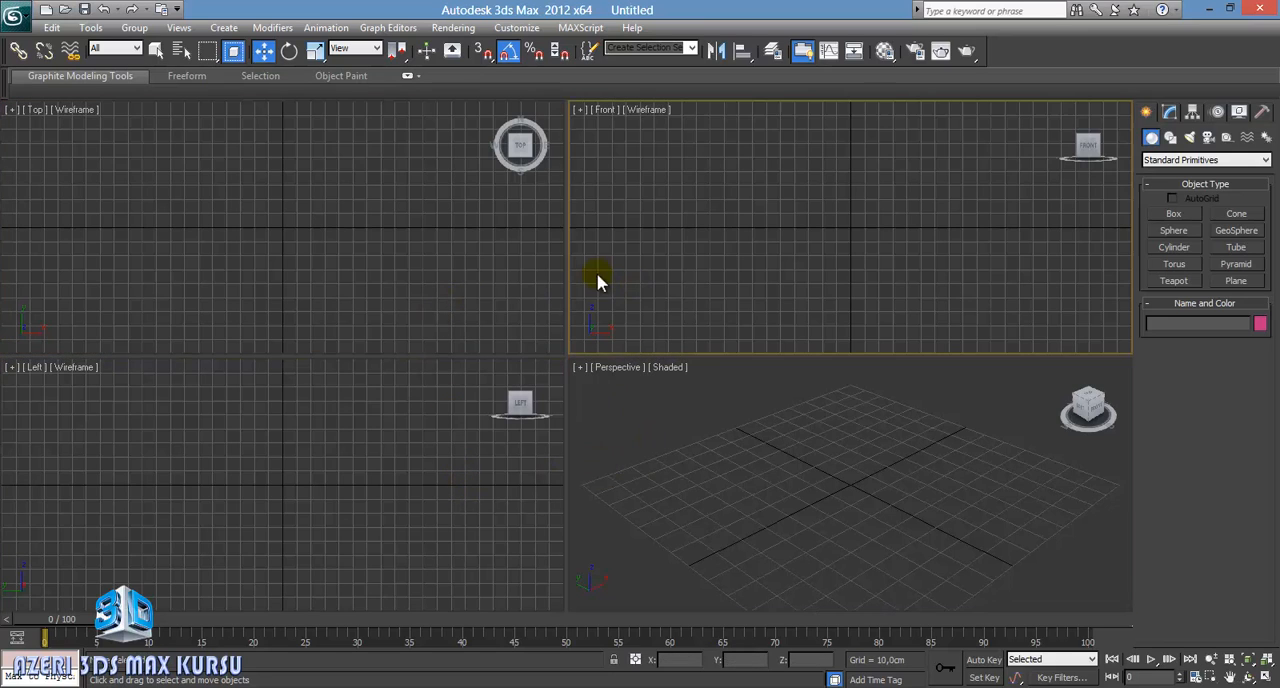
left_click(626, 430)
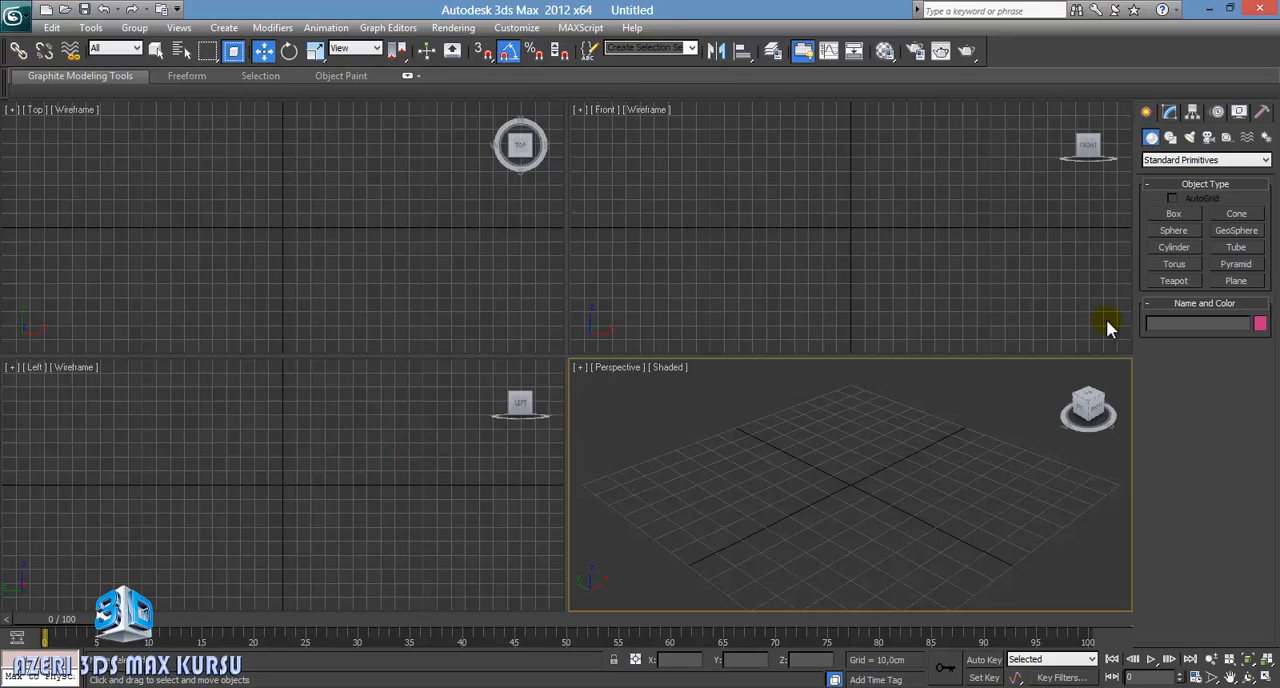
Step: Create a teapot at about X 3.3 cm, Y 4.8 cm near the grid's centre in the Perspective viewport
left_click(1174, 280)
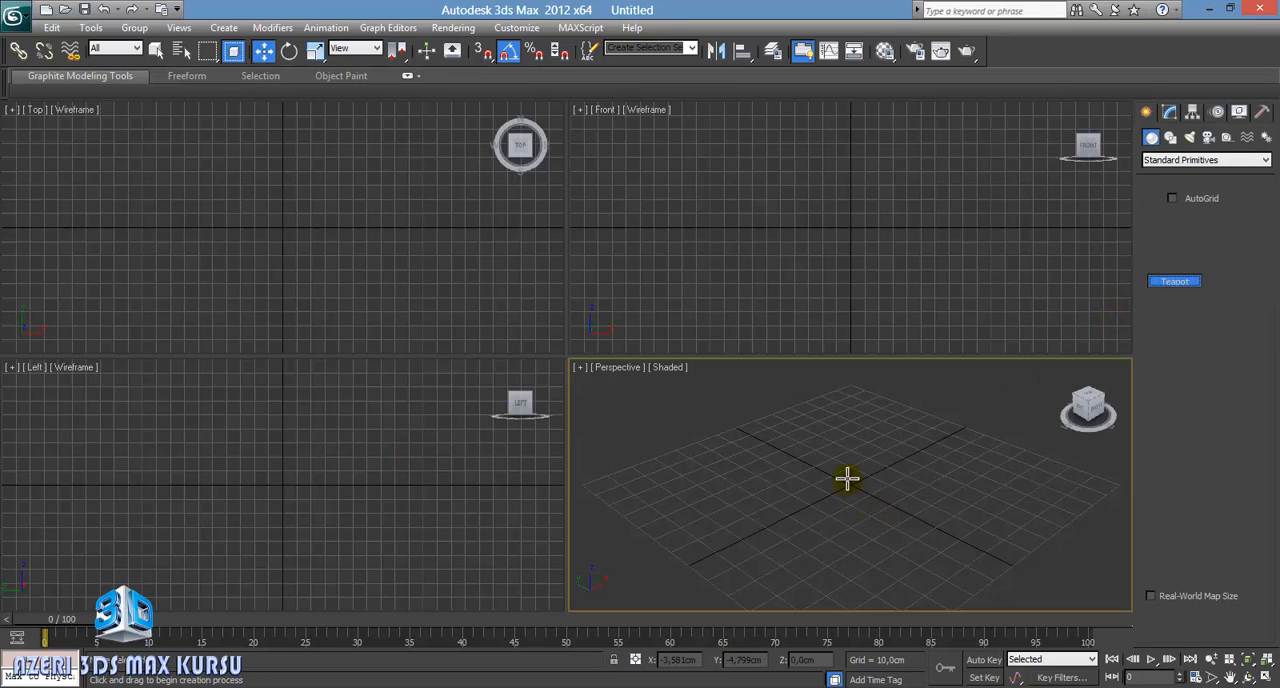
left_click_drag(848, 478, 863, 523)
right_click(920, 505)
middle_click_drag(906, 475, 883, 514)
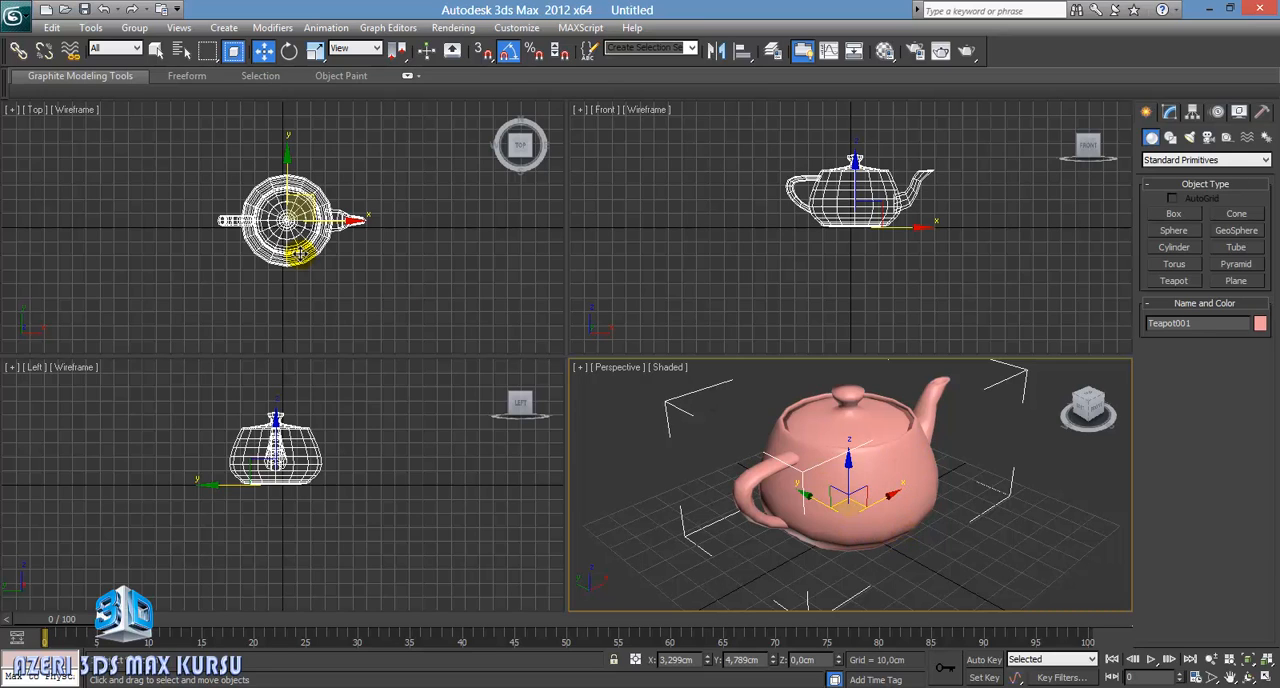
middle_click_drag(909, 517, 733, 516, "alt")
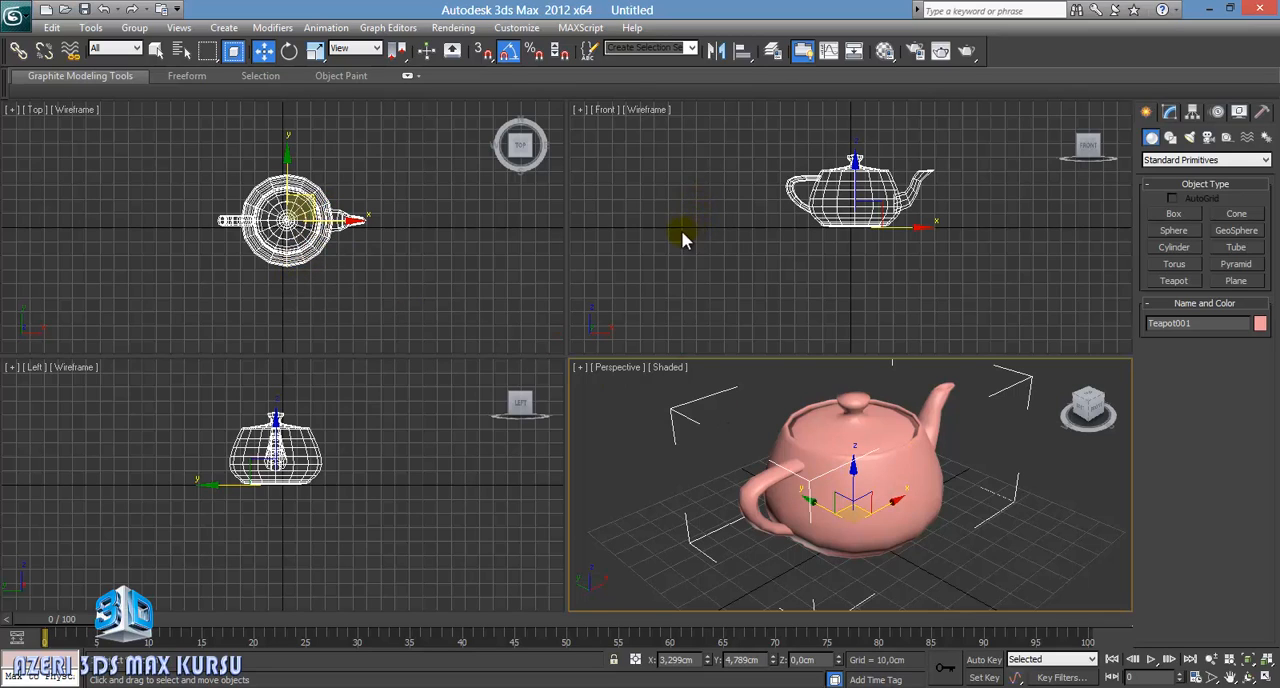
Step: Select the teapot in the Top viewport and nudge it along the X axis to about 3.32 cm
left_click(592, 270)
left_click(420, 384)
mouse_move(351, 280)
middle_mouse_down()
mouse_move(343, 271)
mouse_move(355, 271)
middle_mouse_up()
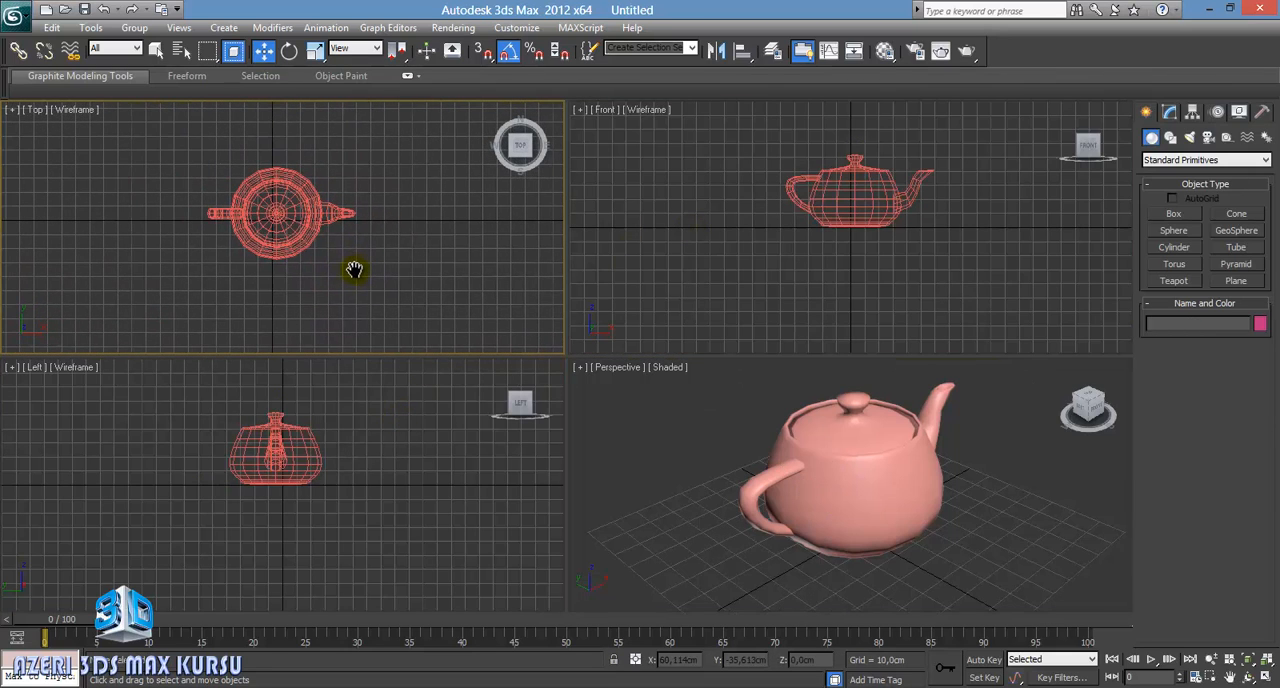
left_click(306, 204)
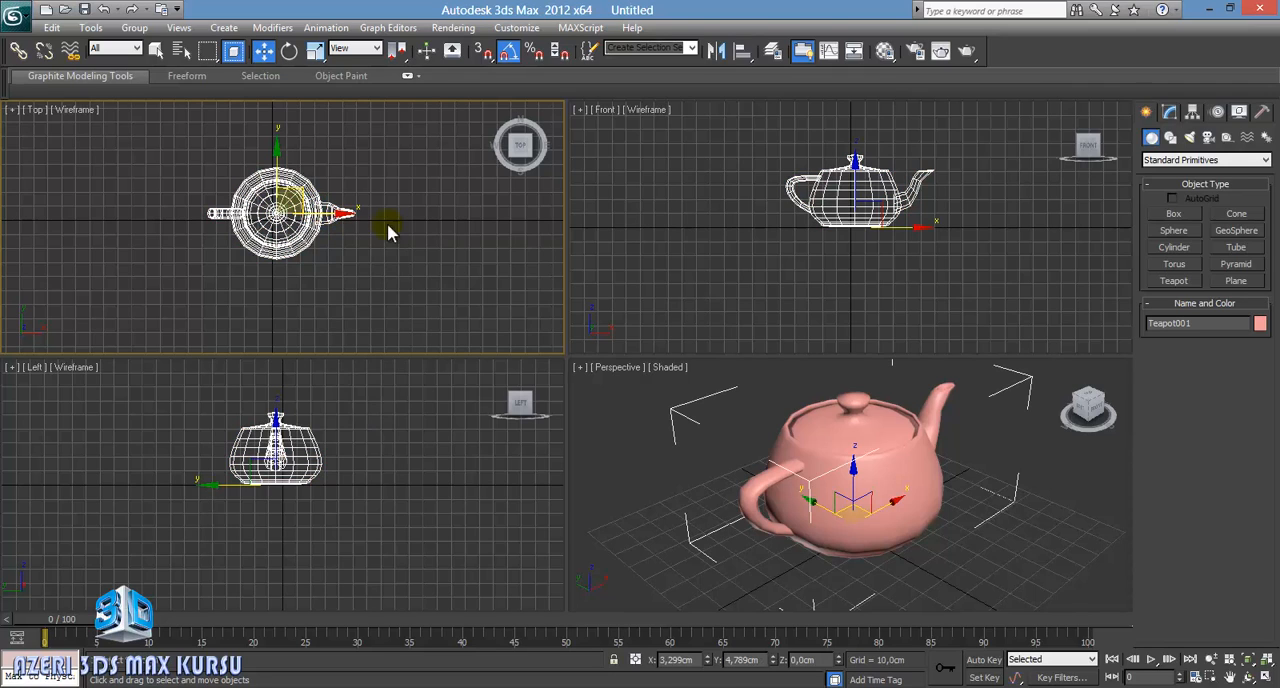
left_click_drag(360, 236, 336, 310)
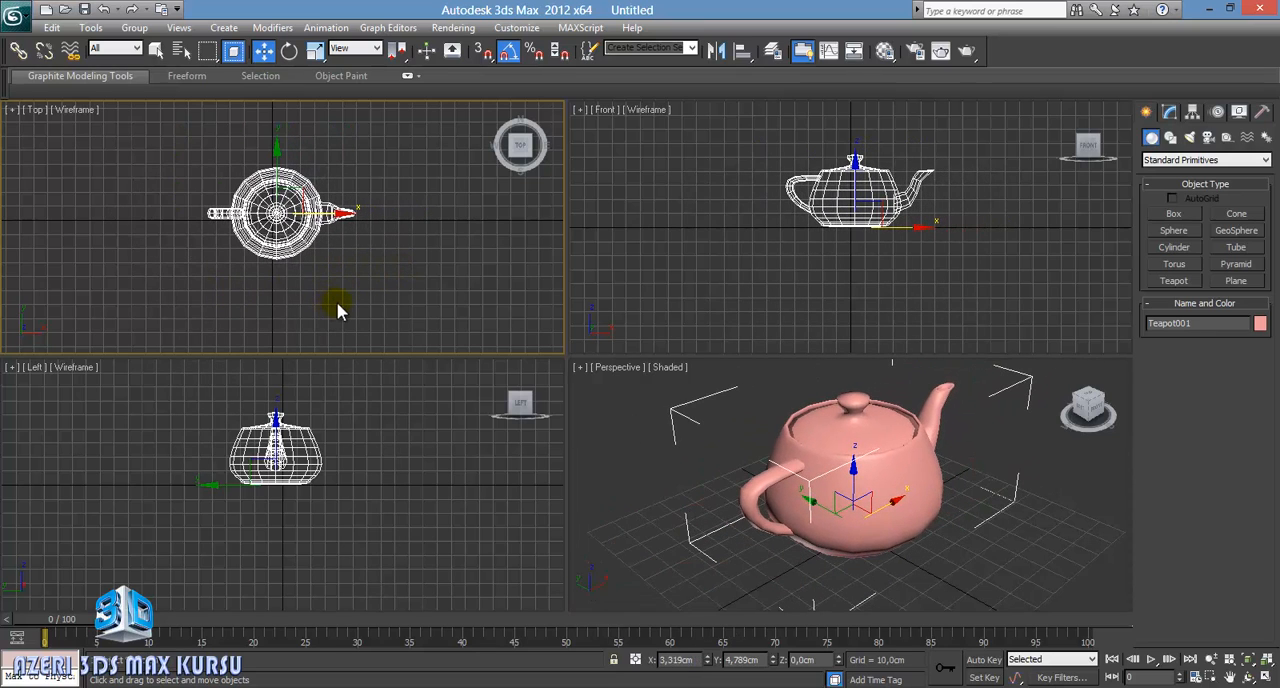
Step: Move the teapot to about Y 30.4 cm in the Left viewport, and activate the Top viewport while keeping the teapot selected
left_click(700, 209)
left_click(432, 370)
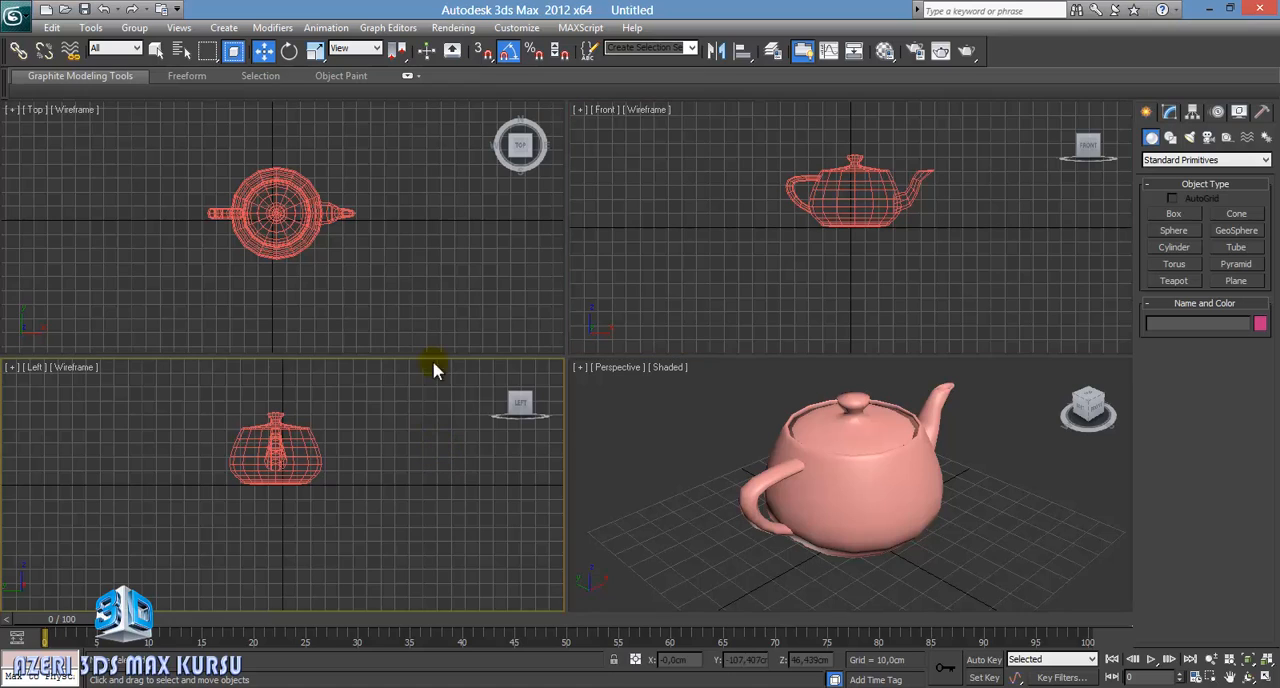
left_click(480, 330)
left_click(652, 285)
left_click(458, 436)
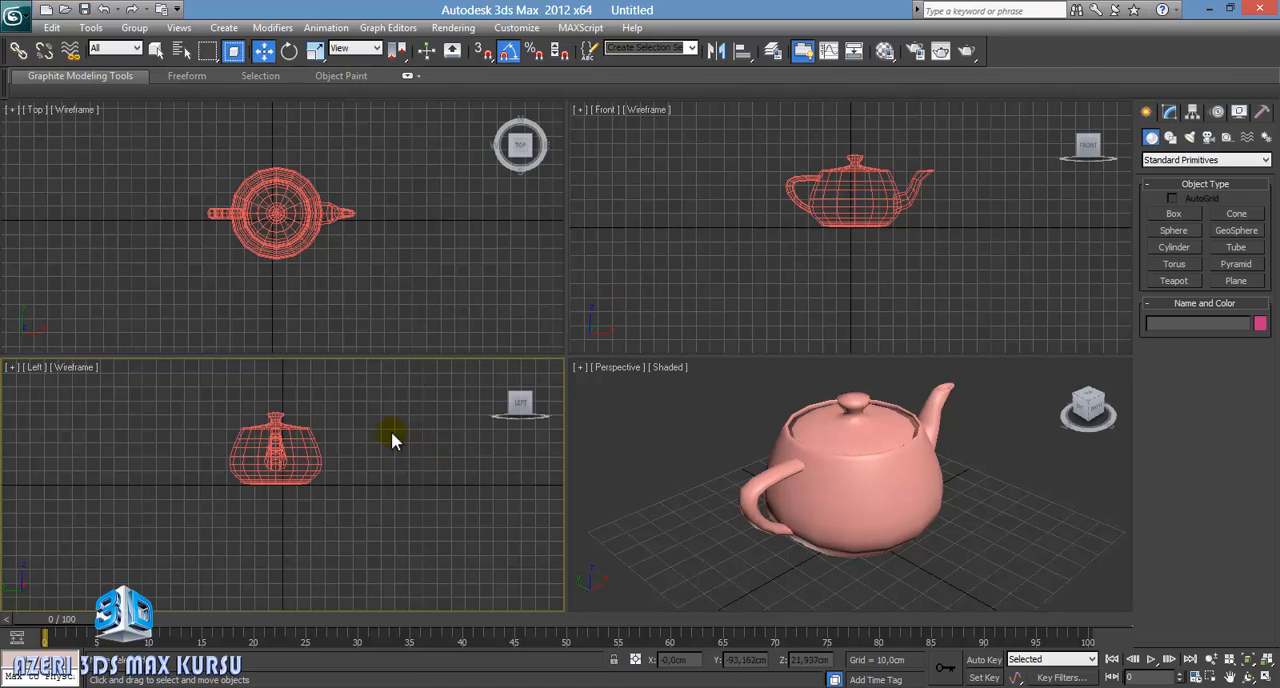
left_click(362, 298)
left_click(290, 450)
left_click_drag(323, 488, 288, 530)
right_click(377, 274)
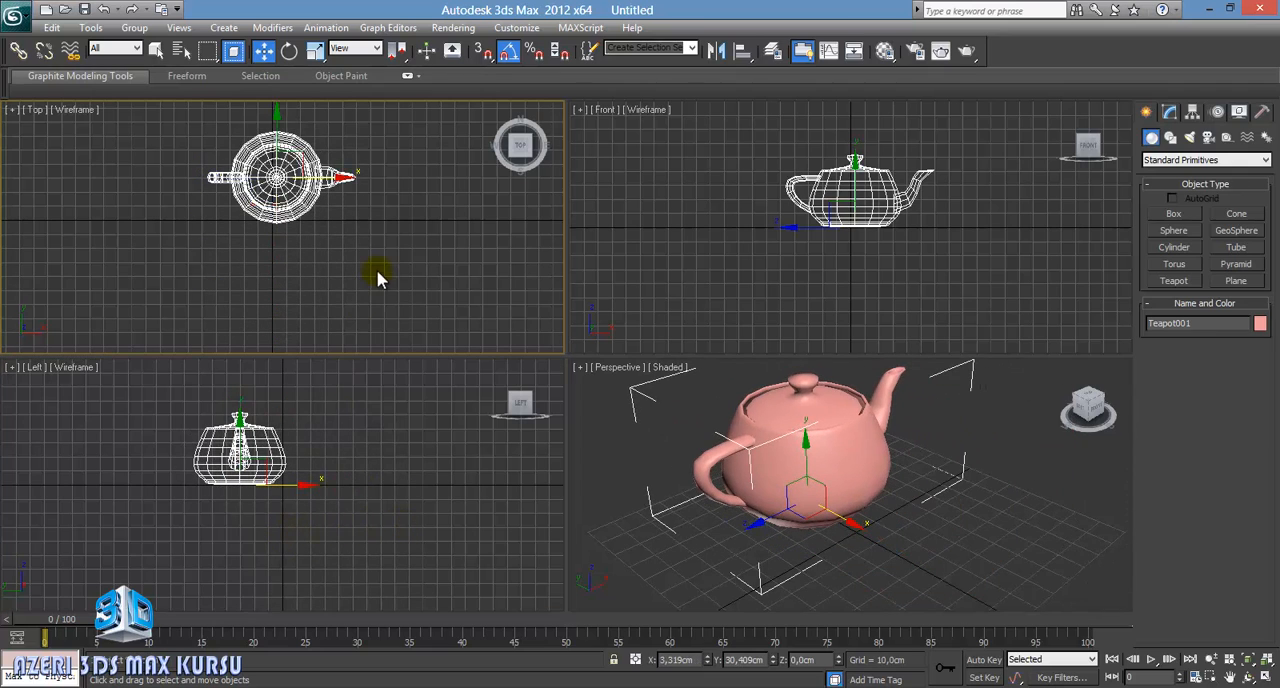
Step: Reselect the teapot in the Top viewport and move it along the X axis to about -4.6 cm
left_click(376, 274)
left_click(323, 177)
left_click_drag(329, 179, 316, 234)
middle_click_drag(381, 257, 371, 296)
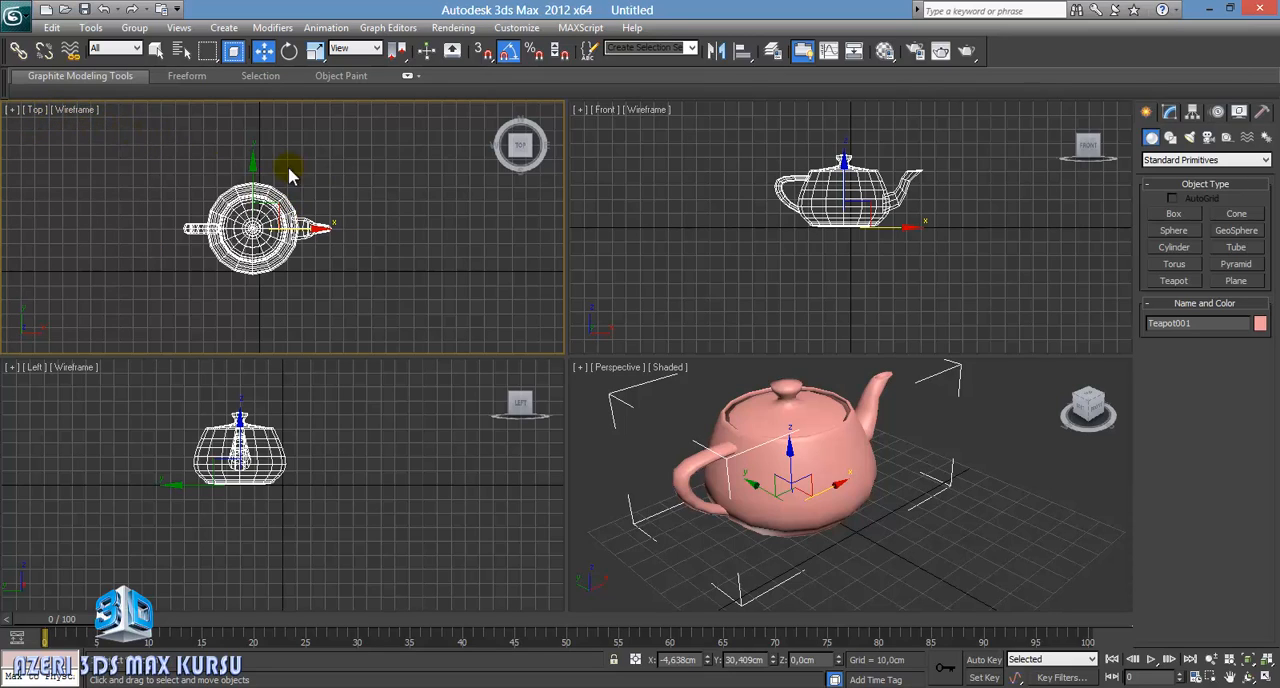
Step: Deselect the teapot and switch the Top viewport to the Left view
left_click(36, 113)
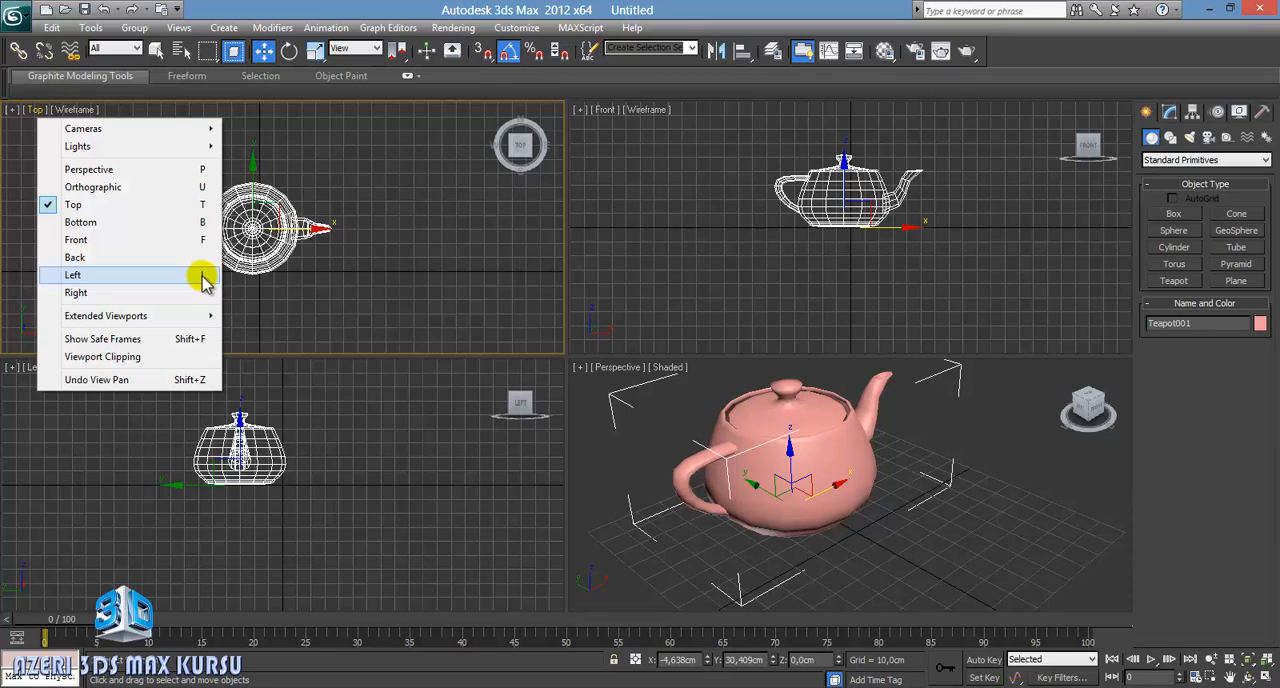
left_click(409, 194)
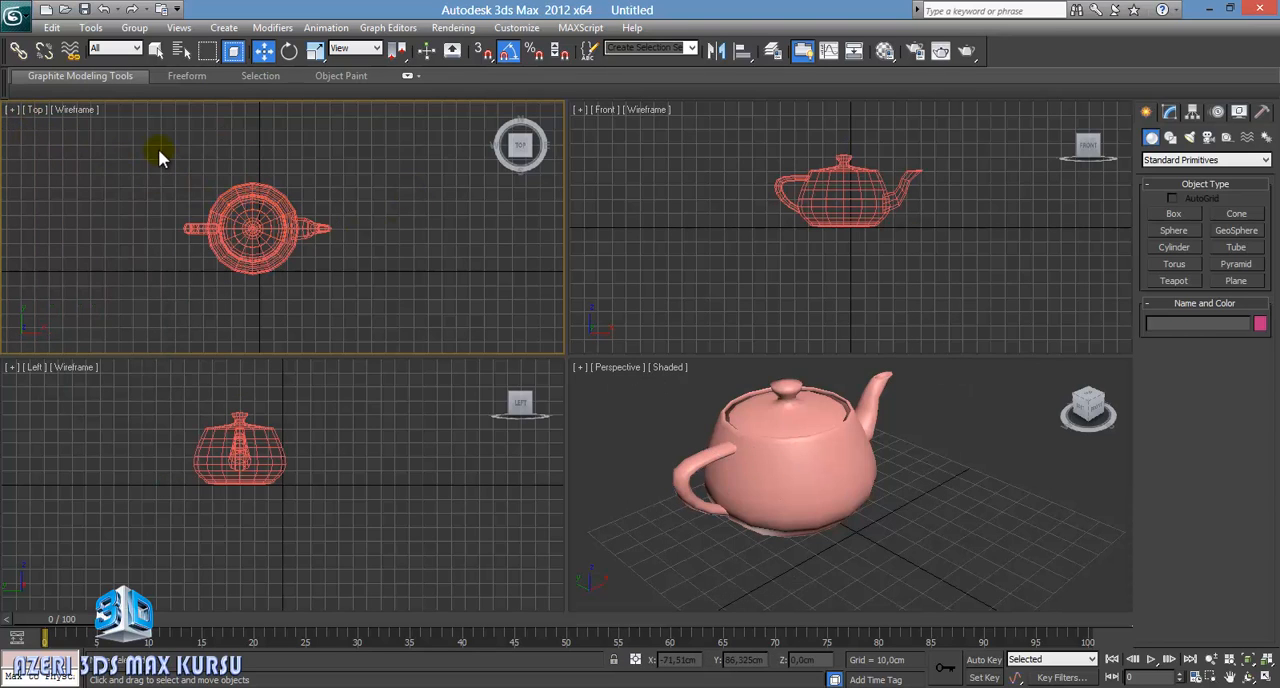
key("l")
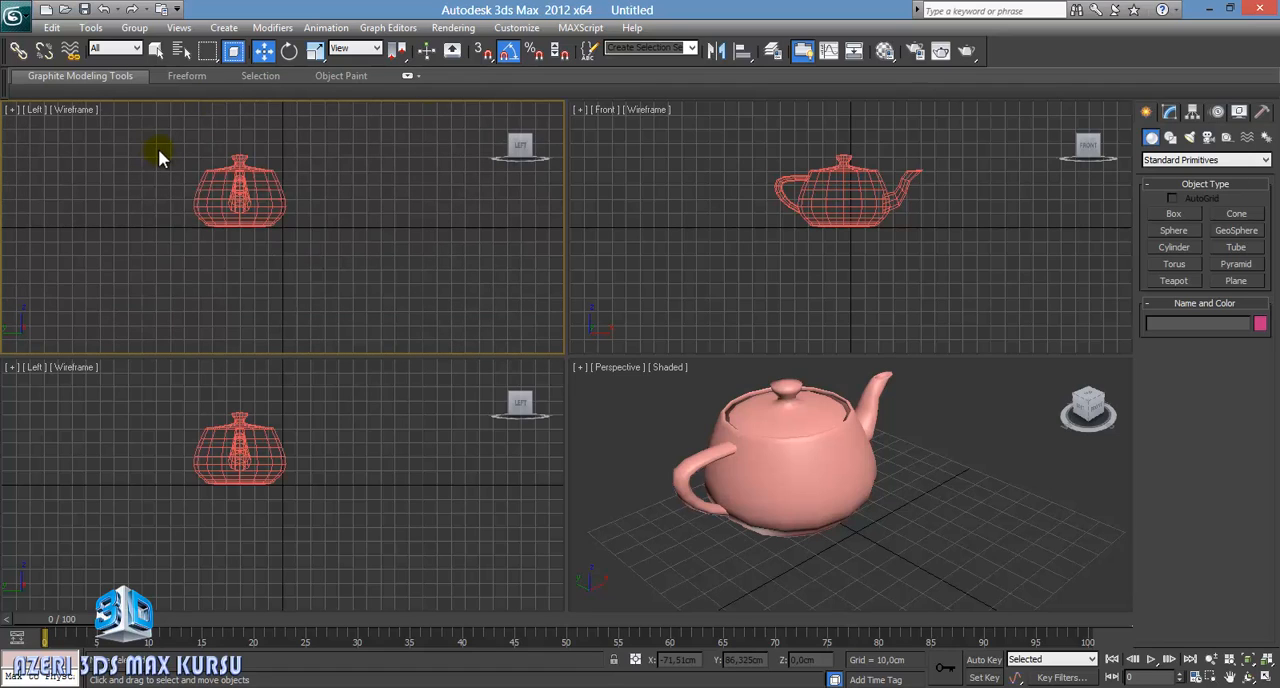
middle_click_drag(172, 198, 216, 219)
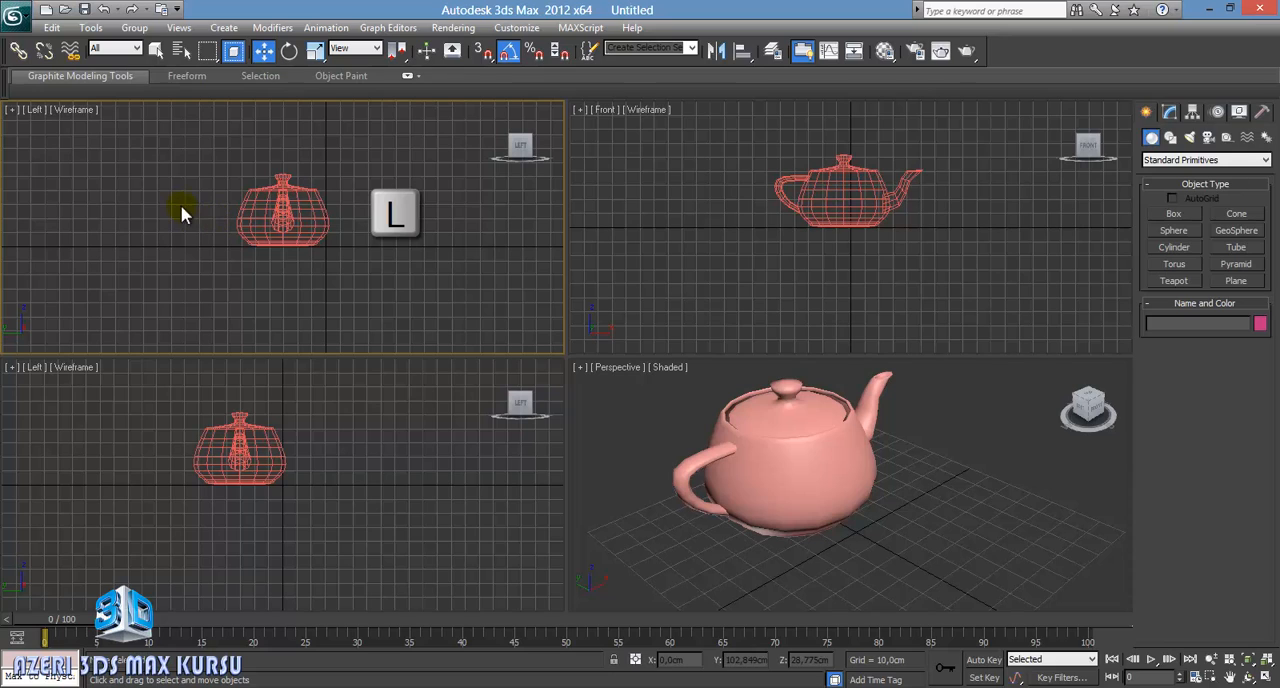
Step: Set the active viewport to the Front view
left_click(32, 112)
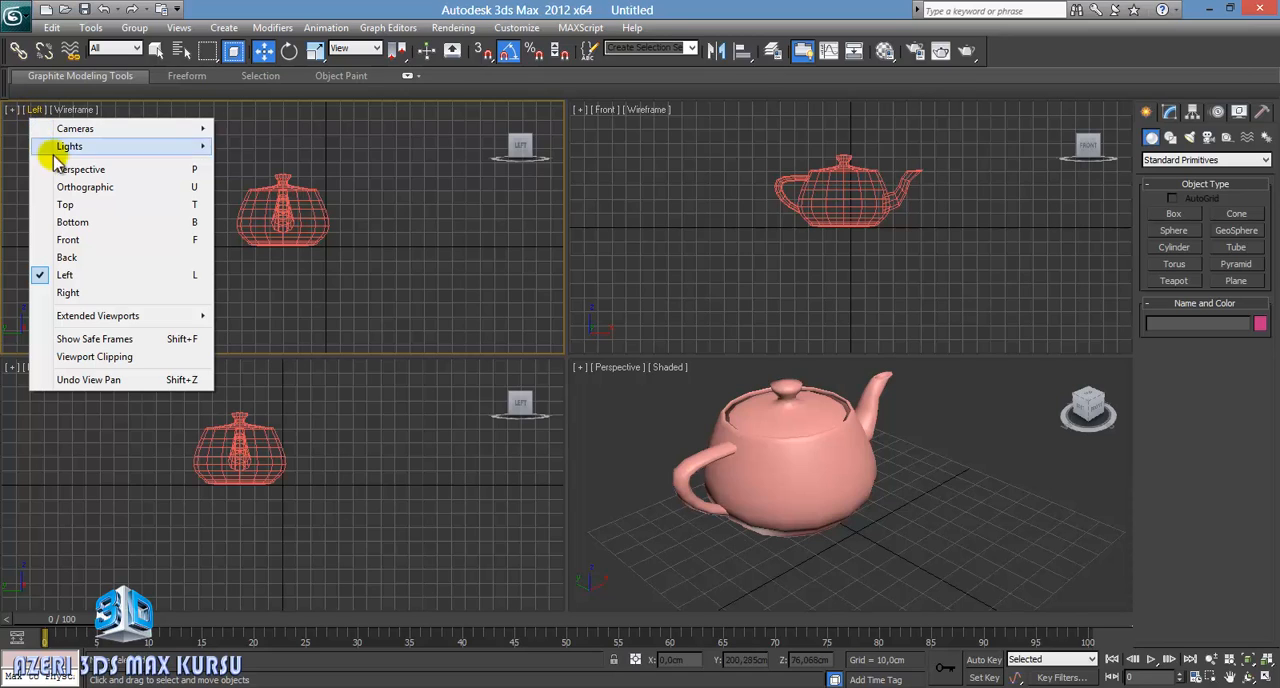
left_click(97, 240)
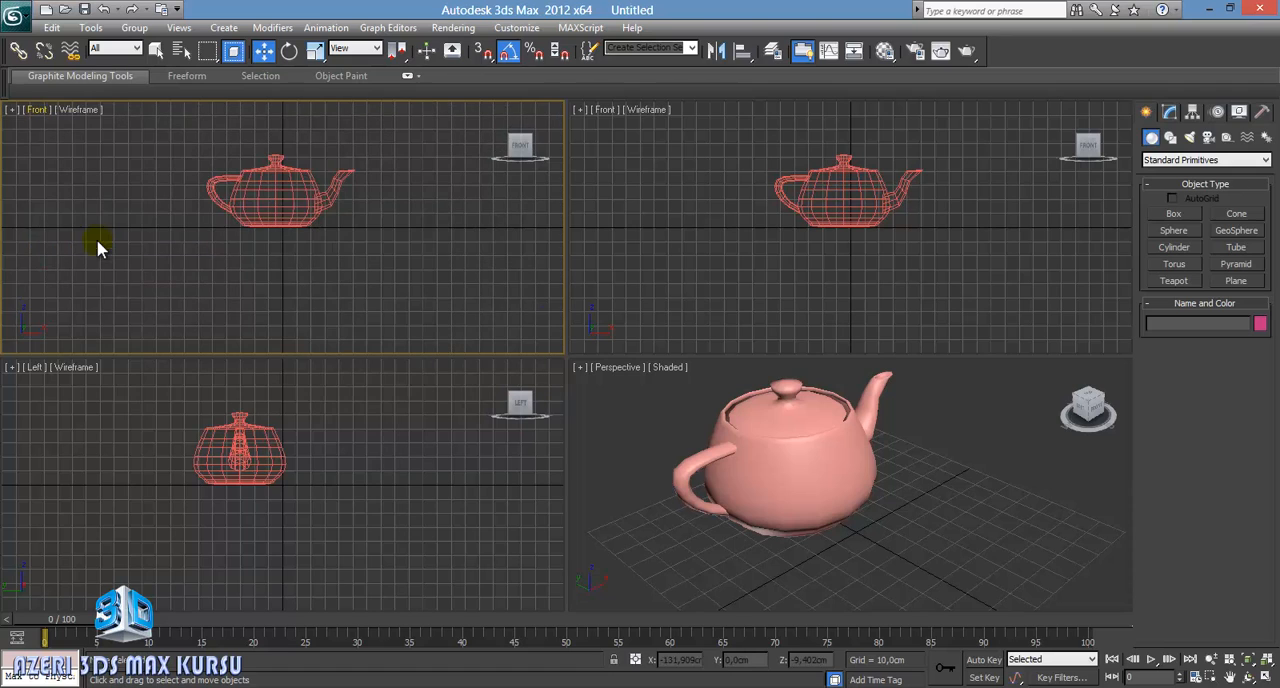
middle_click_drag(323, 194, 301, 242)
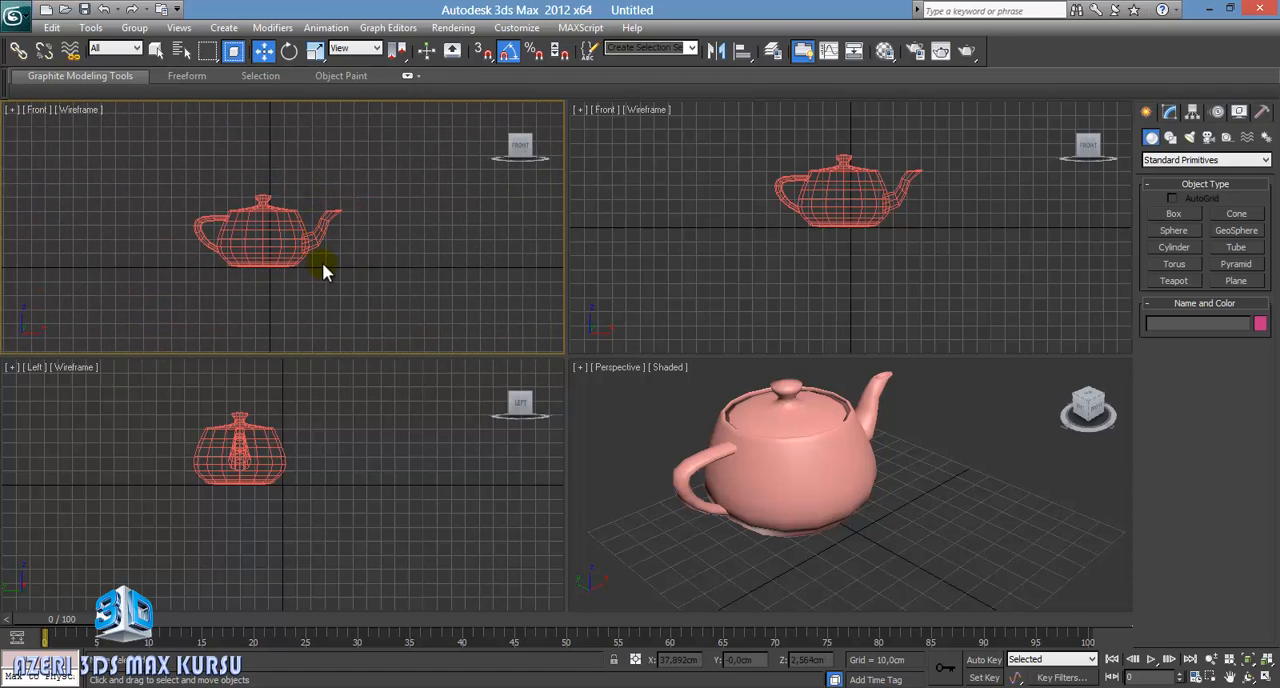
Step: Cycle the active viewport through the Left, Front and Perspective views, ending on Perspective
left_click(416, 388)
left_click(700, 262)
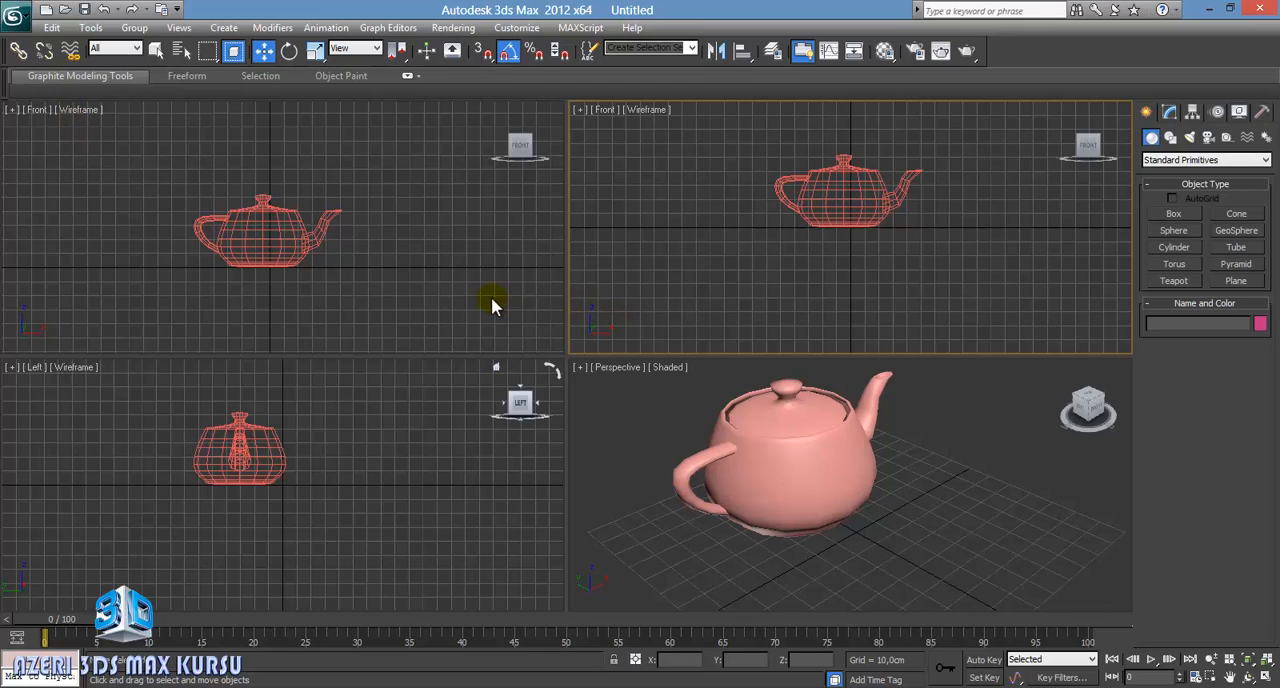
left_click(550, 275)
left_click(458, 444)
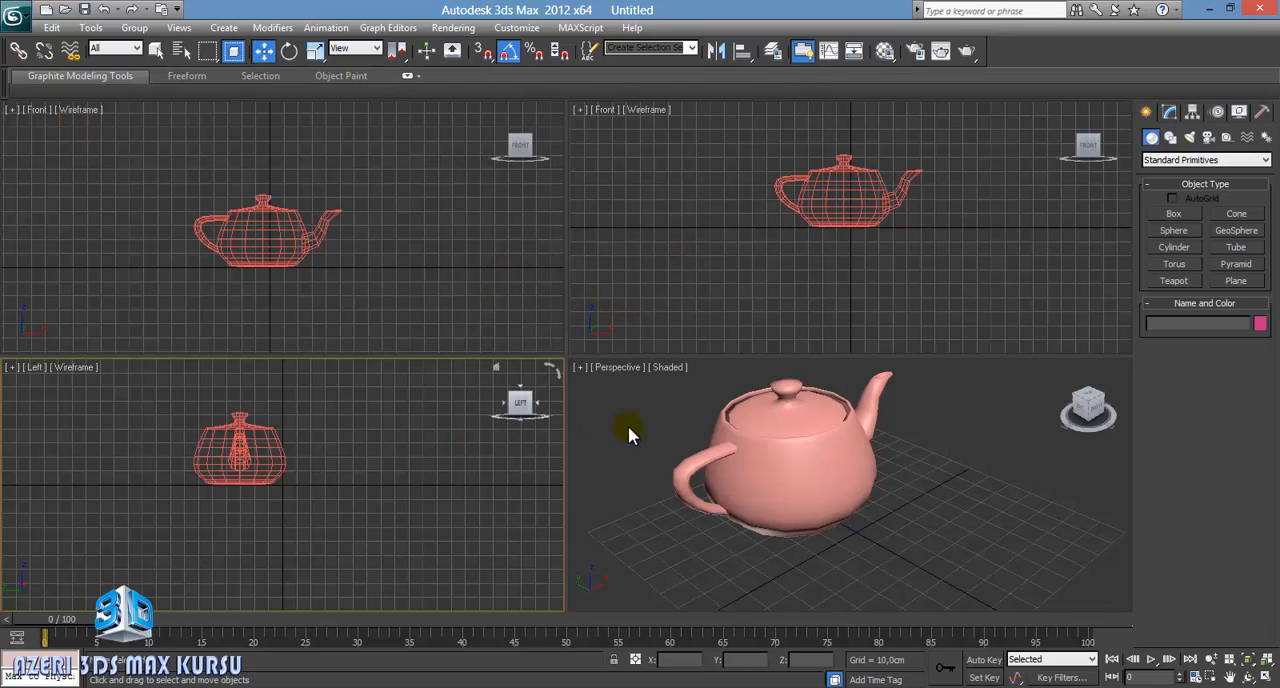
left_click(628, 428)
left_click(497, 311)
left_click(625, 265)
left_click(478, 425)
left_click(625, 457)
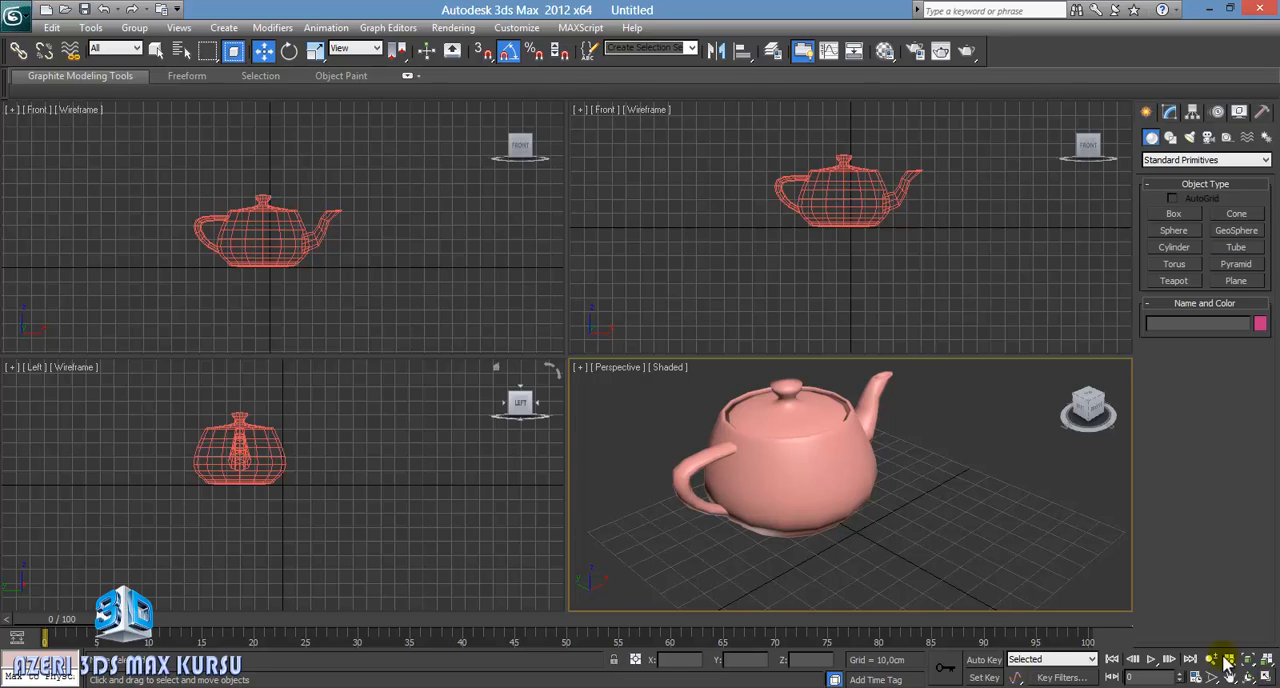
Step: Maximize the Perspective viewport and orbit to view the teapot from a lower angle
left_click(615, 243)
left_click(446, 247)
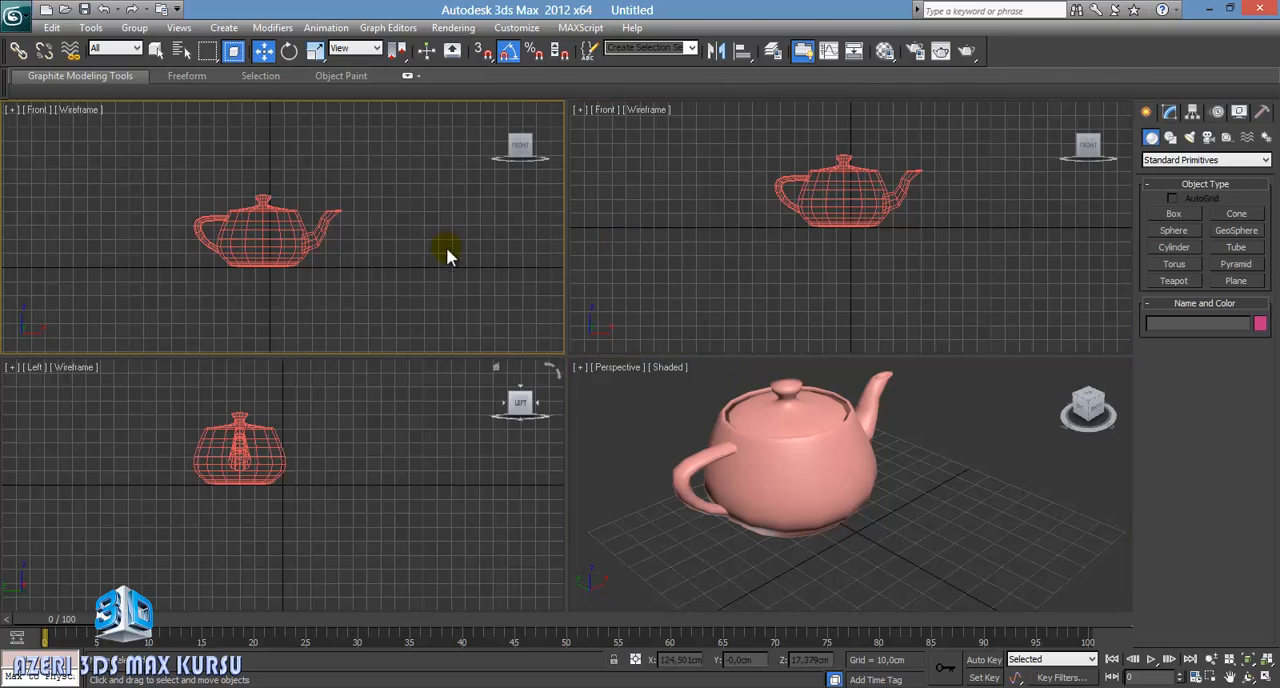
left_click(608, 390)
left_click(1264, 676)
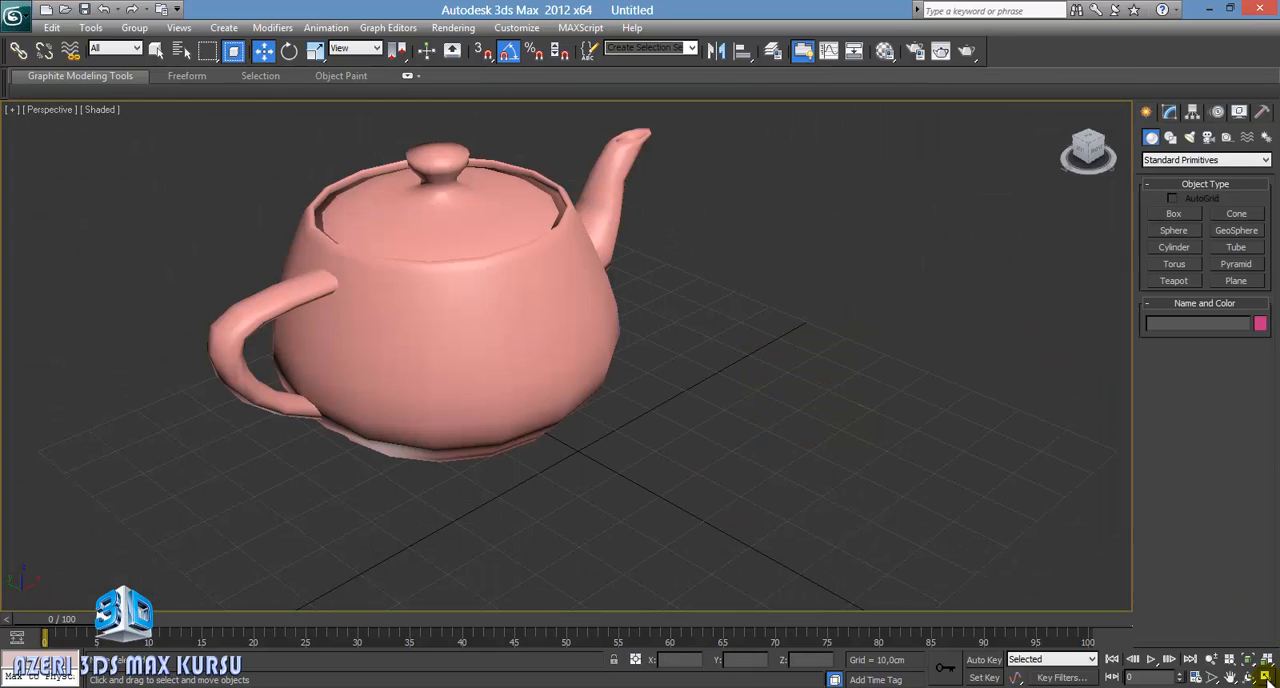
middle_click_drag(659, 381, 651, 417)
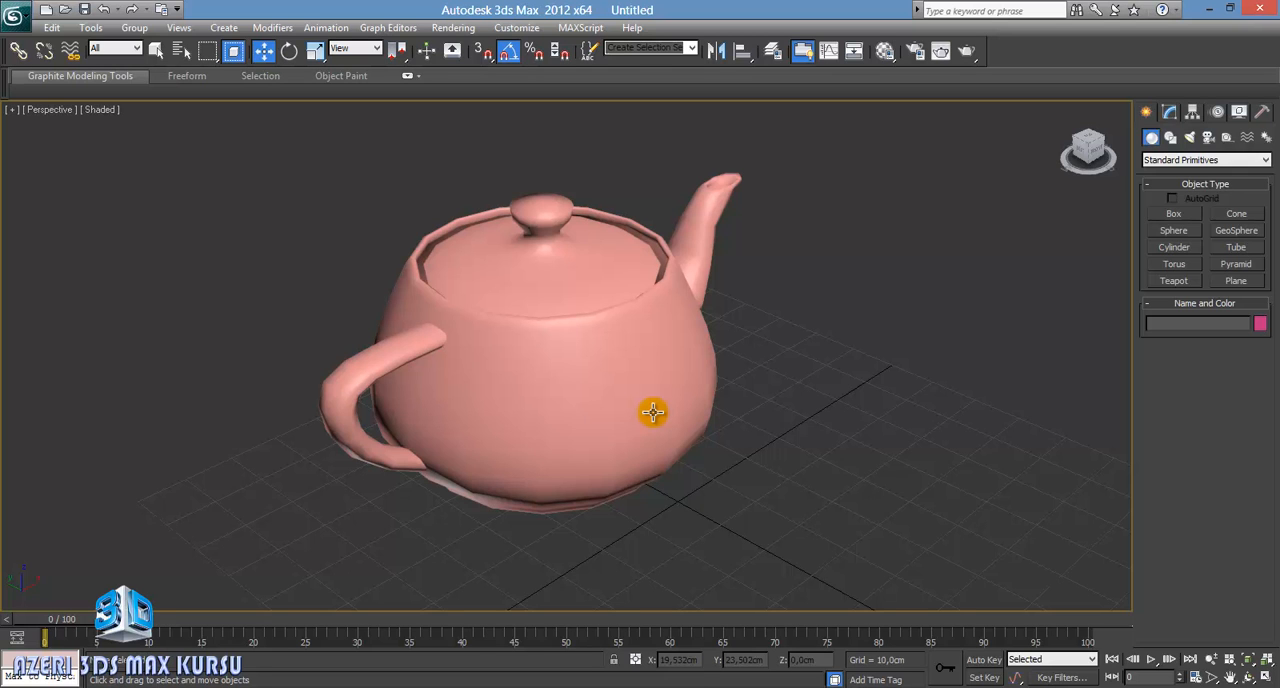
middle_click_drag(634, 397, 666, 394, "alt")
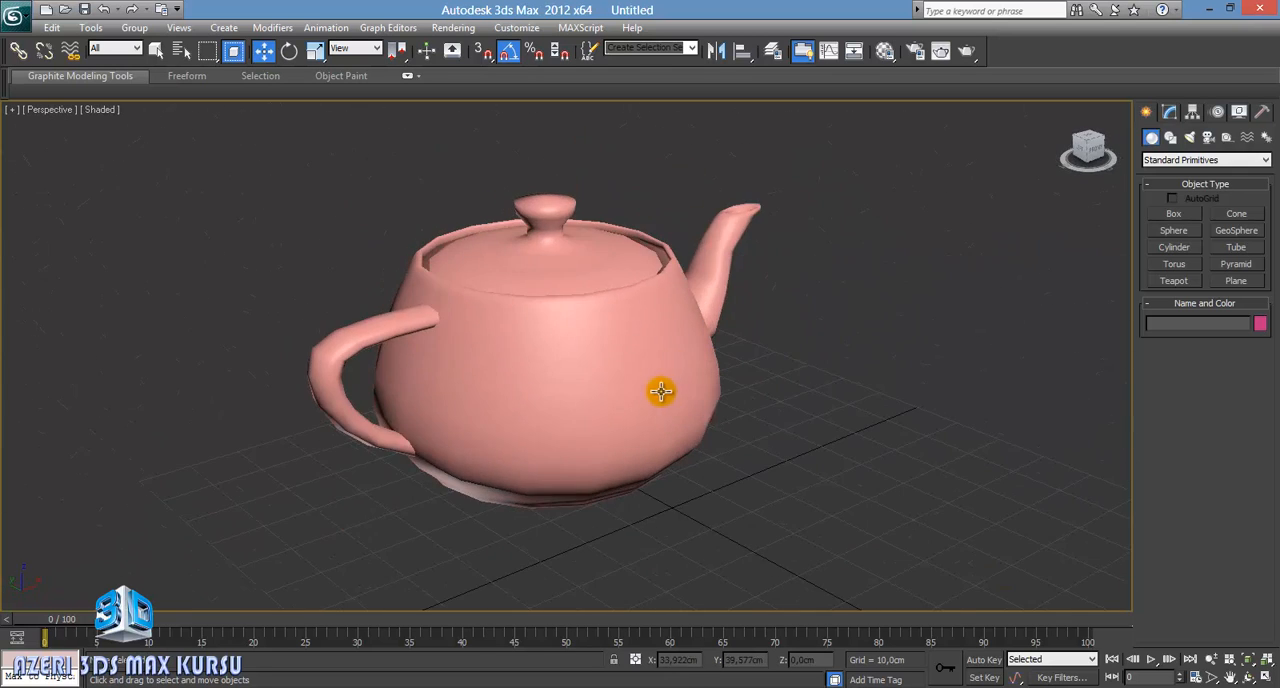
Step: Restore the four-viewport layout and adjust the teapot's framing in the Front, Left and Perspective viewports
left_click(1264, 677)
left_click(409, 289)
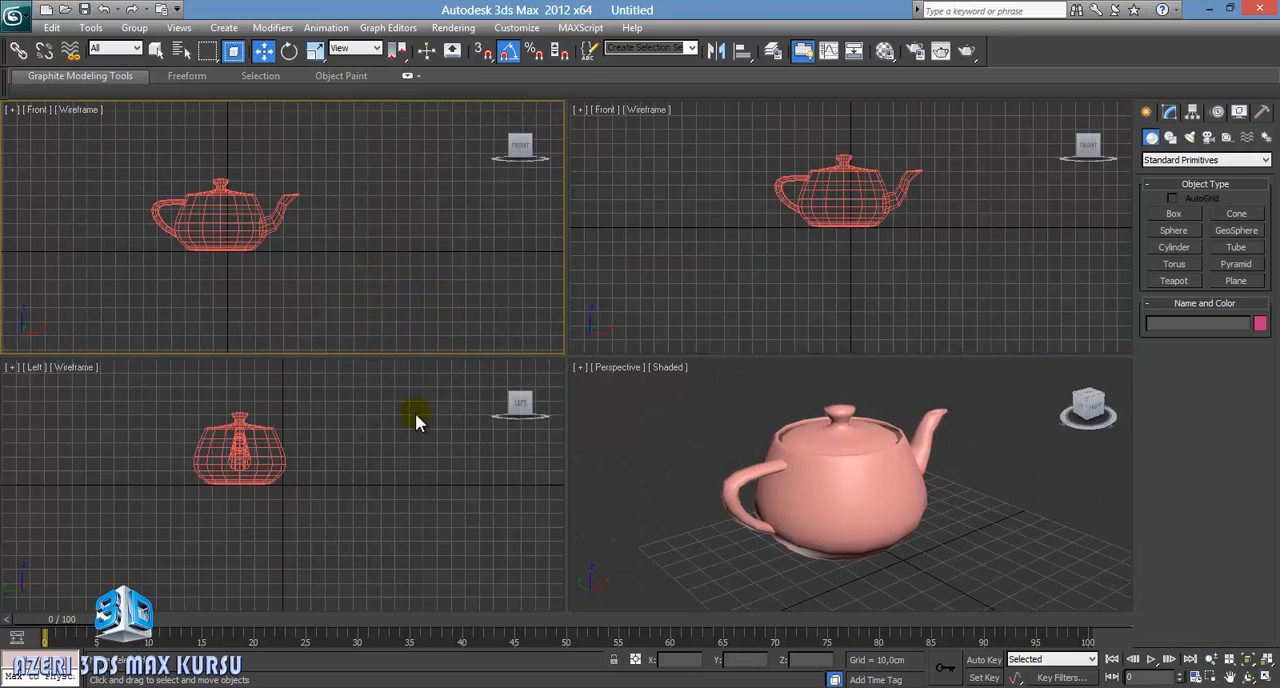
middle_click_drag(415, 420, 394, 446)
middle_click_drag(814, 506, 908, 503)
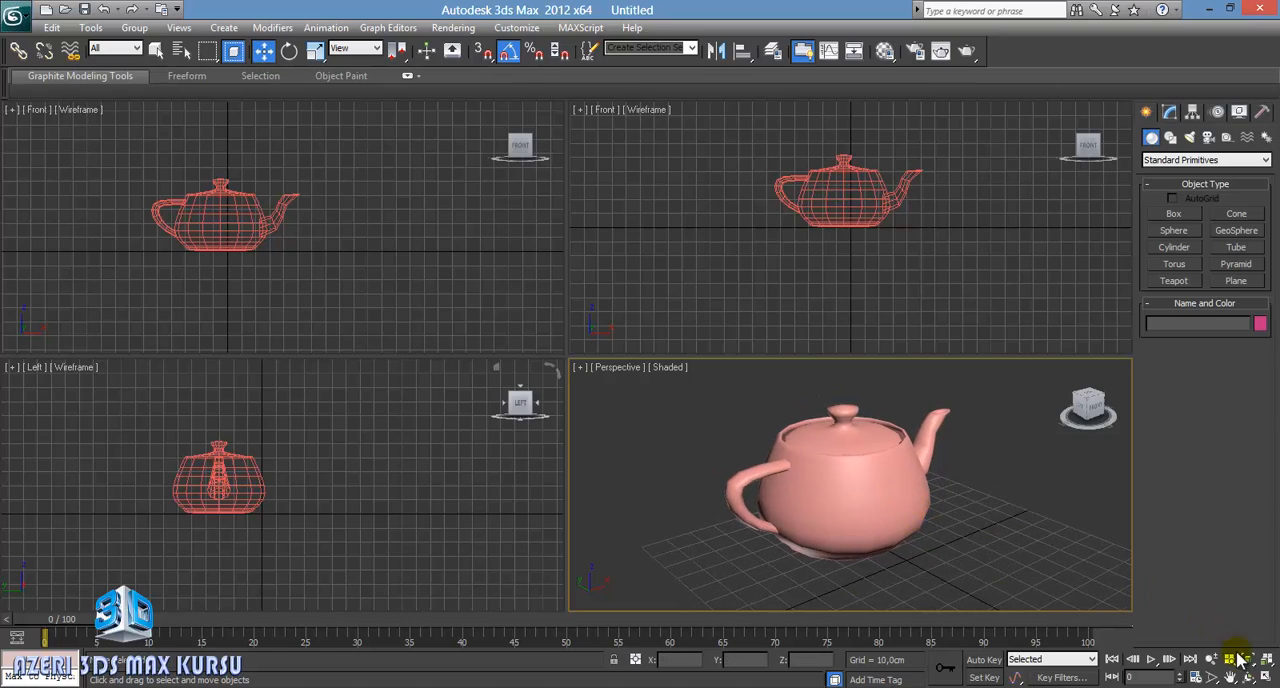
Step: Maximize the Perspective viewport, orbit around to the teapot's spout side, and return to the four-viewport layout
left_click(1265, 677)
middle_click_drag(760, 423, 590, 400, "alt")
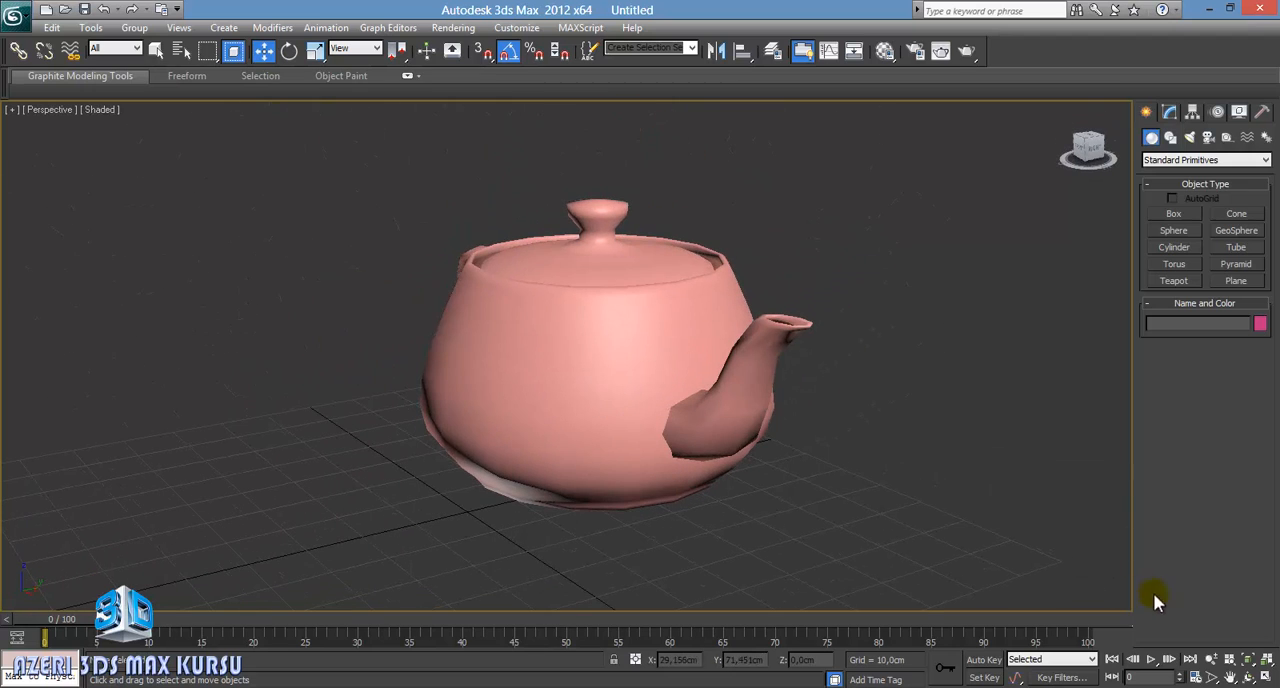
left_click(1265, 677)
Step: Toggle the Perspective viewport's maximized state, and maximize the Front viewport
key("alt+w")
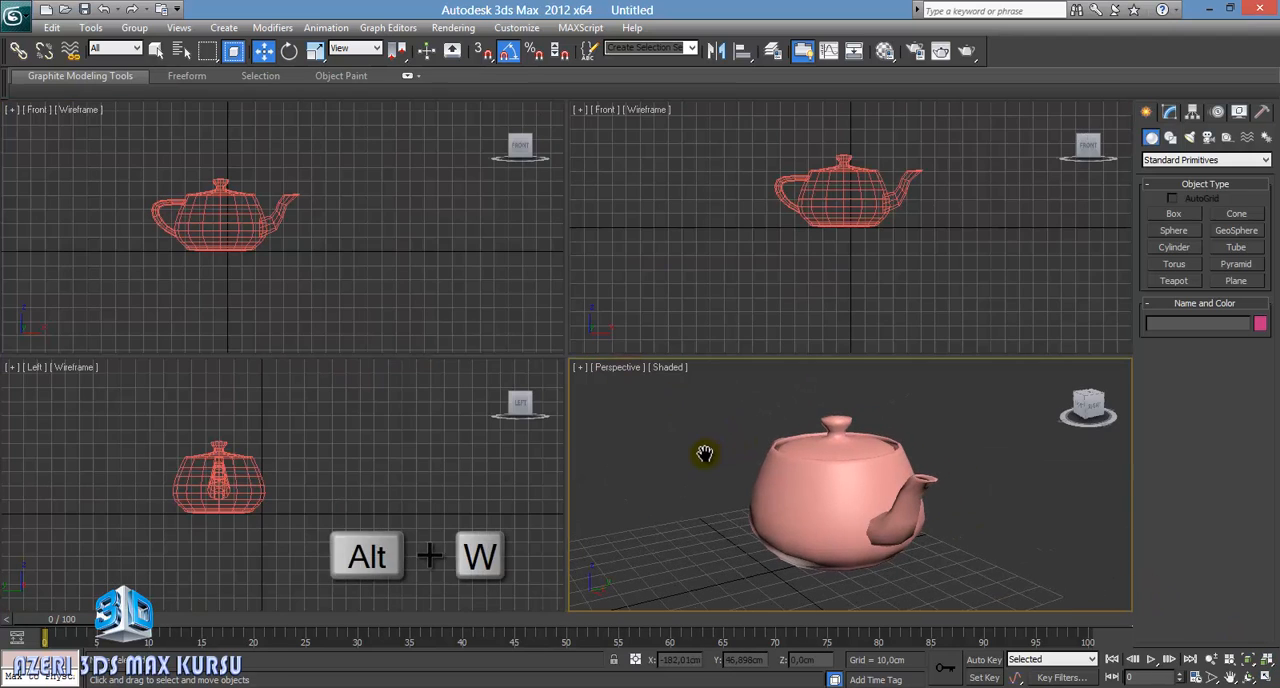
key("alt+w")
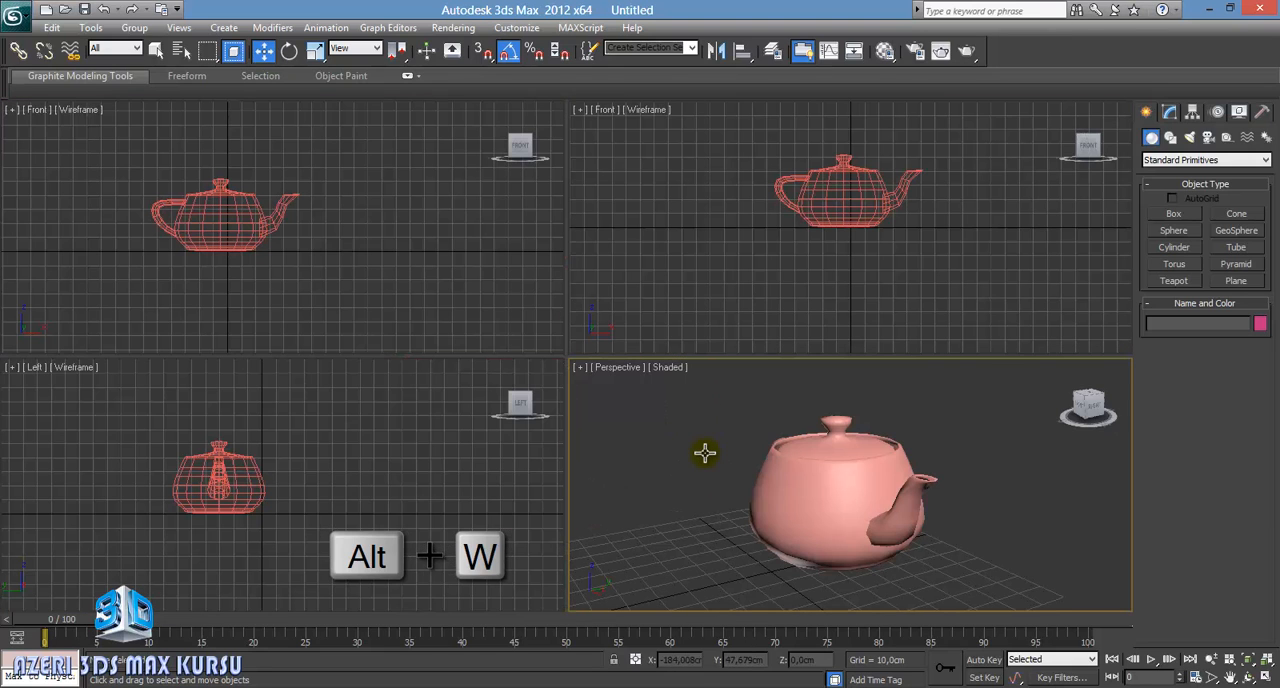
left_click(691, 258)
key("alt+w")
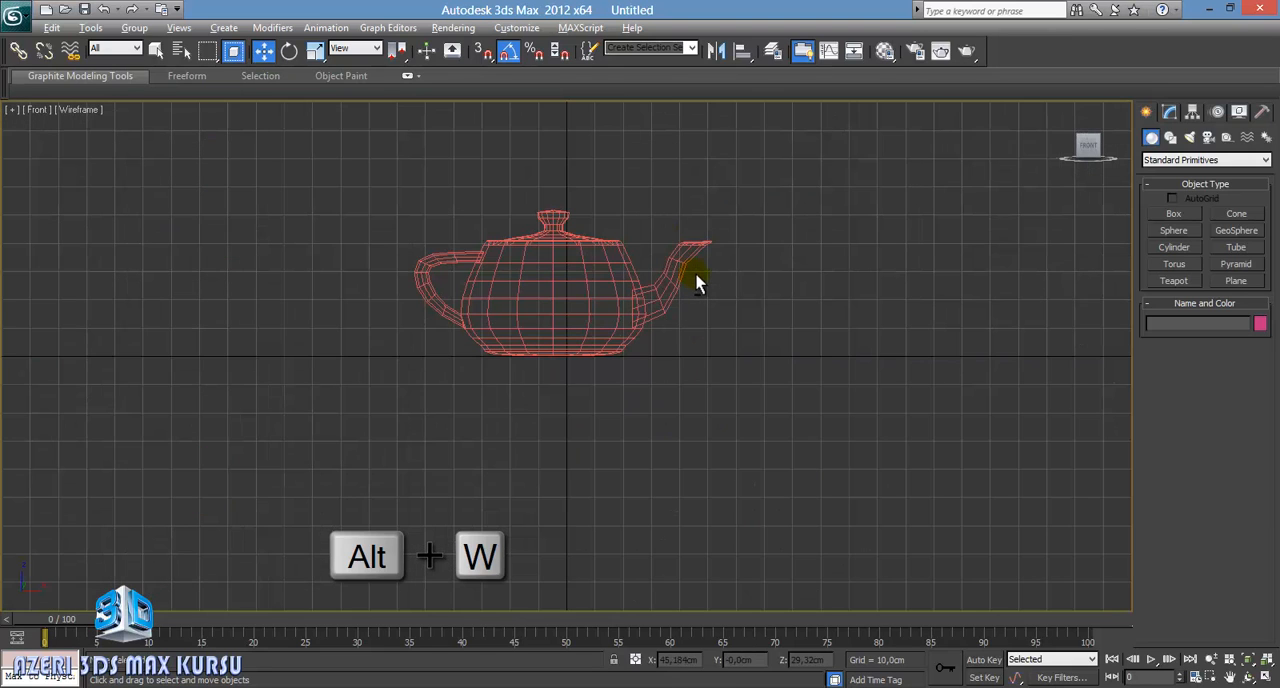
Step: Switch each of the two Front viewports in turn between its maximized view and the four-viewport layout
key("alt+w")
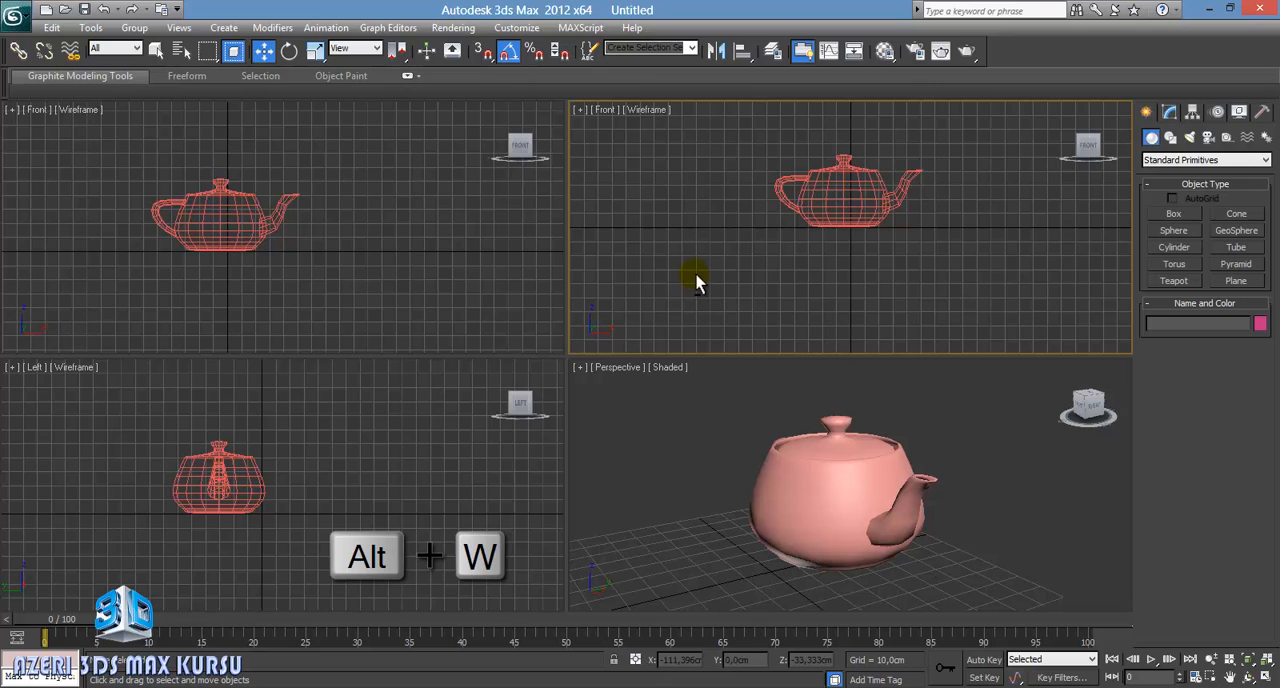
key("alt+w")
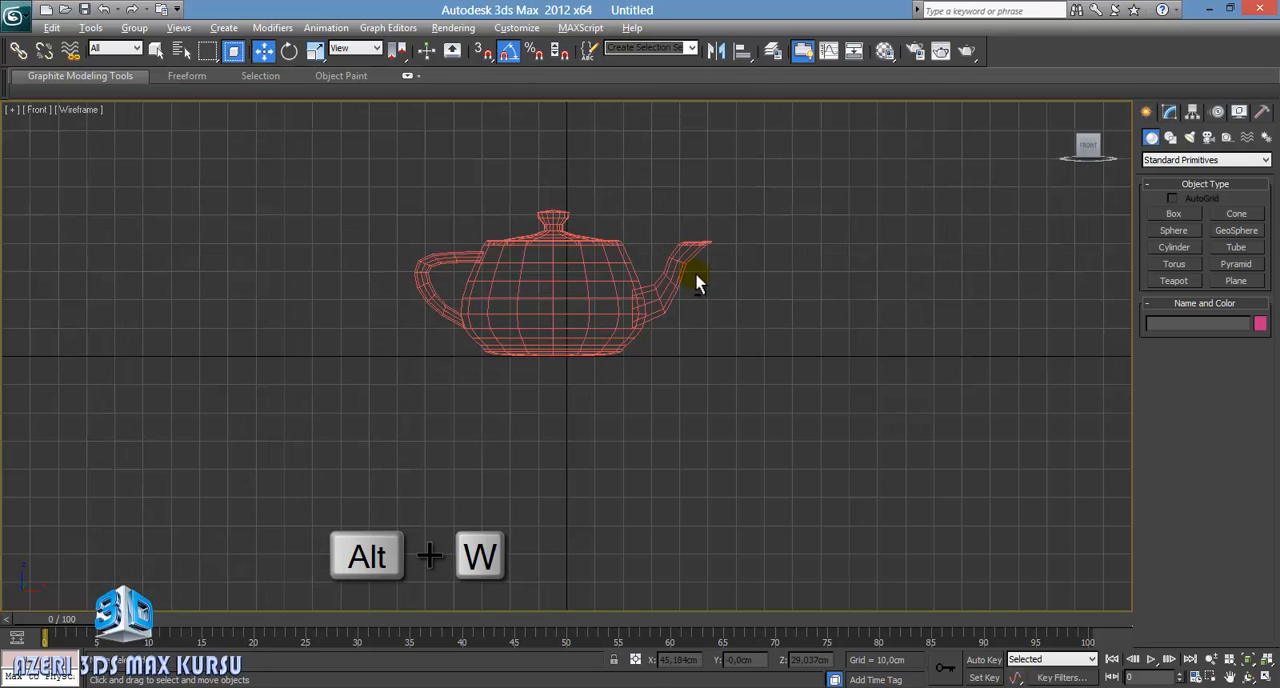
key("alt+w")
middle_click(440, 277)
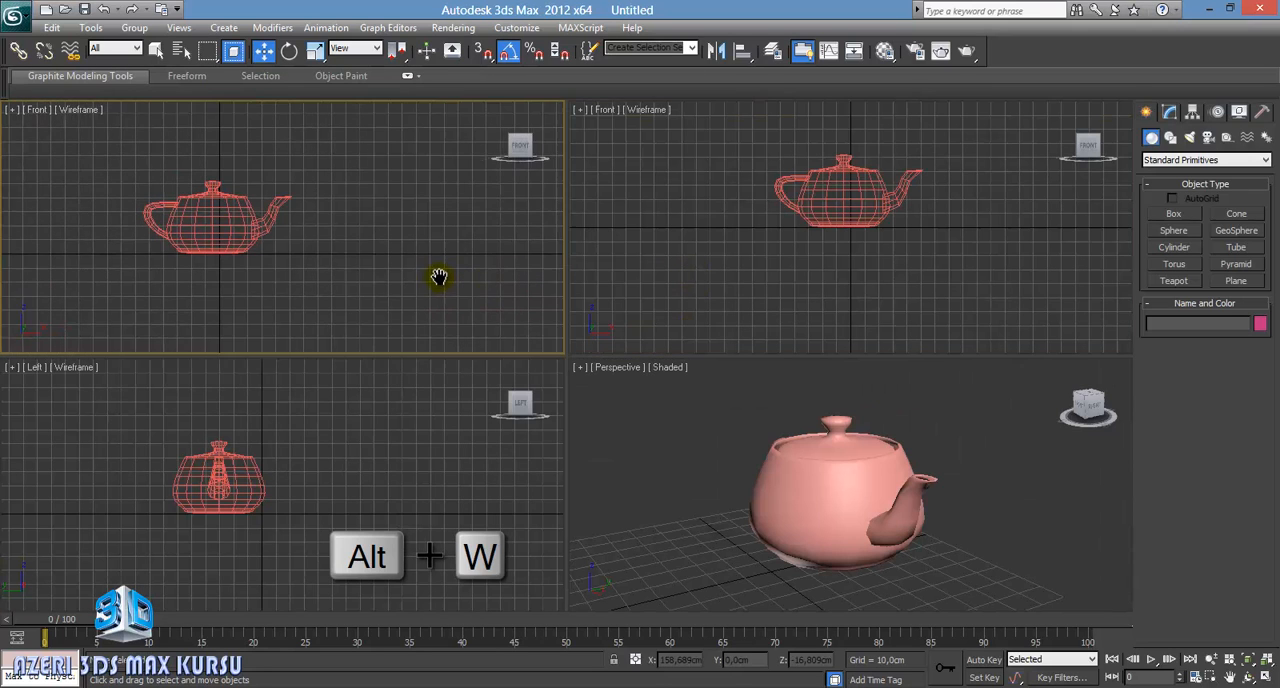
key("alt+w")
key("alt+w")
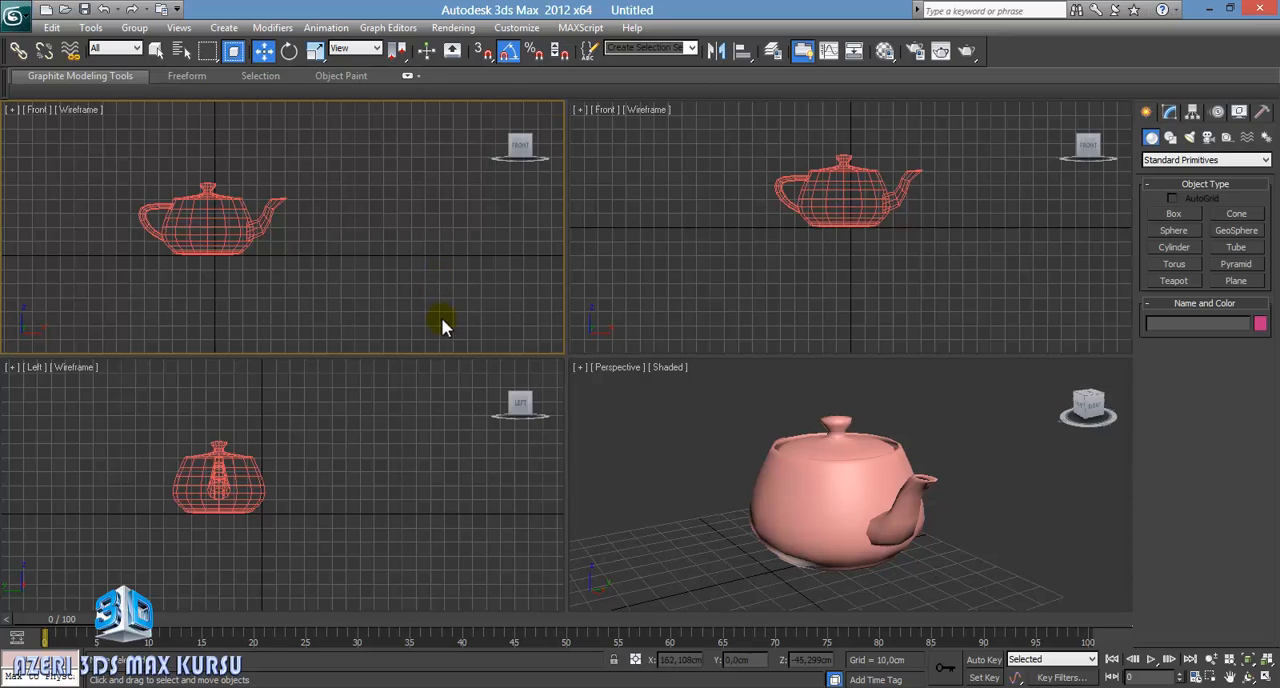
Step: Make the Left viewport and both Front viewports active one after another without changing the teapot's selection
middle_click(418, 452)
middle_click(680, 263)
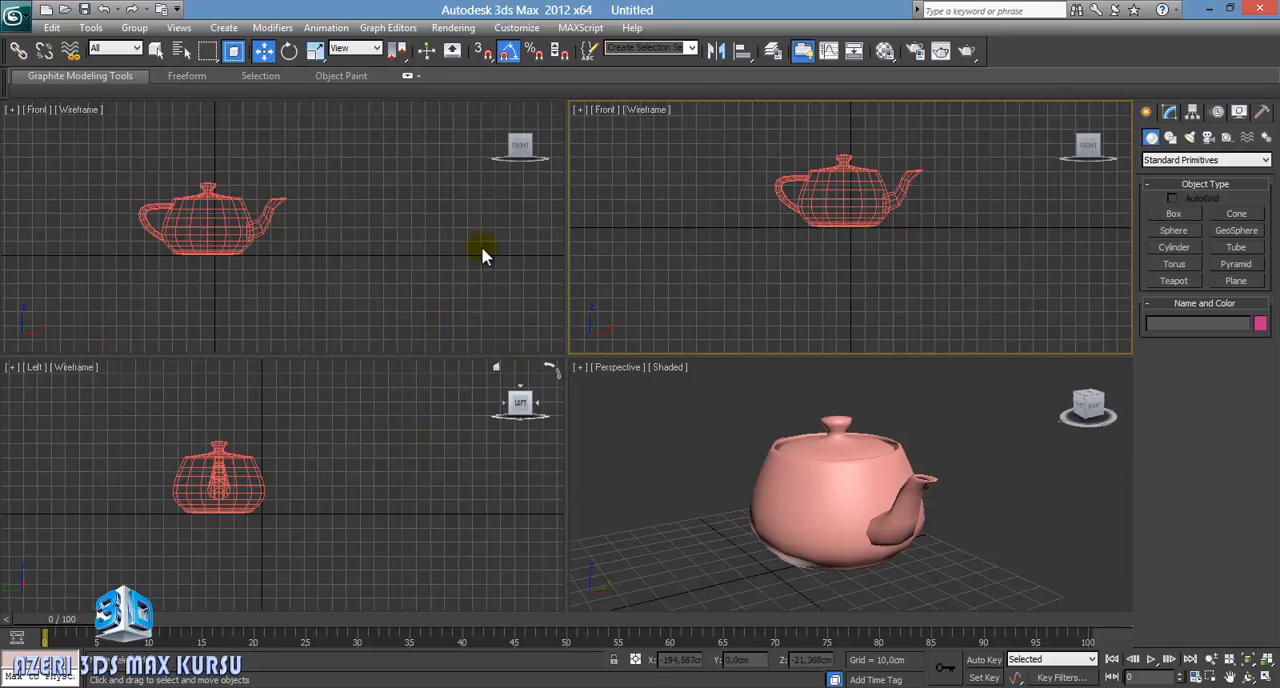
middle_click(435, 240)
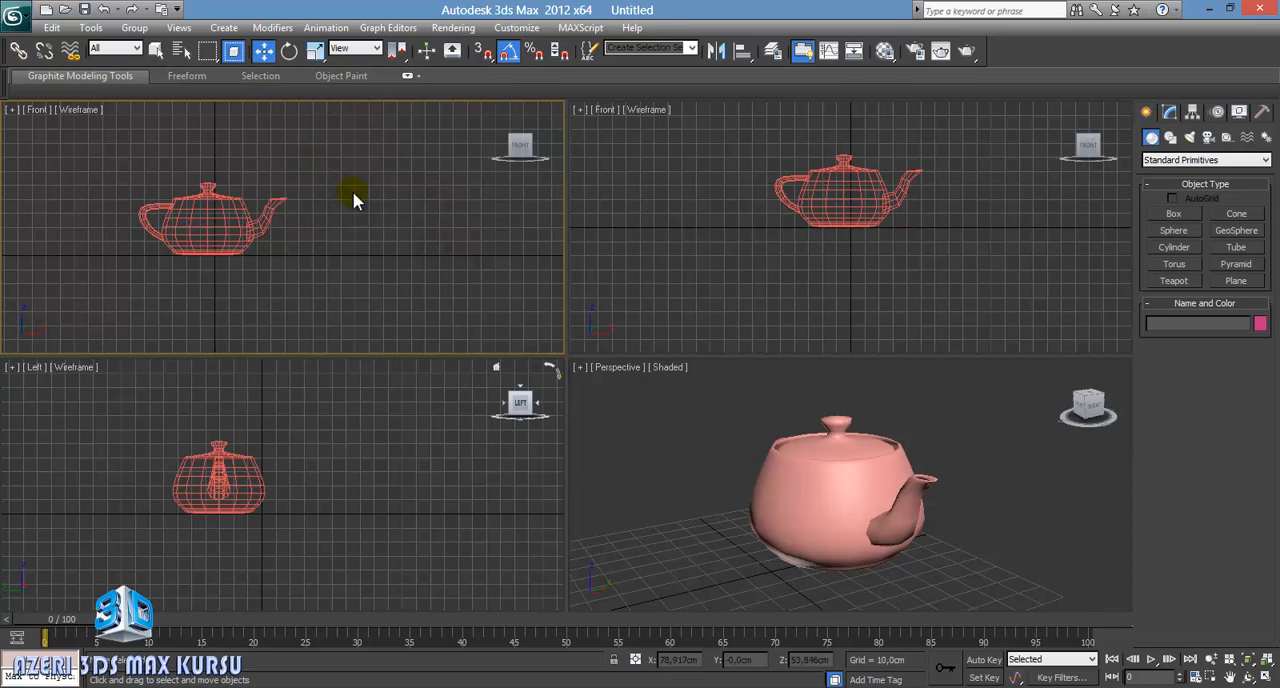
Step: Select the teapot in the Perspective viewport with the Select and Move tool and maximize that viewport
left_click(261, 56)
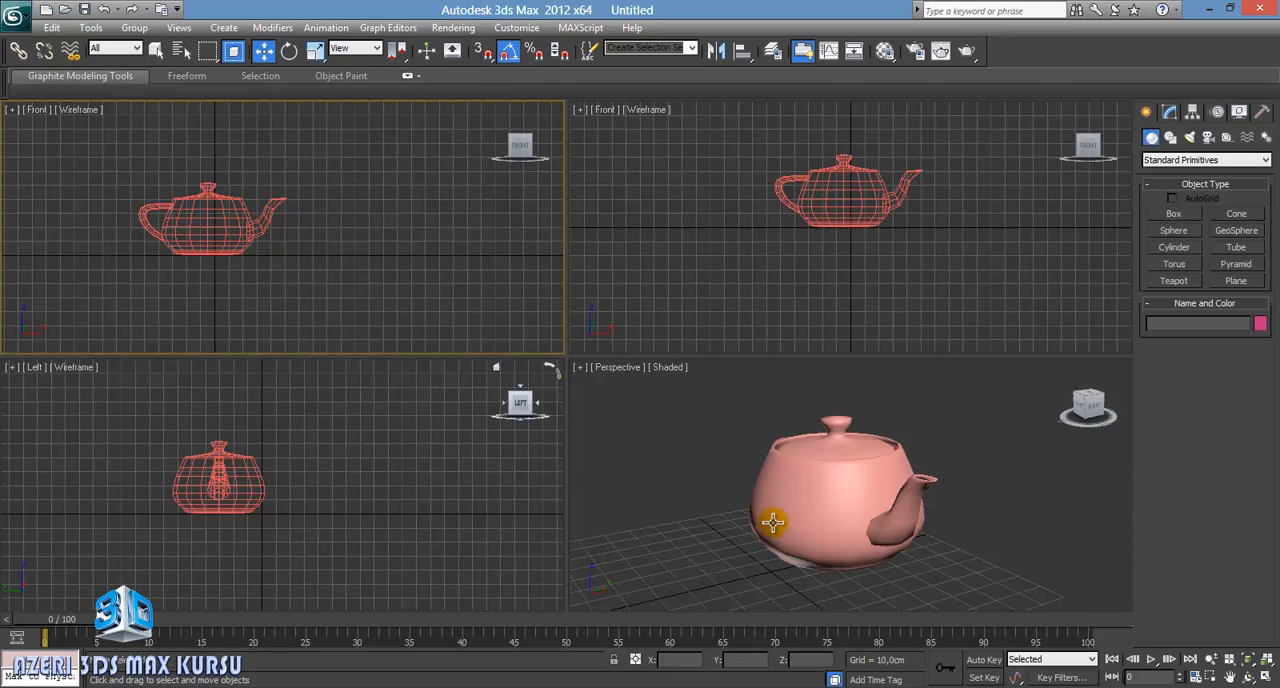
left_click(836, 500)
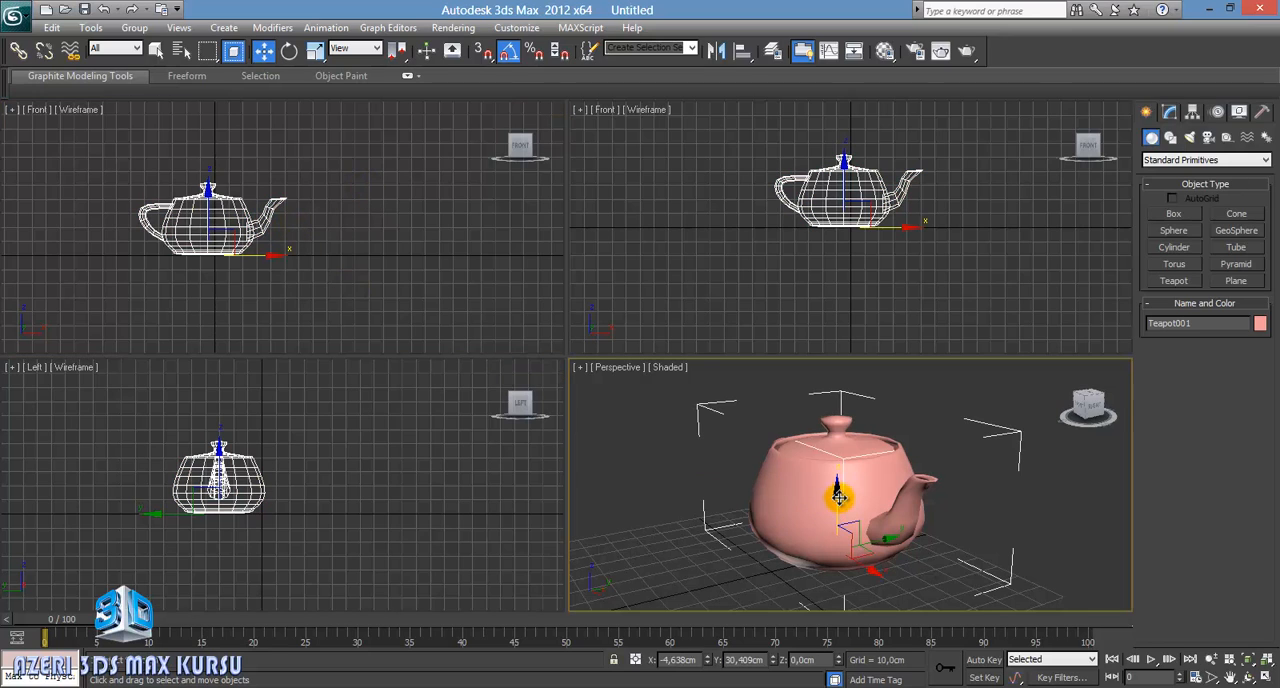
left_click(1267, 677)
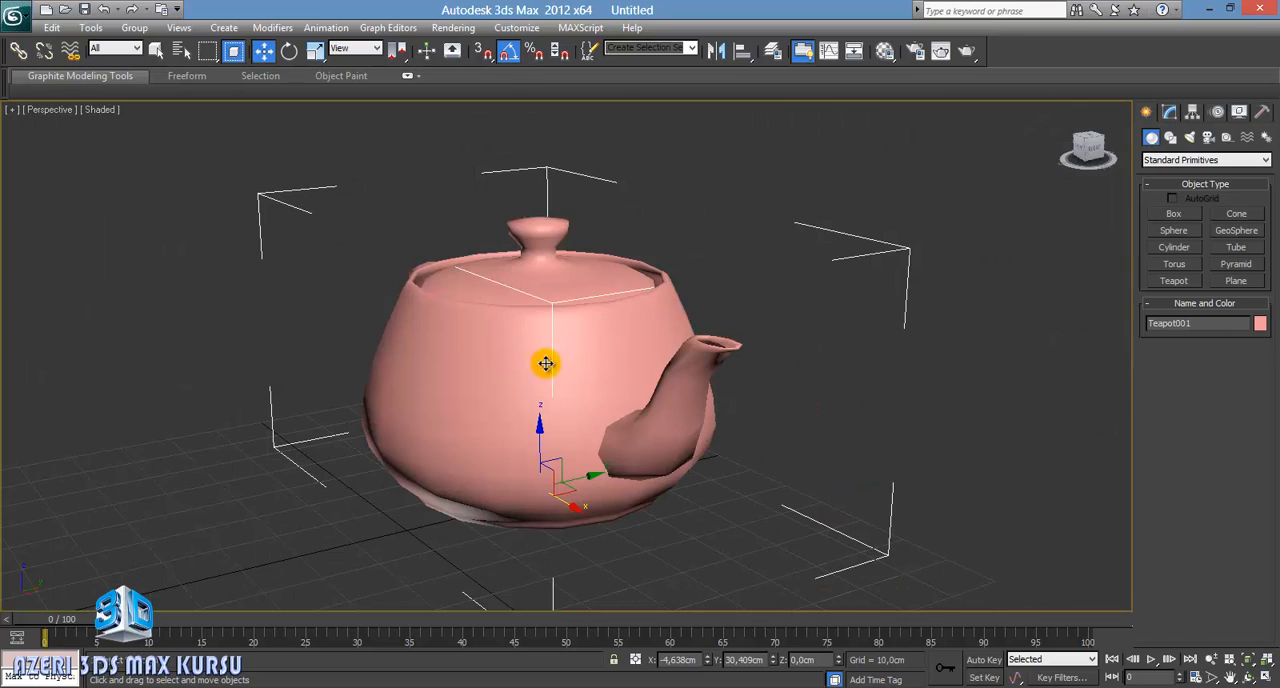
Step: Move the teapot along its axes and planes to about X 28.2, Y 17.0, Z 5.9 cm
middle_click_drag(423, 343, 510, 386, "alt")
scroll(566, 368, "down", 3)
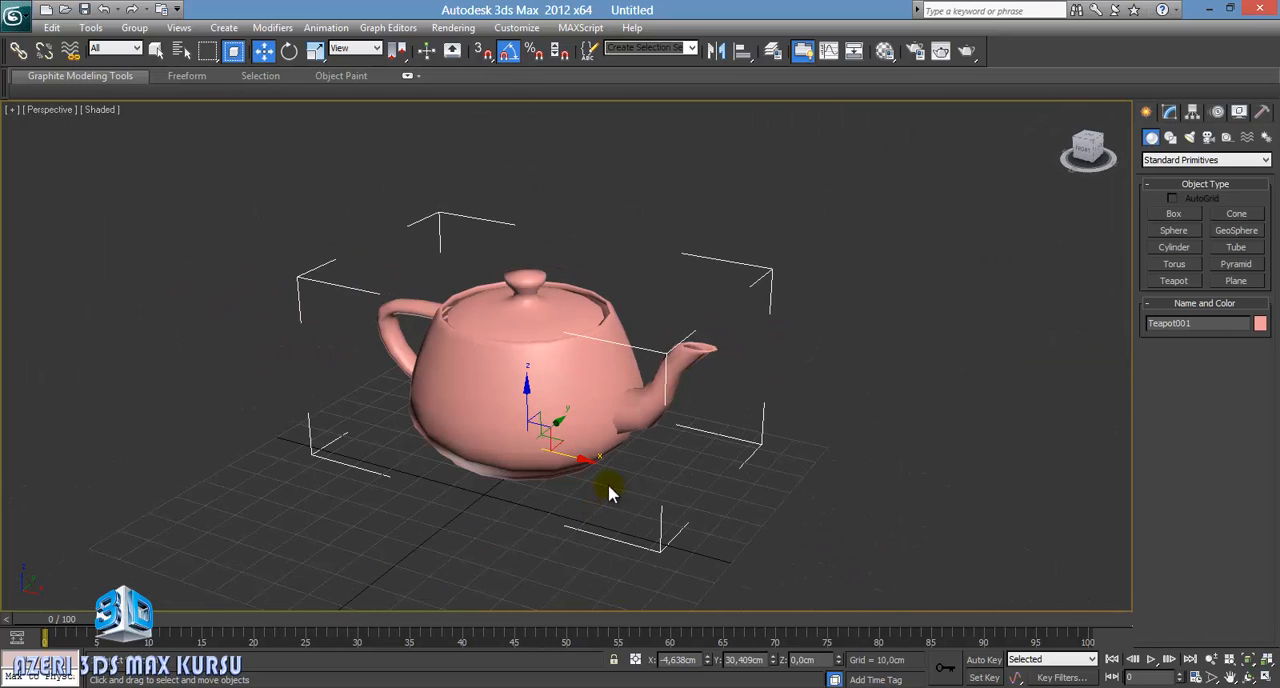
middle_click_drag(611, 491, 475, 490, "alt")
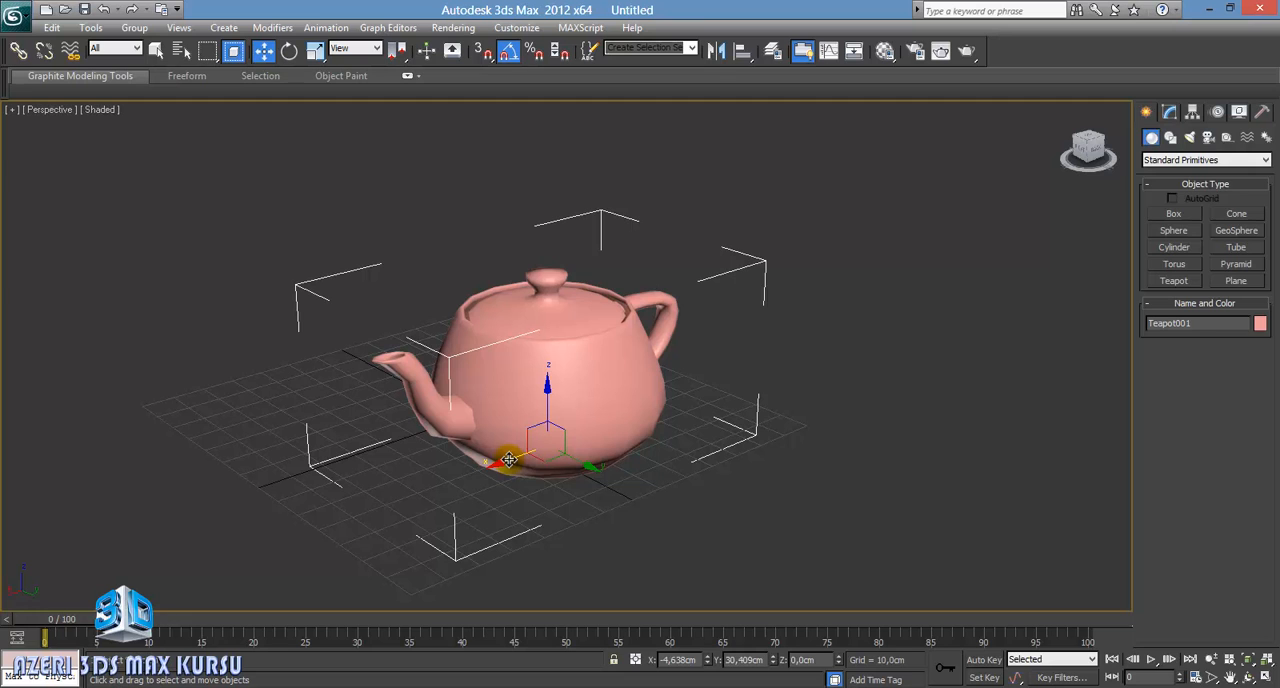
left_click_drag(509, 459, 506, 379)
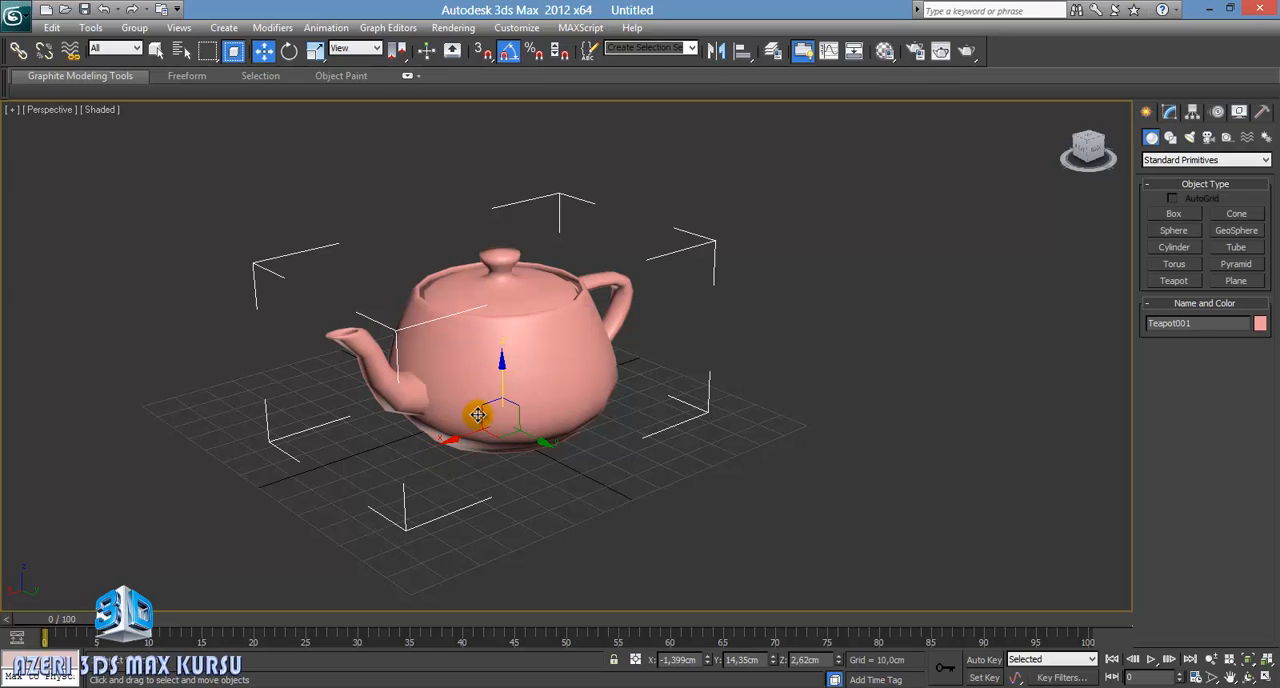
left_click_drag(484, 407, 424, 455)
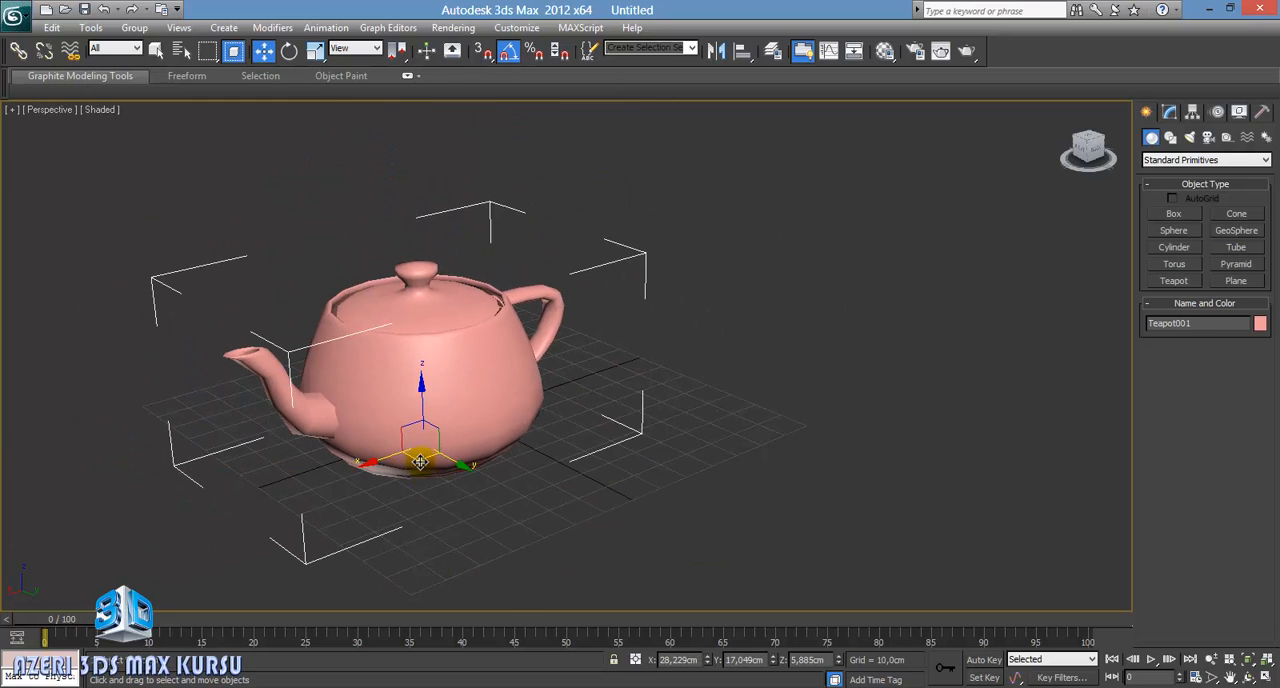
middle_click_drag(560, 527, 655, 500)
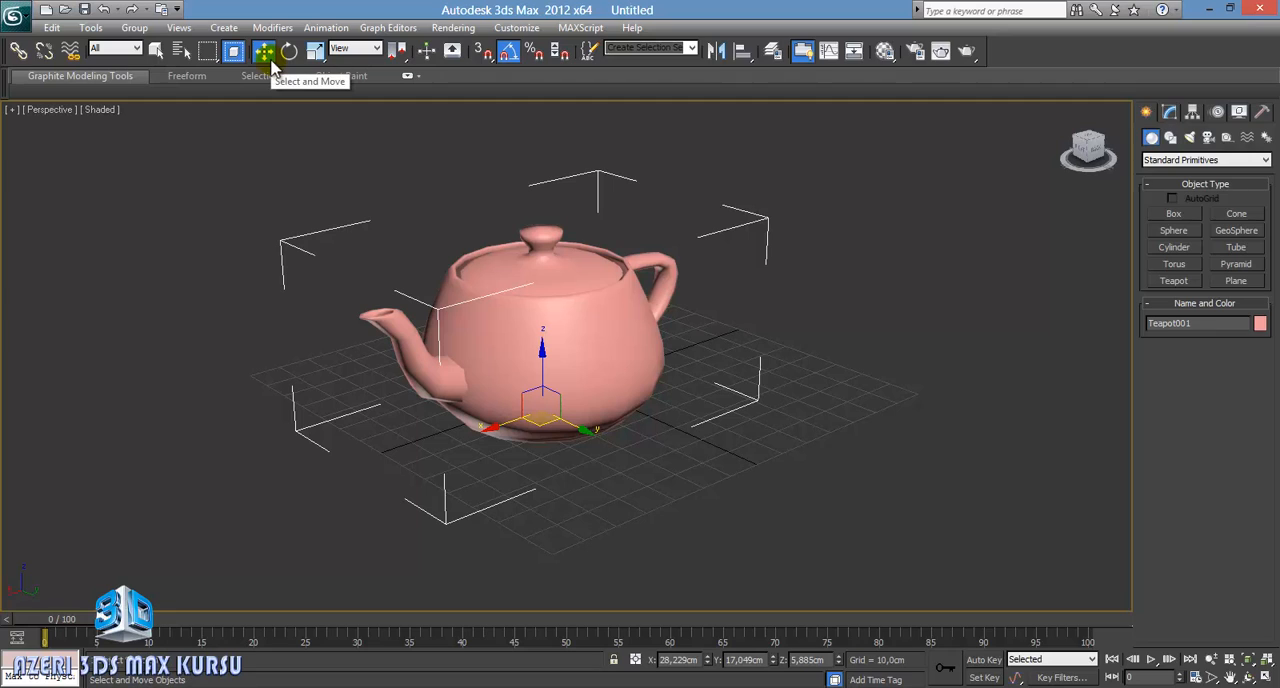
Step: Switch from the Move tool to the Rotate tool and back to Move
key("w")
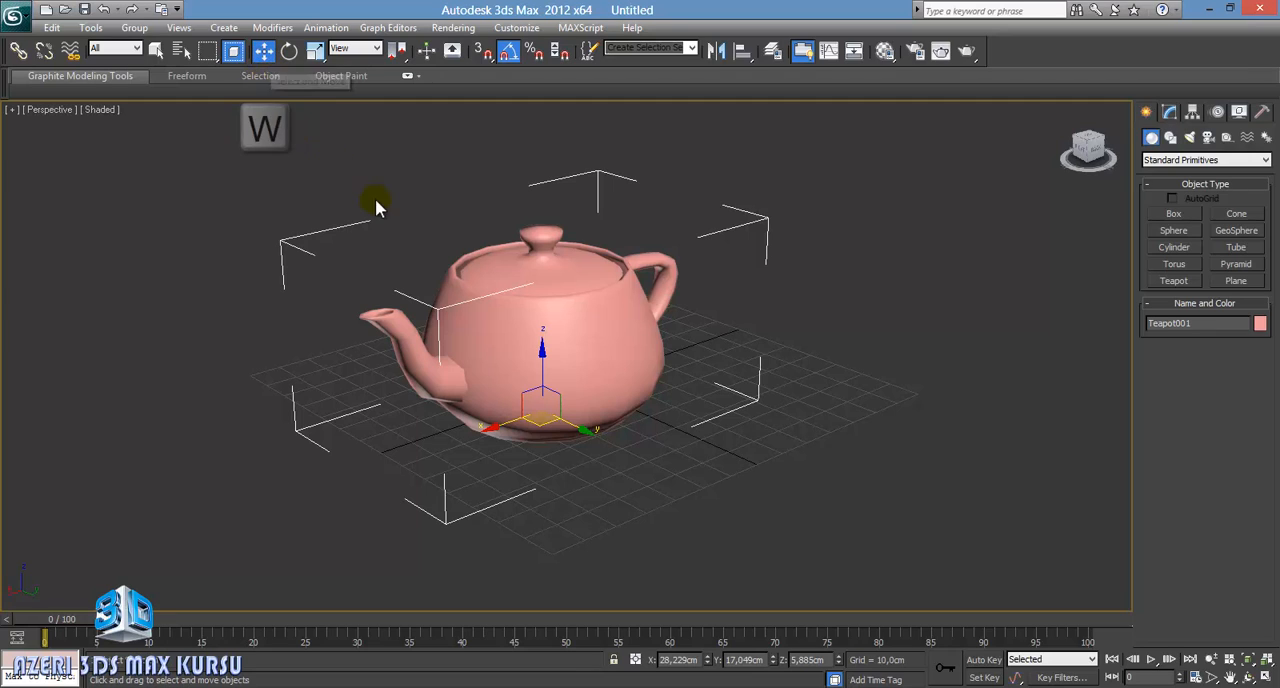
left_click(290, 54)
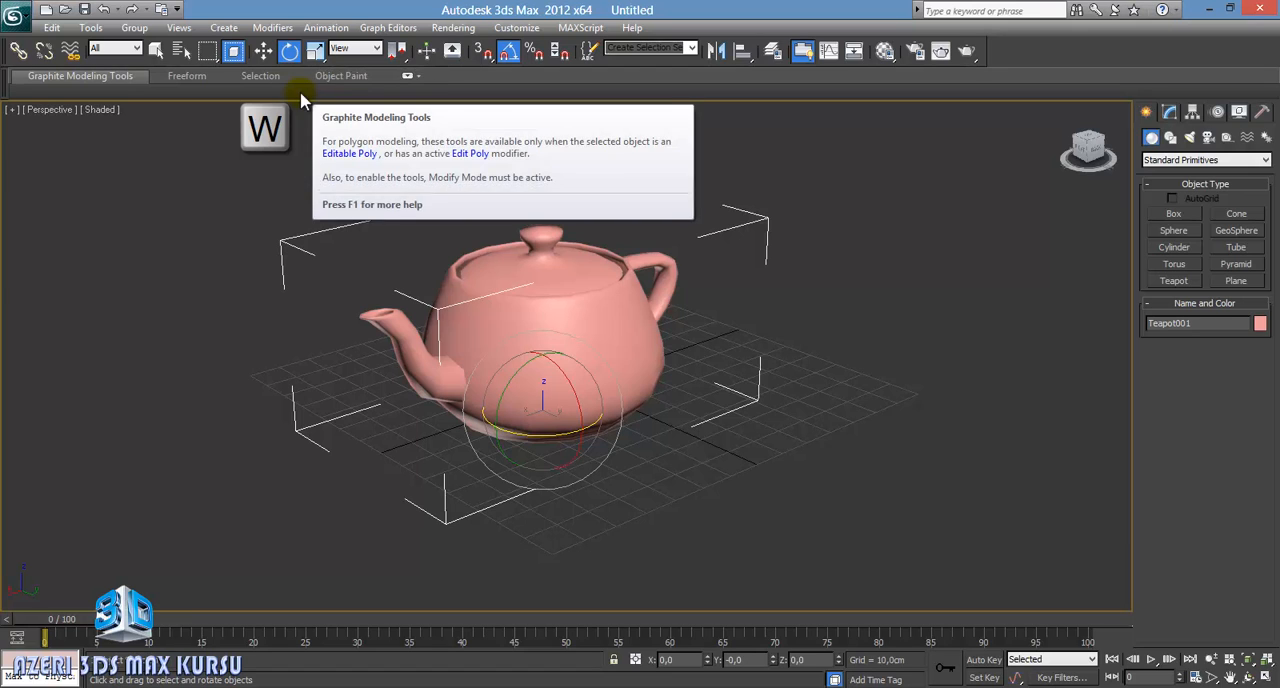
key("w")
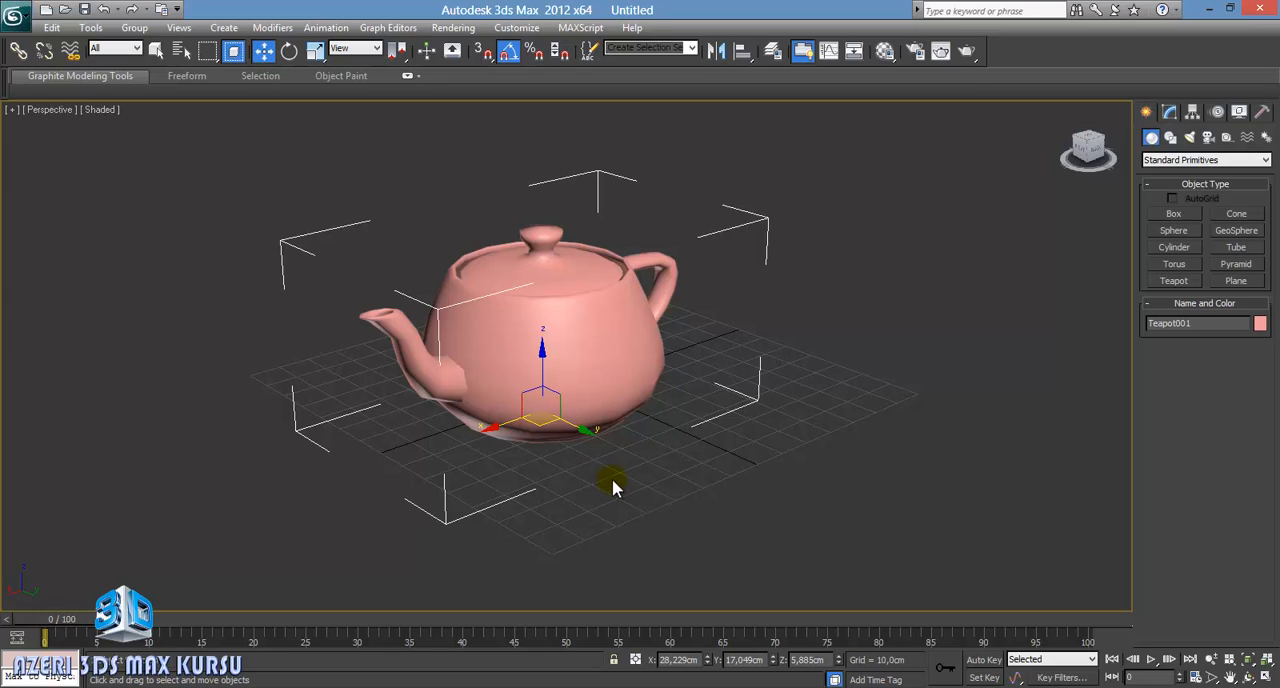
Step: Try the Select Object tool, and use Select and Move to shift the teapot to about X 22.5, Y 18.7 cm
left_click(157, 52)
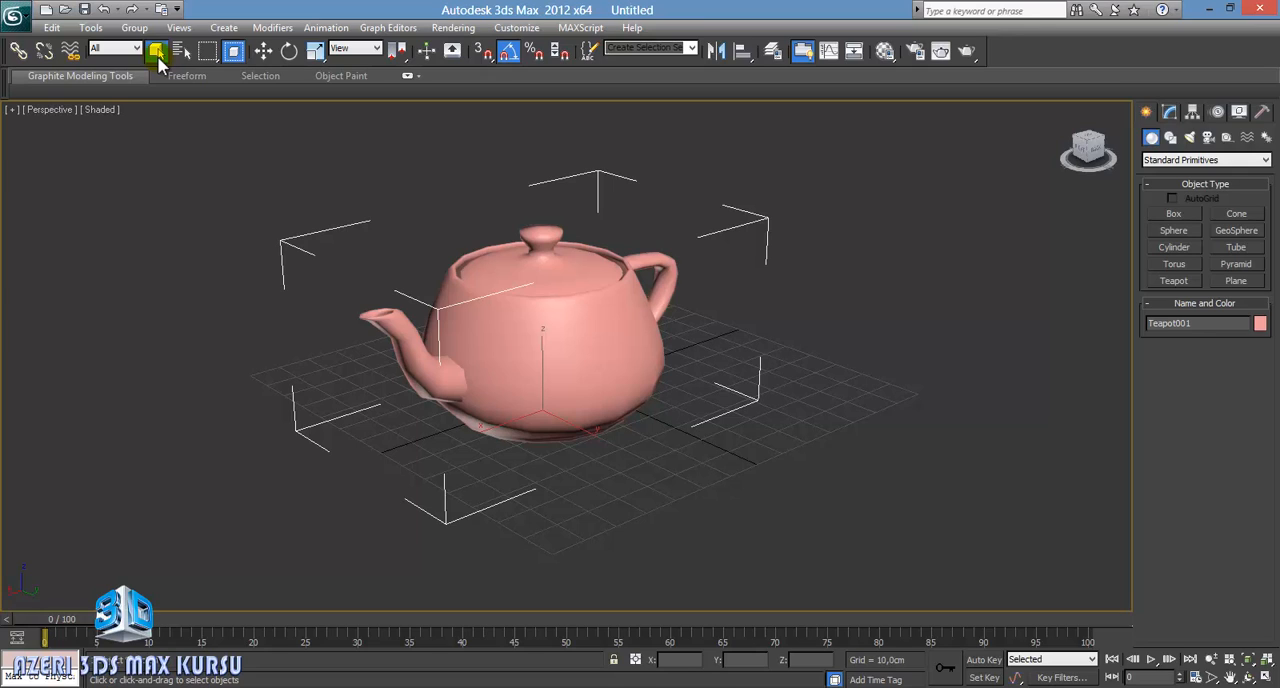
left_click(264, 51)
mouse_move(586, 434)
left_mouse_down()
mouse_move(474, 456)
mouse_move(534, 426)
mouse_move(603, 436)
mouse_move(514, 430)
mouse_move(550, 430)
mouse_move(562, 406)
mouse_move(537, 418)
mouse_move(553, 395)
mouse_move(512, 428)
mouse_move(560, 440)
mouse_move(557, 423)
mouse_move(578, 416)
left_mouse_up()
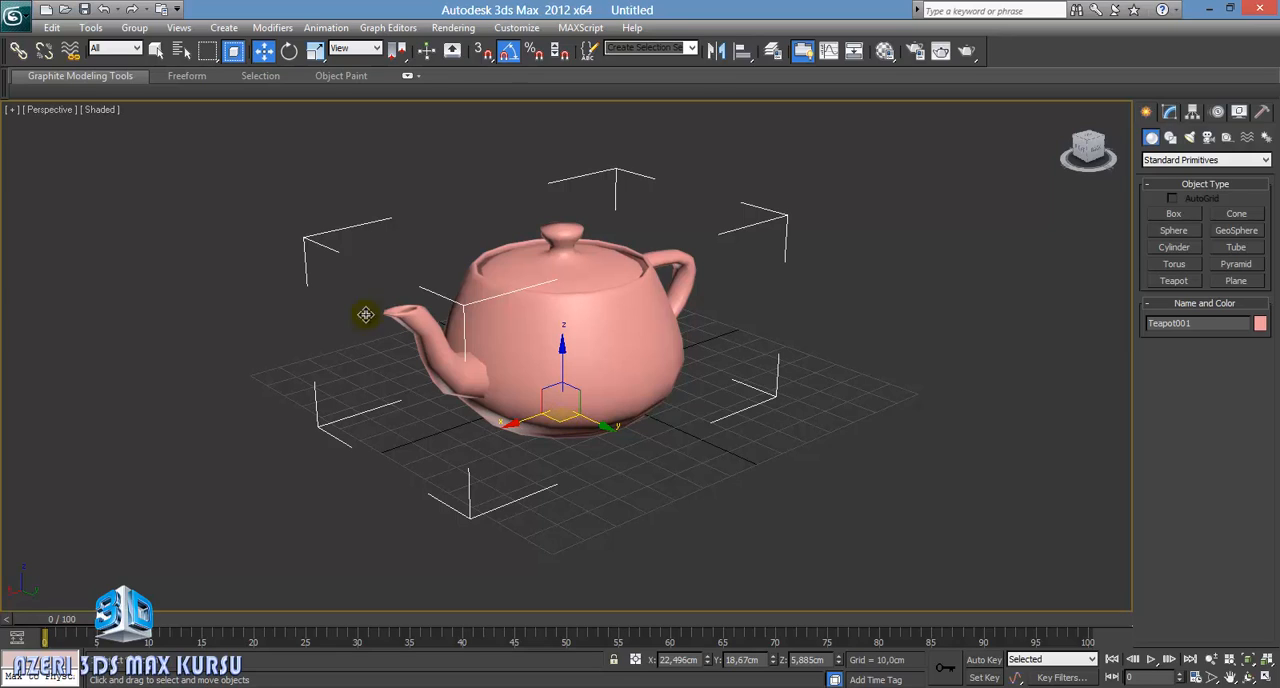
Step: Deselect the teapot and select it again using the Select Object tool
left_click(153, 51)
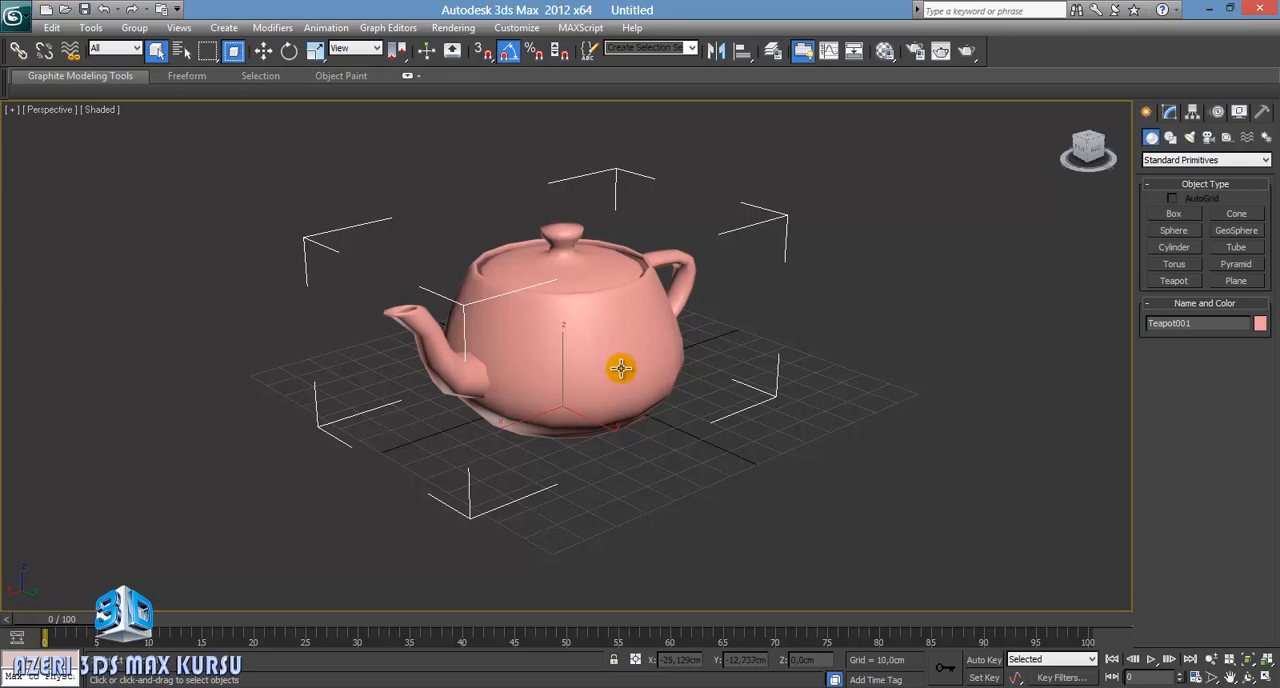
middle_click_drag(591, 394, 537, 351)
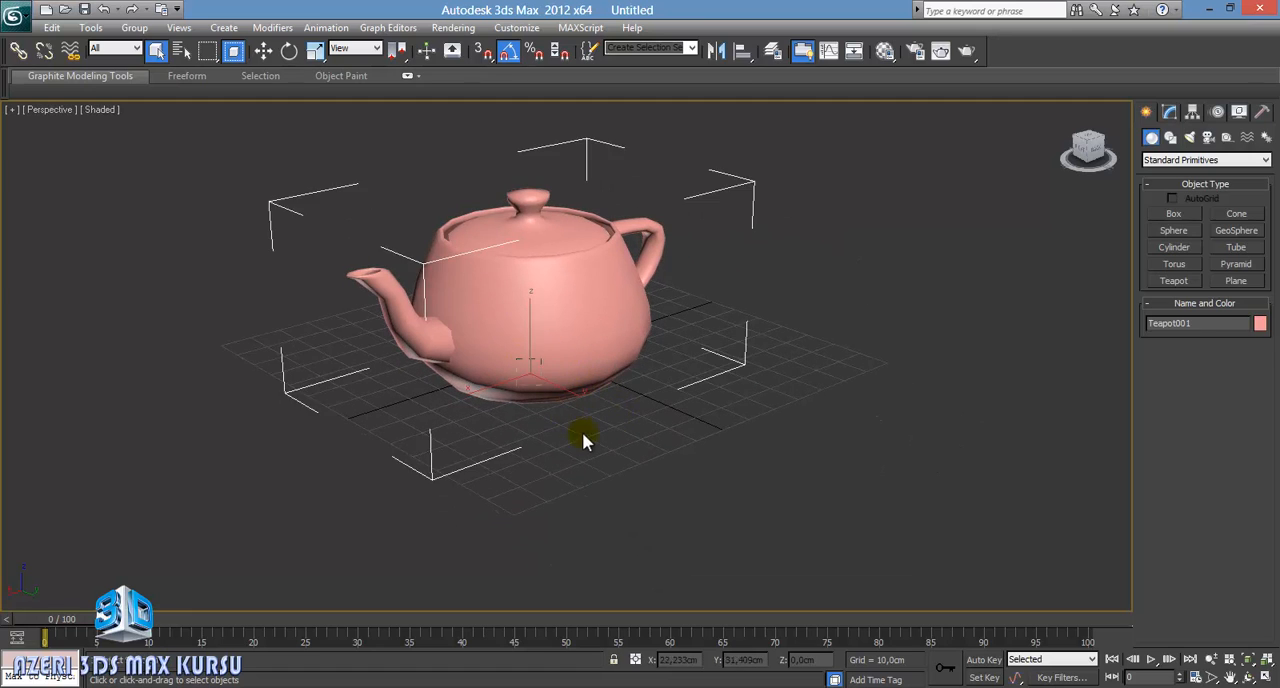
left_click(406, 417)
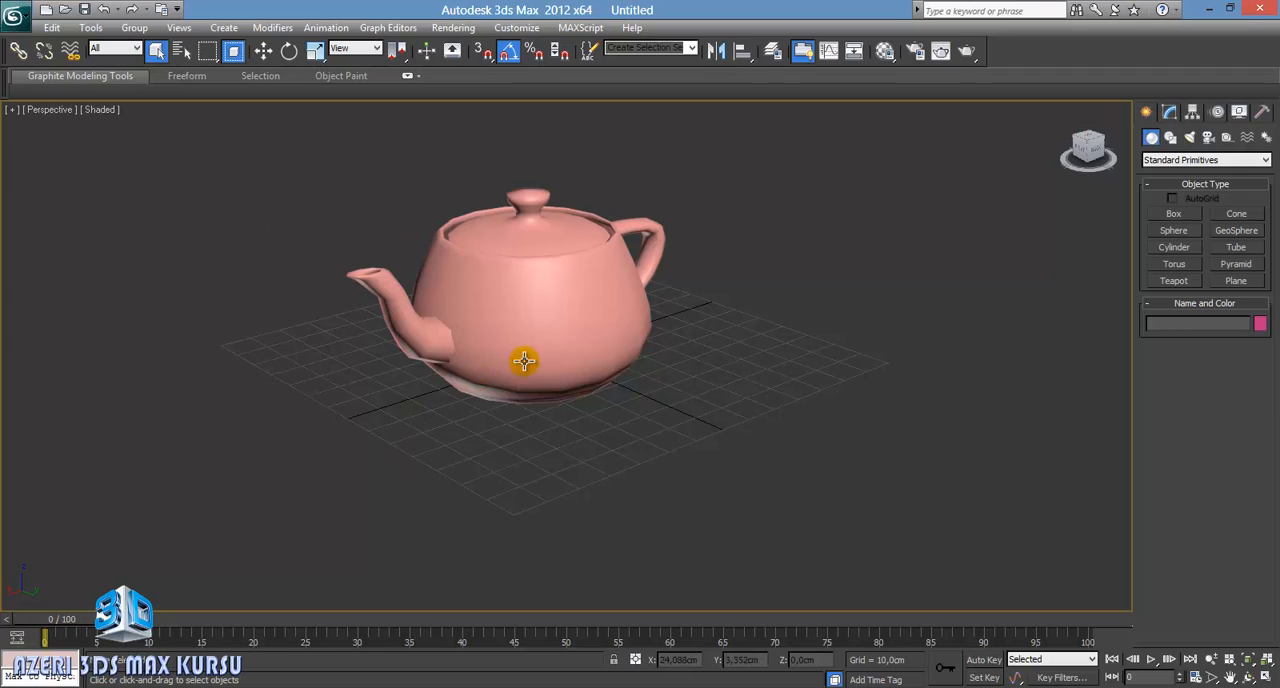
left_click(588, 320)
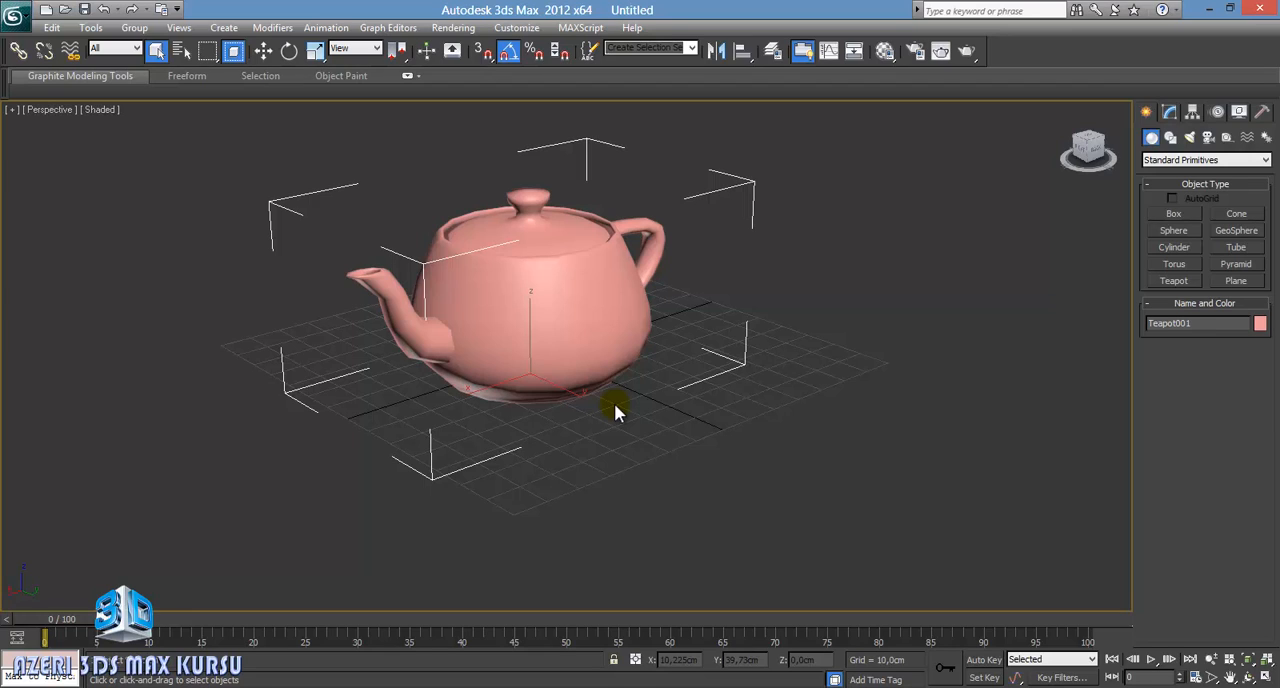
Step: Alternate between the Select Object and Move tools, ending with Select Object active
key("q")
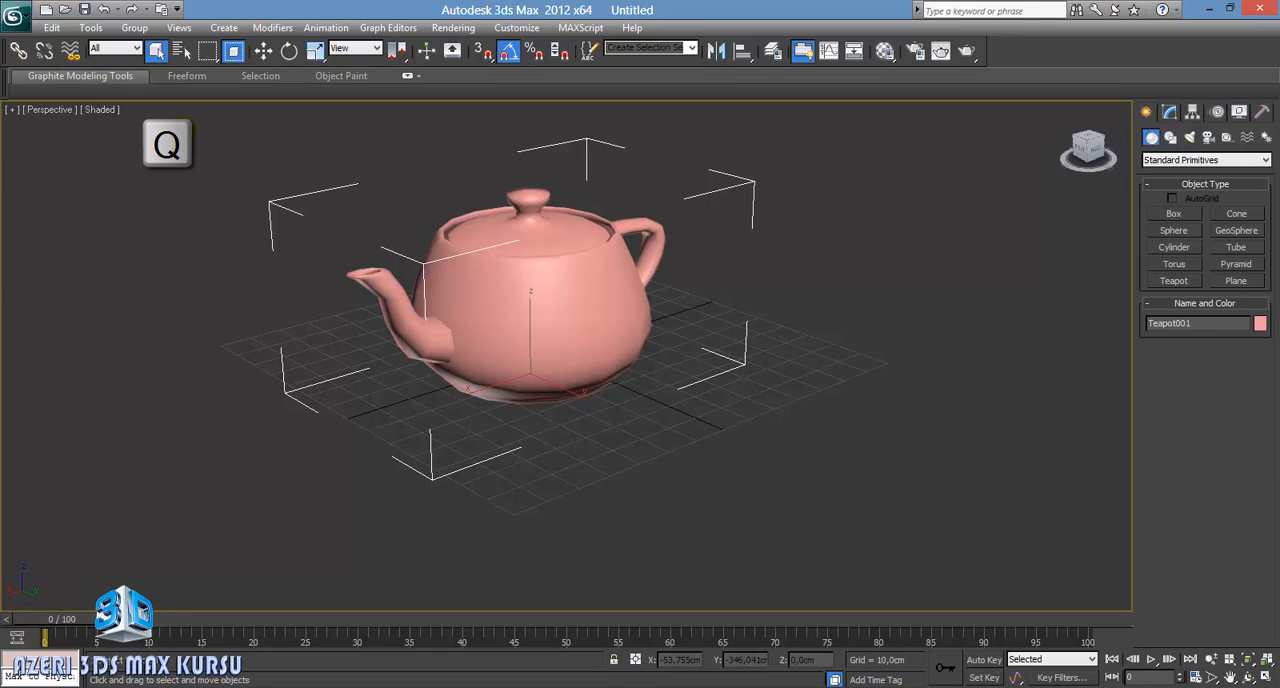
key("w")
key("q")
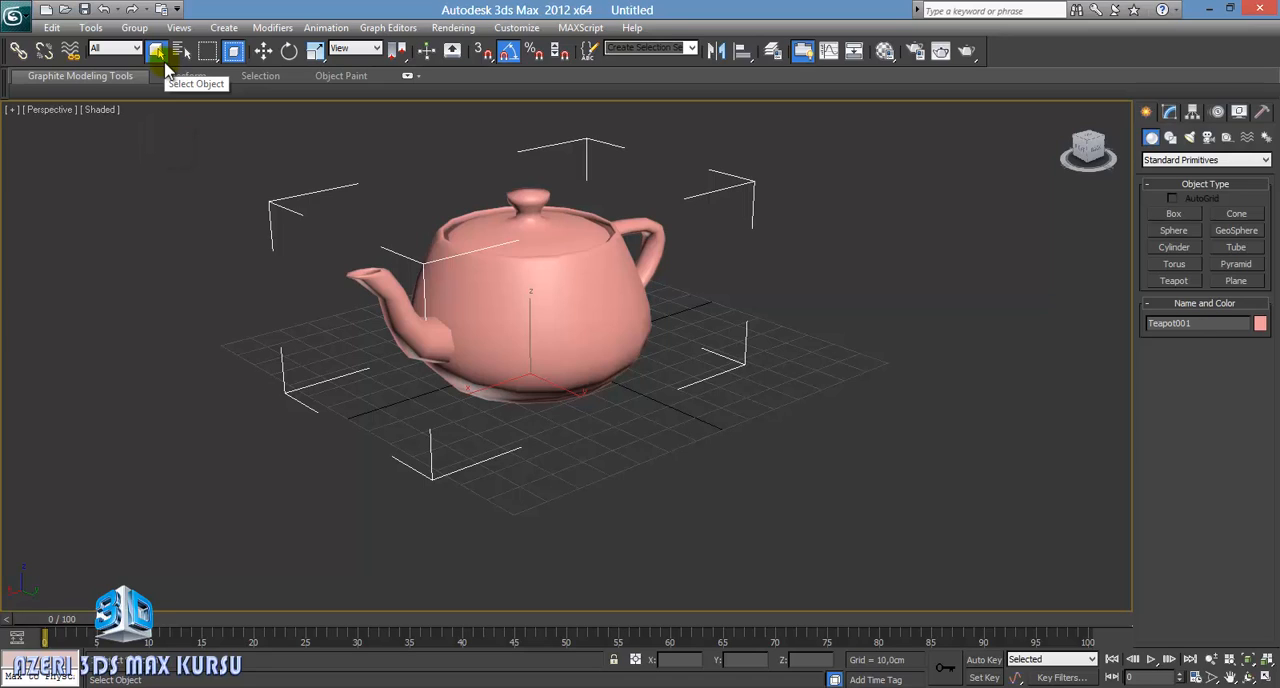
Step: Rotate the teapot freely about its individual axes, finishing upright with the spout turned toward the viewer, and deselect it
left_click(290, 56)
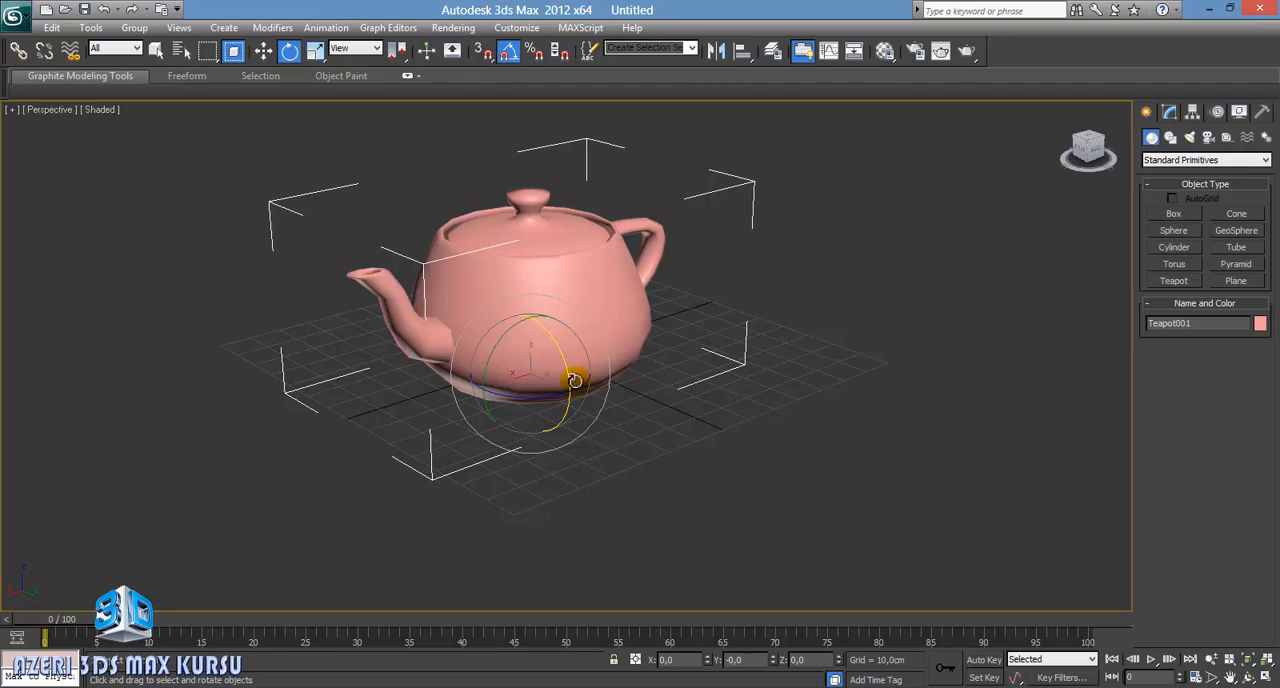
mouse_move(572, 375)
left_mouse_down()
mouse_move(582, 364)
mouse_move(514, 266)
mouse_move(571, 380)
mouse_move(560, 400)
mouse_move(511, 268)
mouse_move(568, 466)
mouse_move(534, 294)
mouse_move(571, 380)
mouse_move(563, 334)
mouse_move(537, 371)
mouse_move(623, 403)
mouse_move(531, 417)
mouse_move(571, 410)
mouse_move(567, 343)
mouse_move(567, 466)
mouse_move(571, 380)
mouse_move(569, 395)
left_mouse_up()
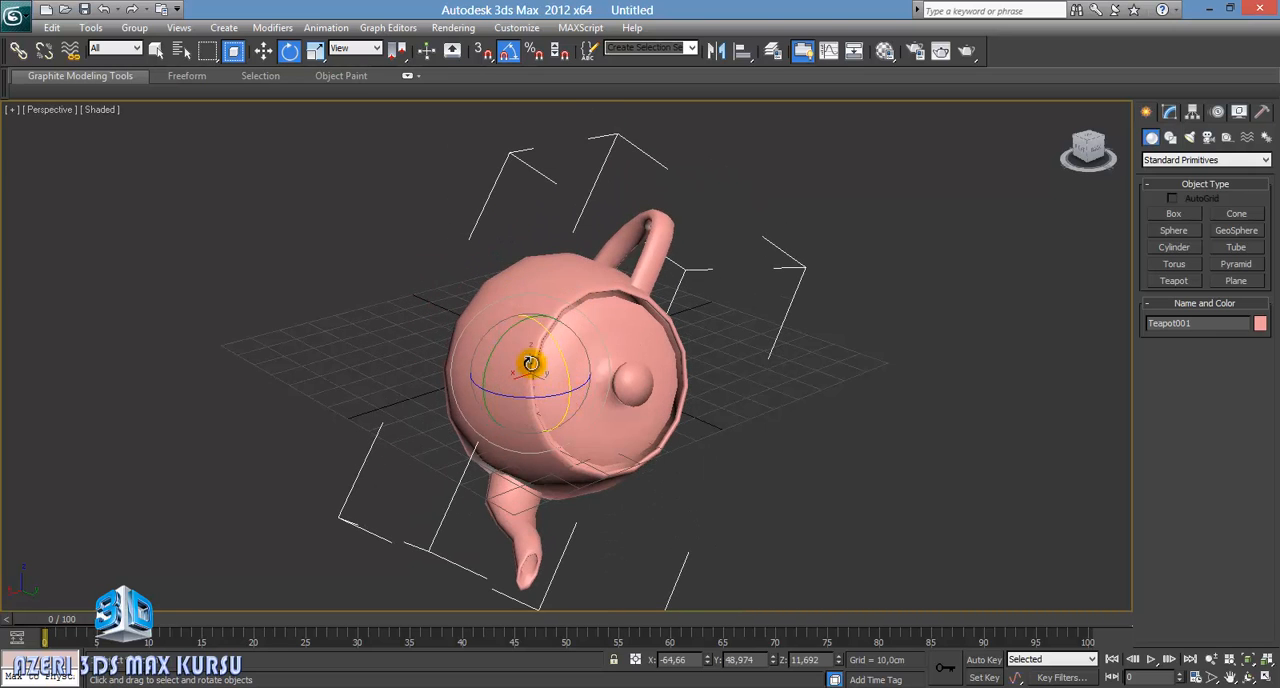
left_click_drag(511, 330, 540, 260)
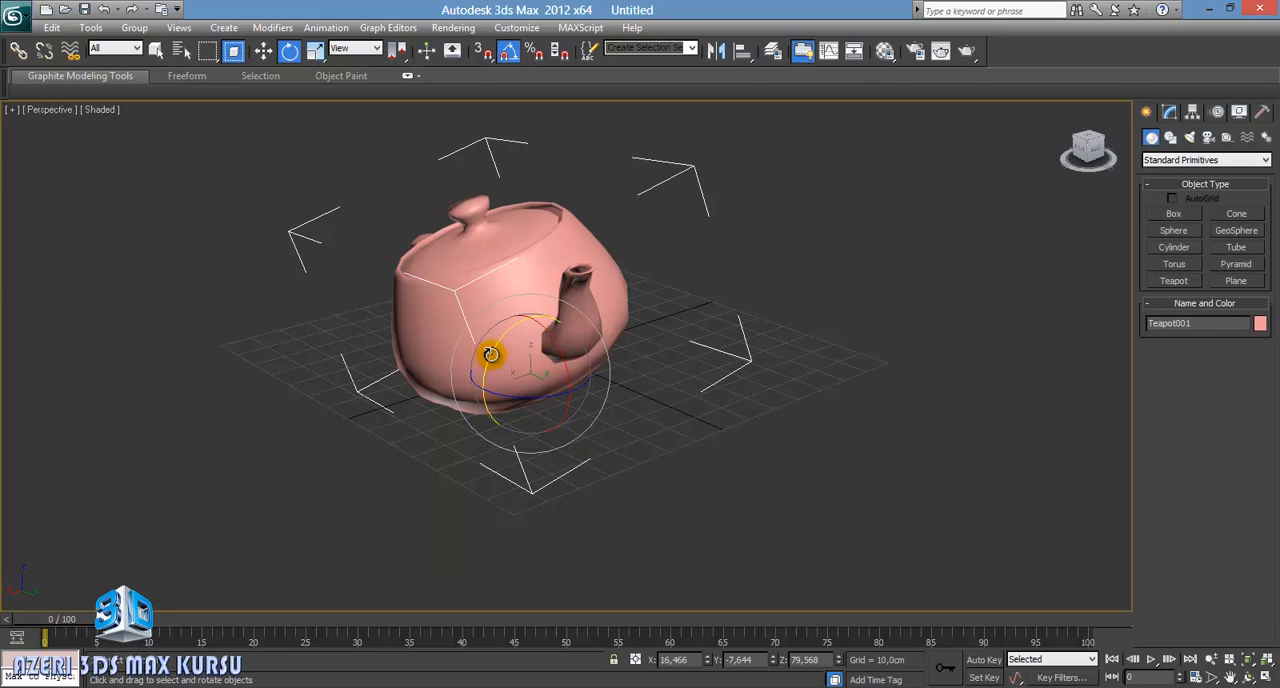
left_click_drag(491, 354, 477, 329)
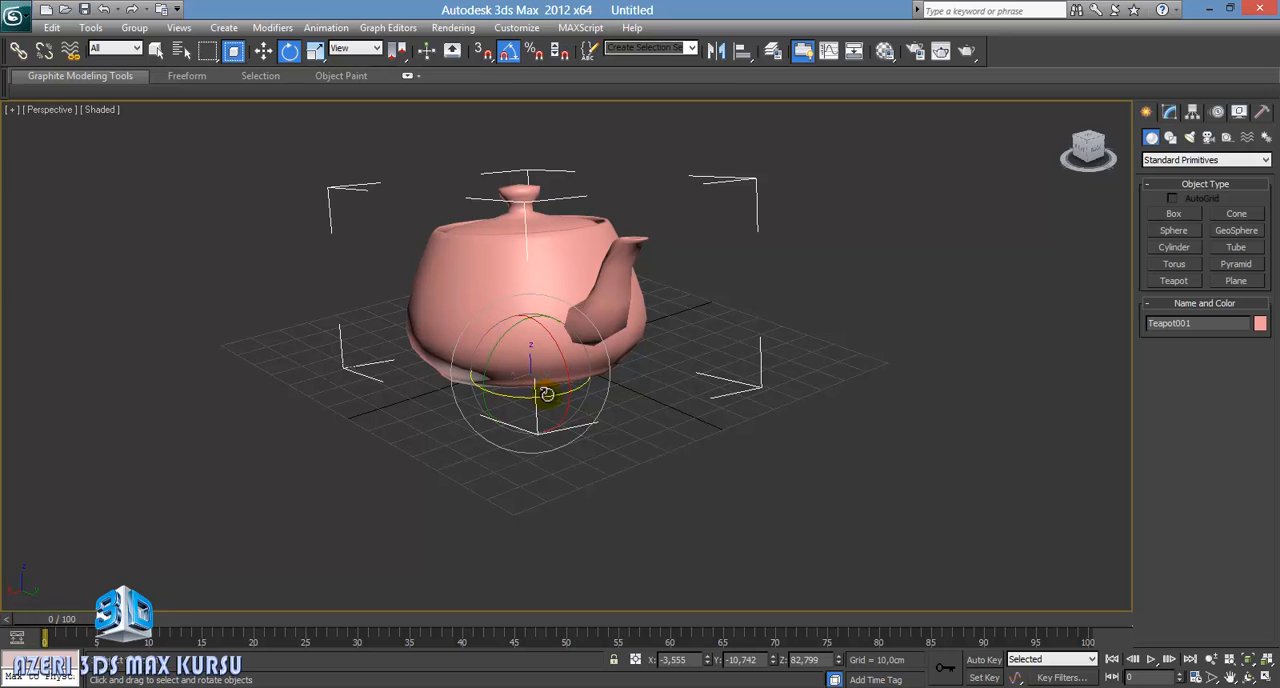
left_click_drag(538, 370, 467, 366)
left_click(363, 271)
key("e")
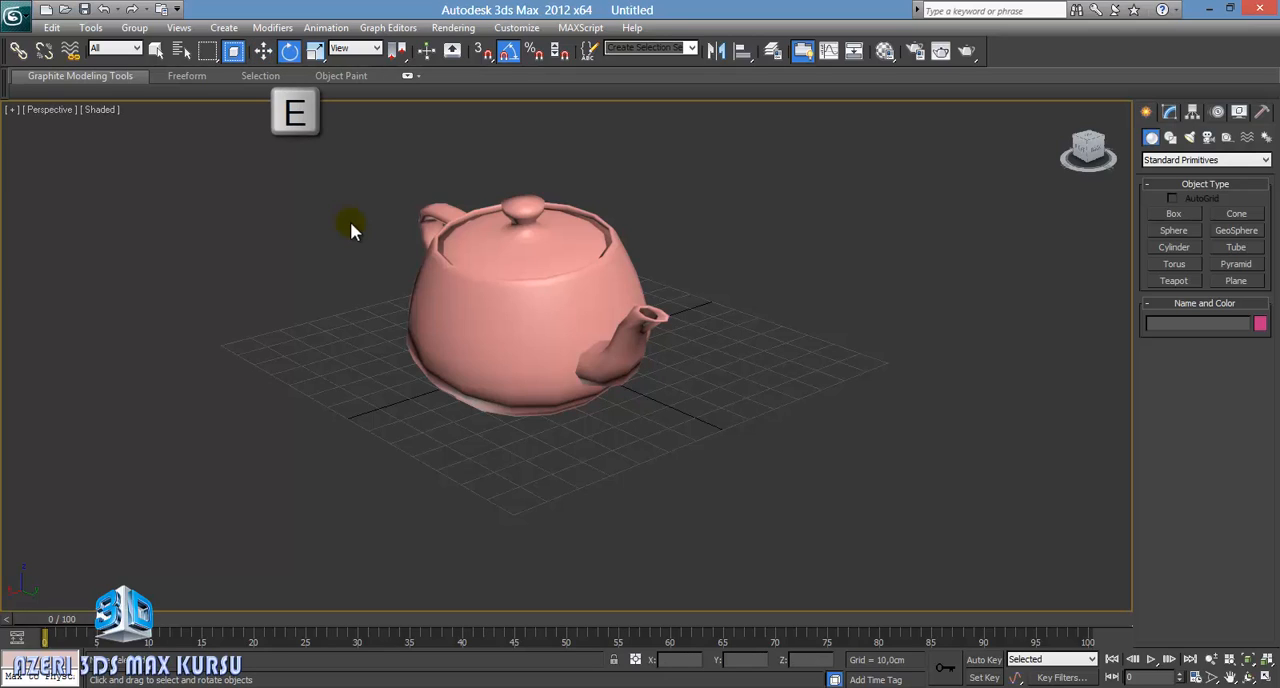
Step: Scale the teapot uniformly to about 140 percent with Select and Uniform Scale
left_click(316, 51)
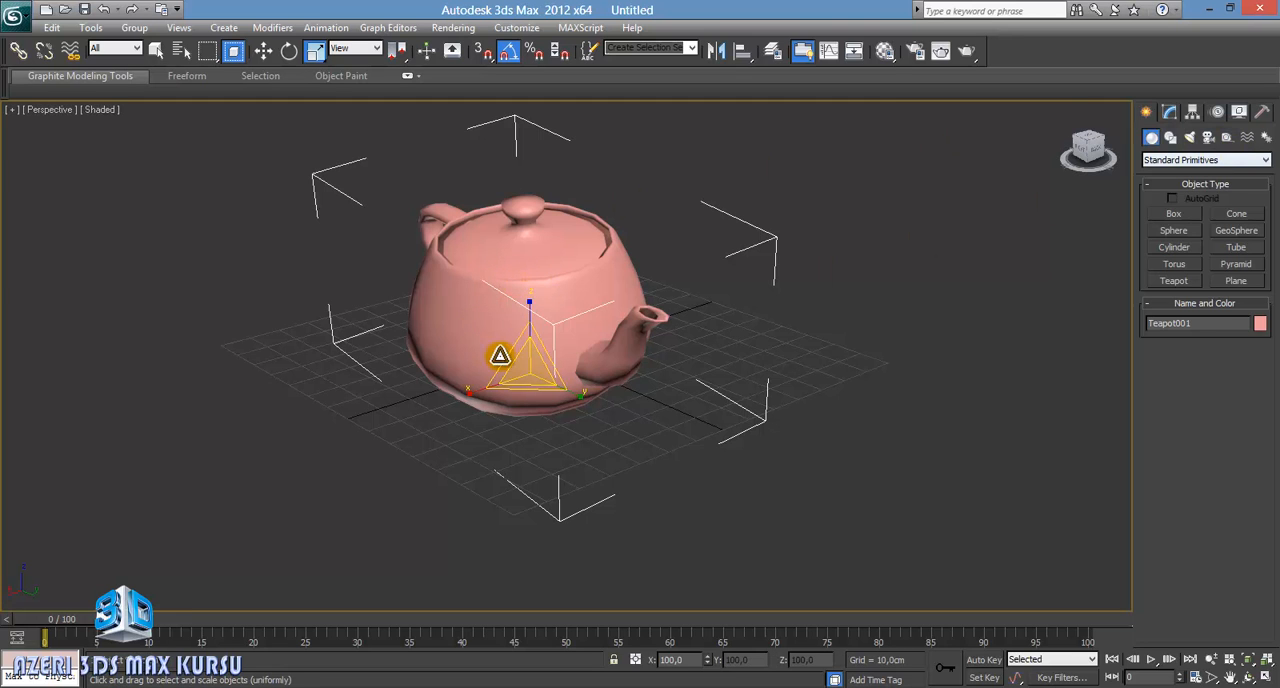
left_click_drag(528, 368, 551, 331)
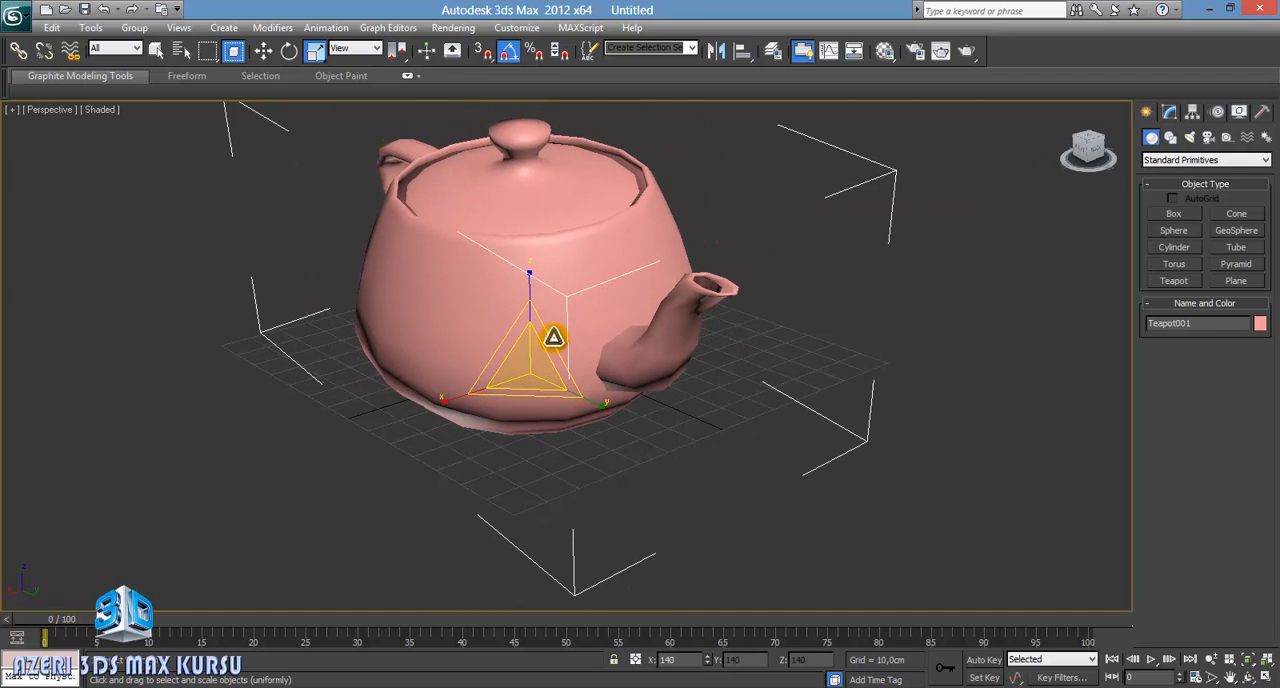
Step: Create a tall box beside the teapot with a base about 53 by 46 cm, and activate the Move tool
middle_click_drag(751, 331, 443, 374)
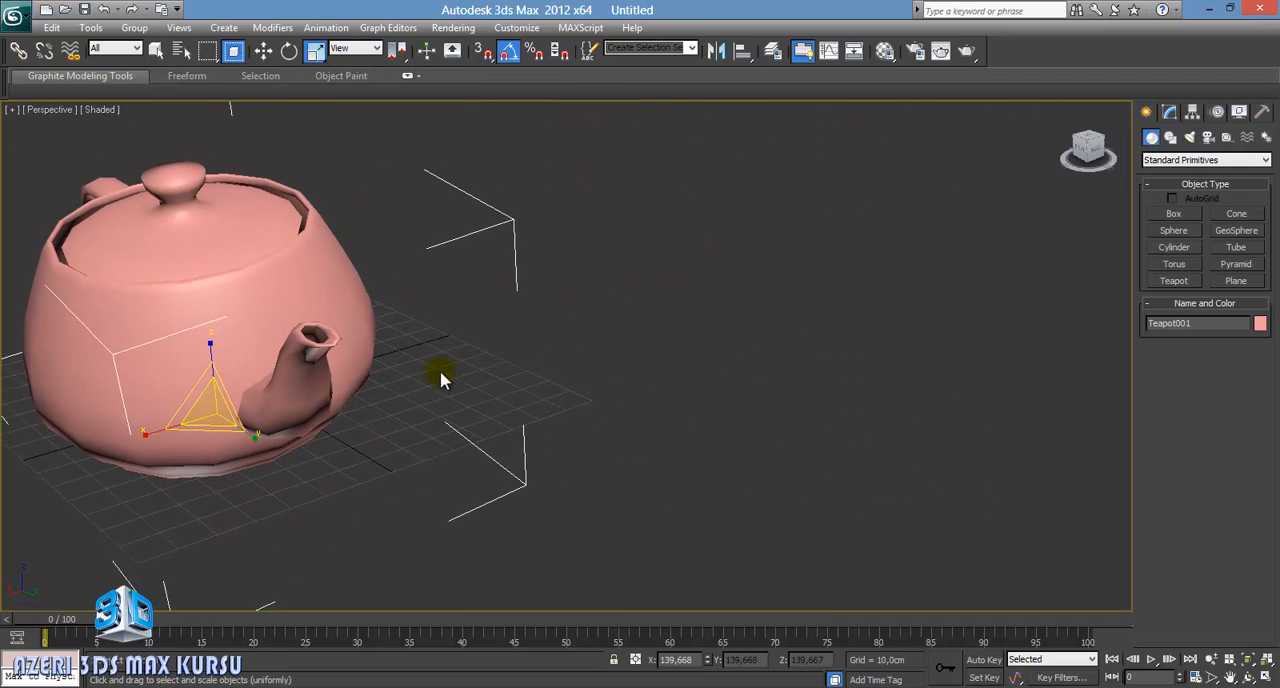
left_click(1178, 217)
left_click_drag(680, 369, 685, 448)
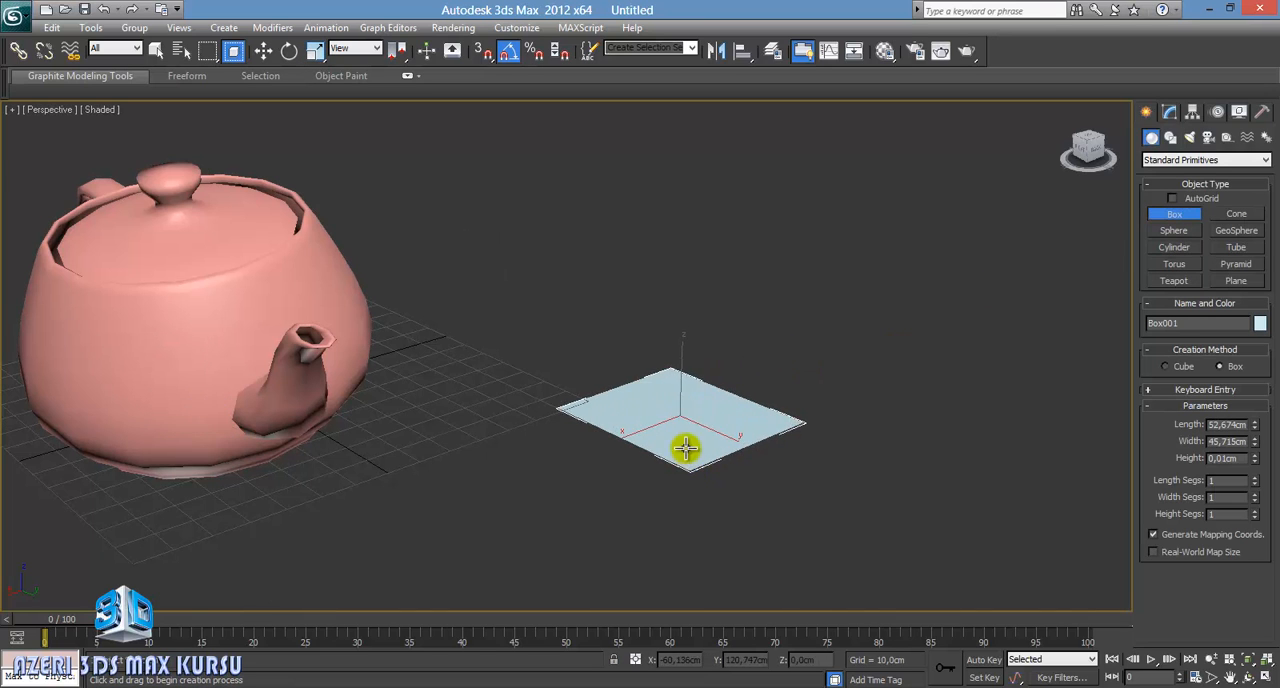
left_click(714, 218)
right_click(730, 259)
middle_click_drag(802, 345, 634, 437)
middle_click_drag(532, 373, 546, 311)
left_click(263, 50)
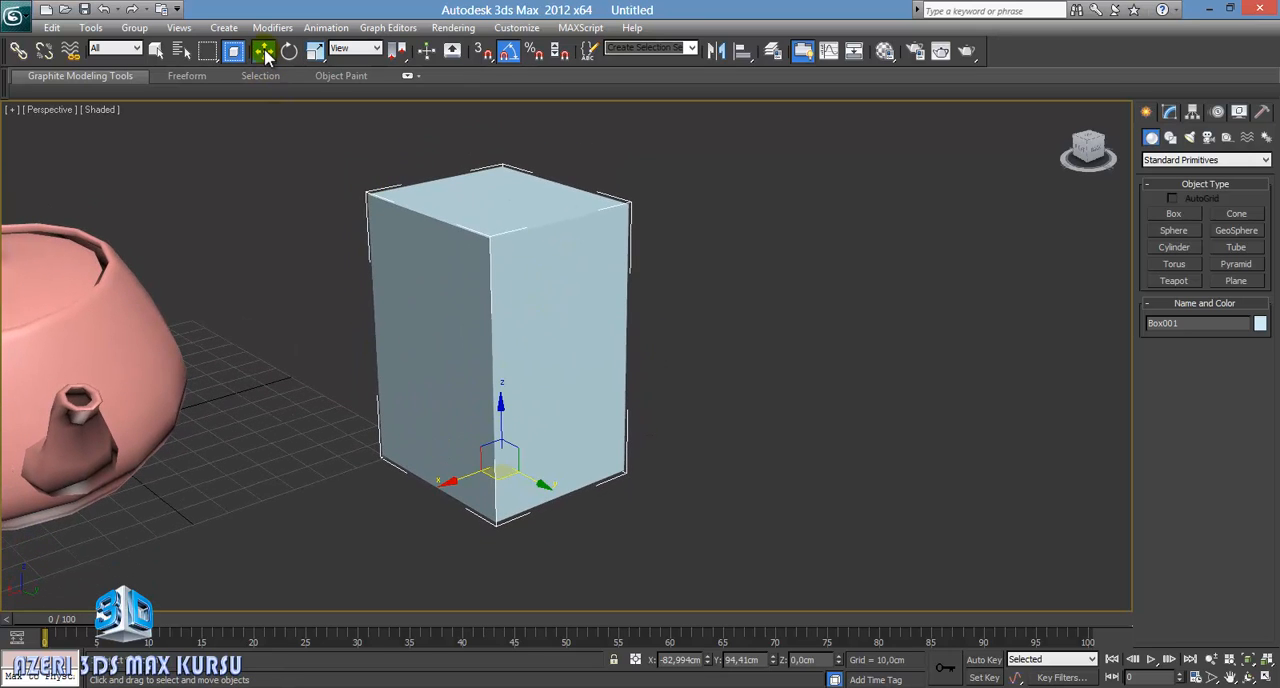
Step: Examine the creation parameters of the box and the teapot in turn, ending on the box's name and modifier list
left_click(1169, 113)
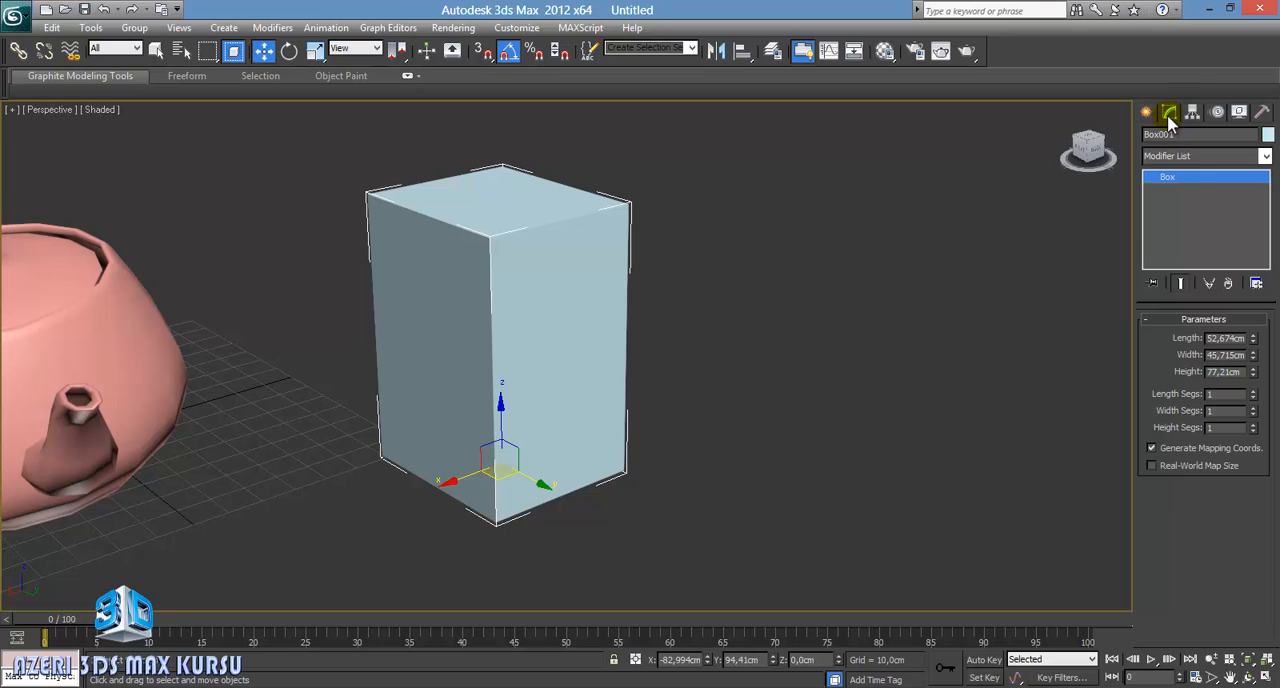
middle_click_drag(415, 381, 614, 354)
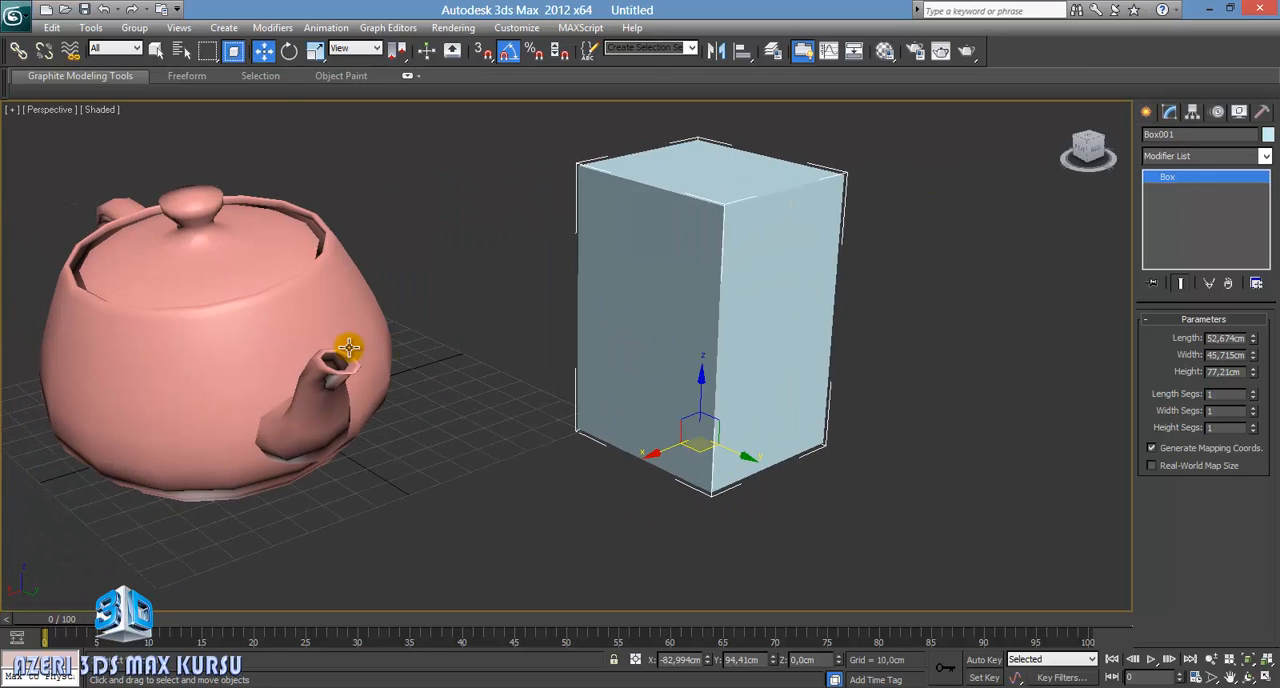
left_click(349, 347)
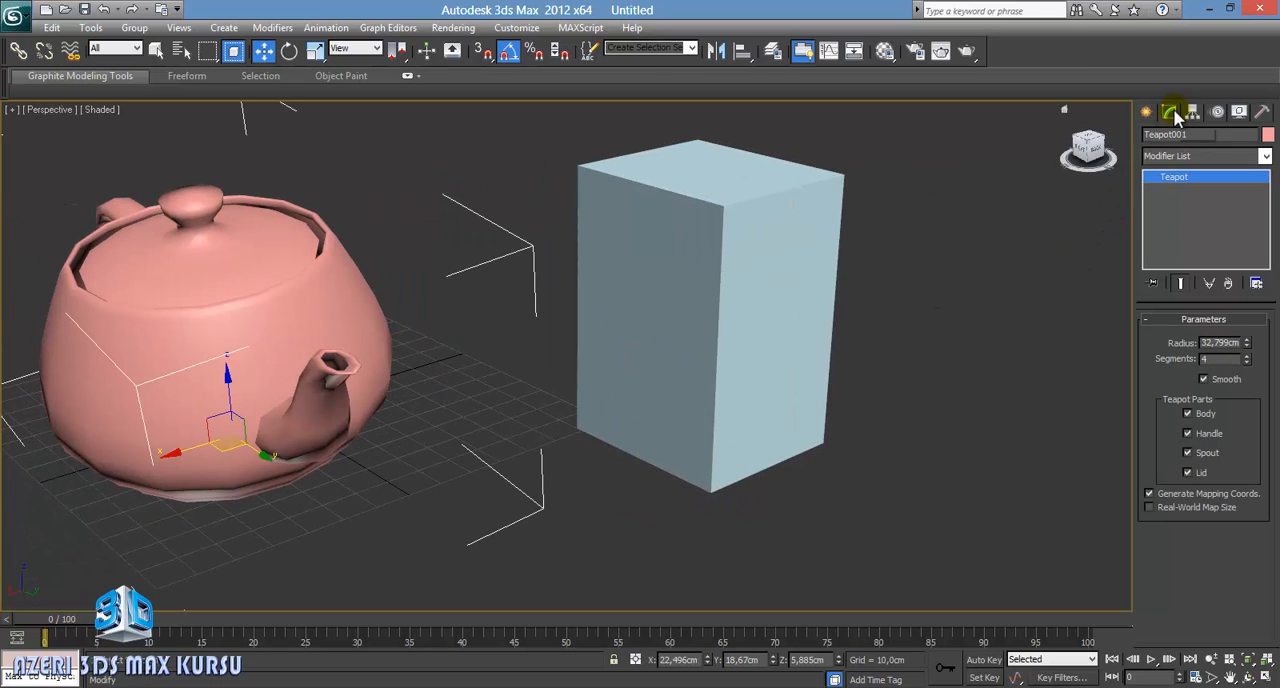
middle_click_drag(891, 265, 782, 300)
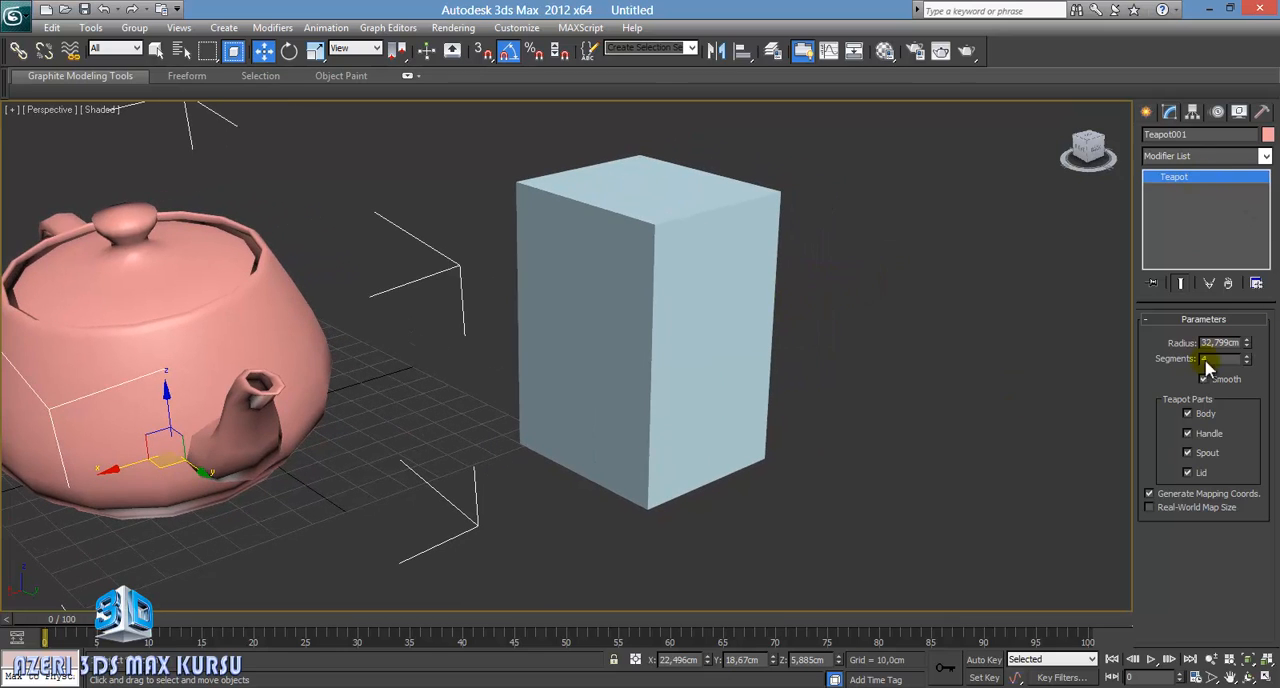
left_click(613, 392)
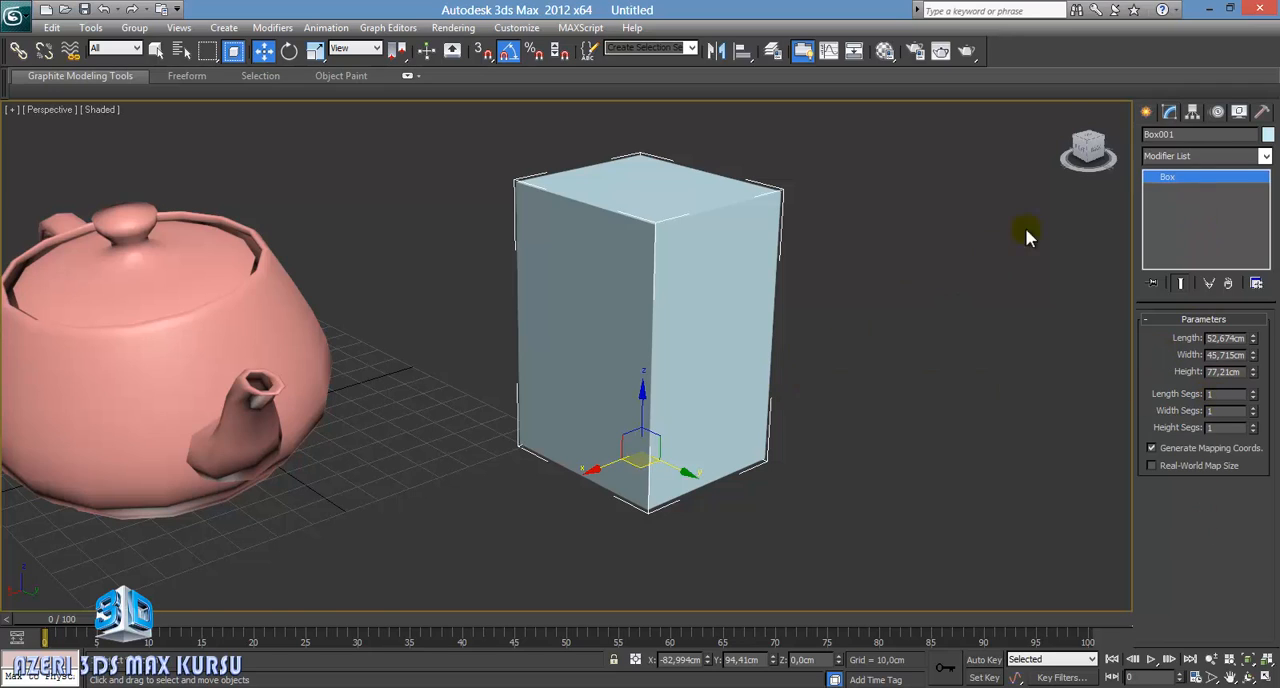
left_click(1155, 134)
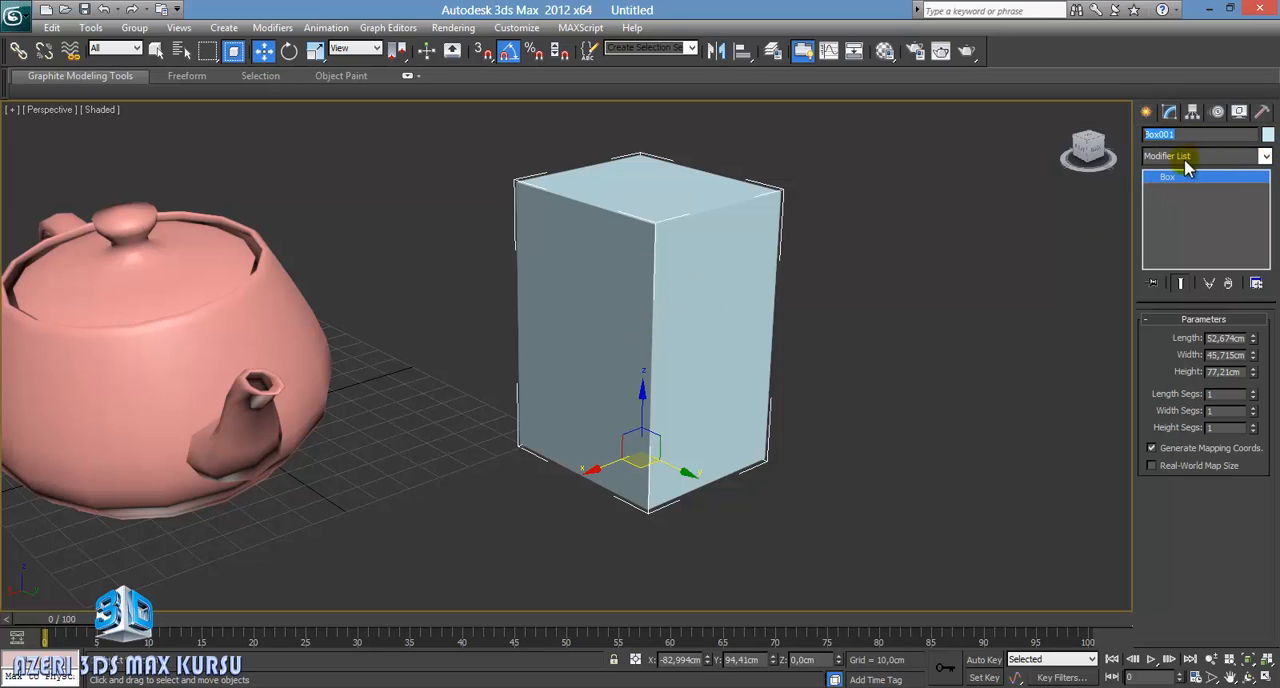
left_click(1214, 158)
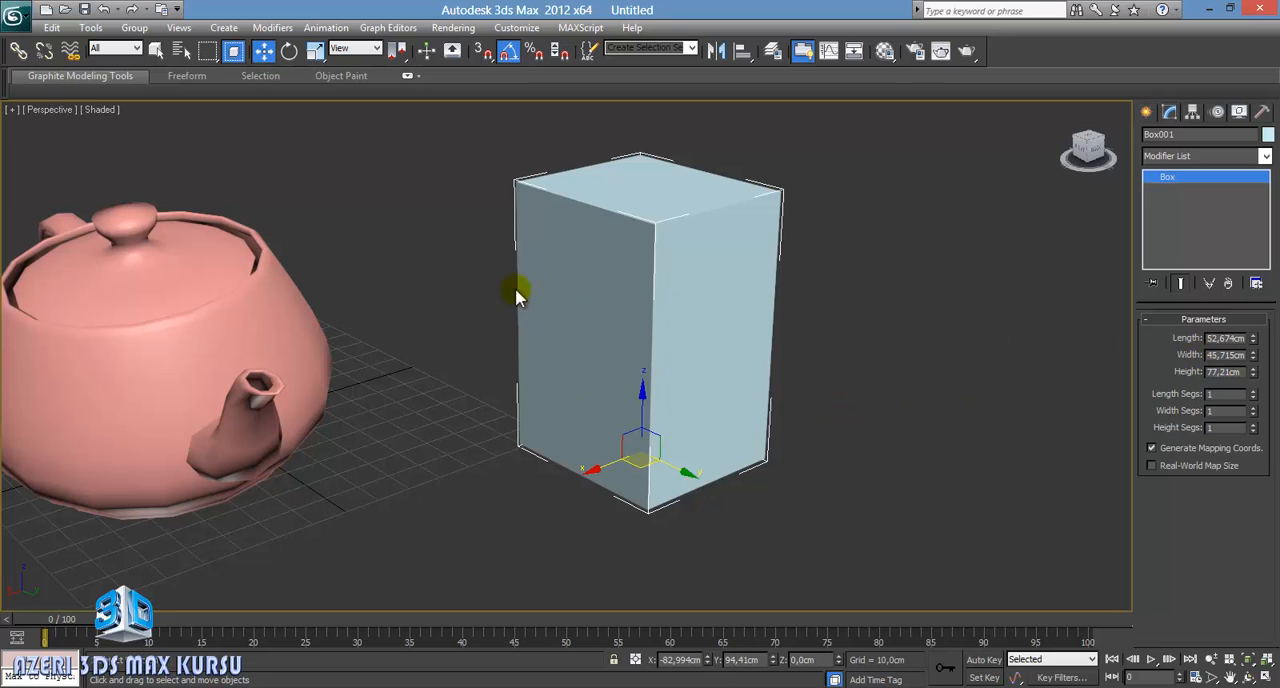
Step: Scale the box uniformly to about 65 percent and alternate the Rotate and Scale tools, ending with Scale active
left_click(316, 52)
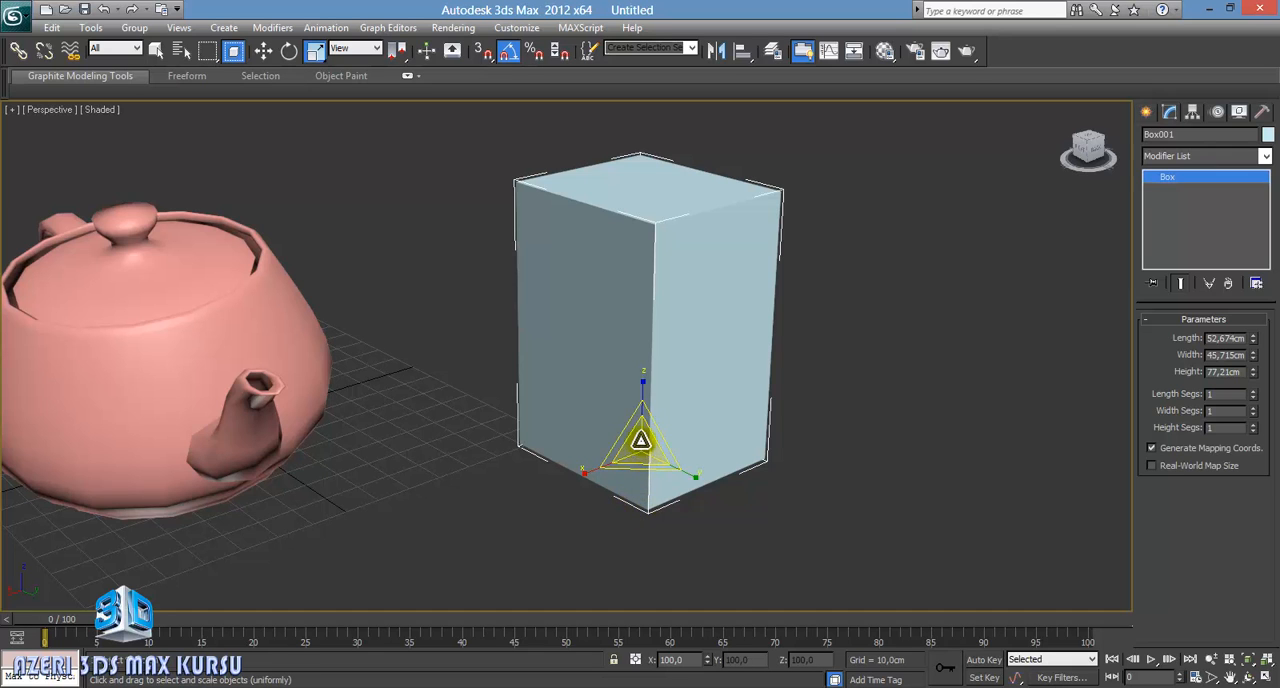
left_click_drag(641, 440, 597, 449)
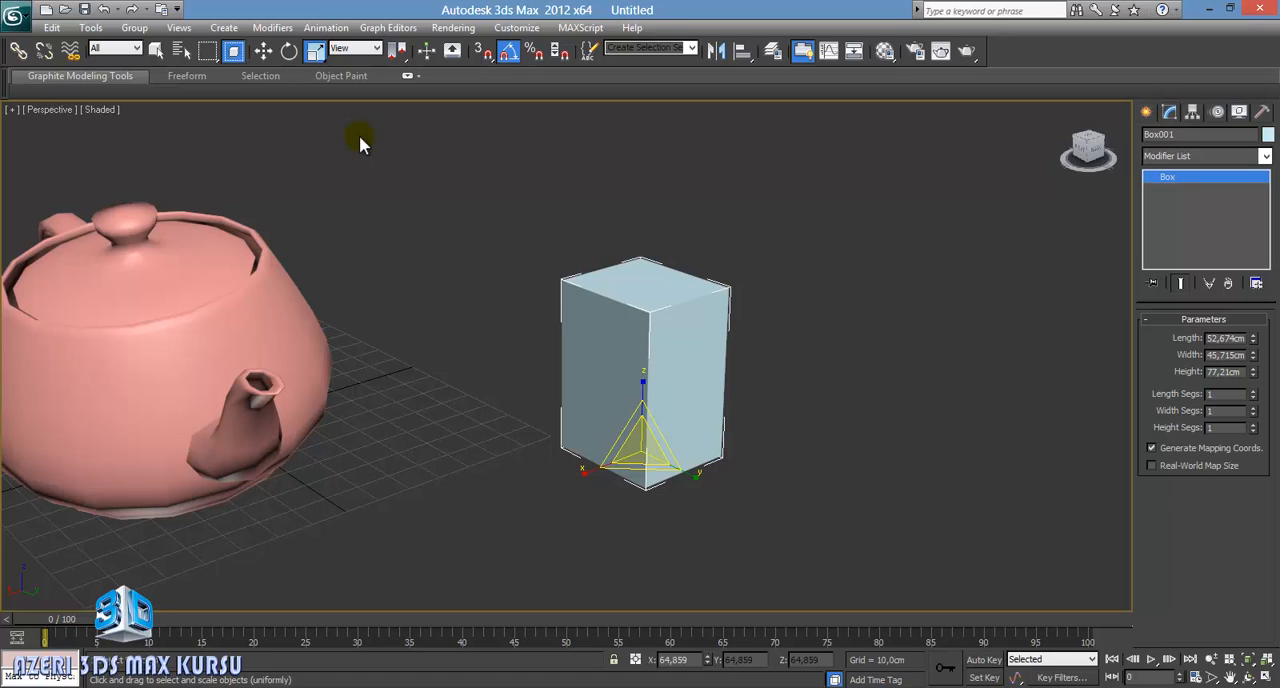
key("r")
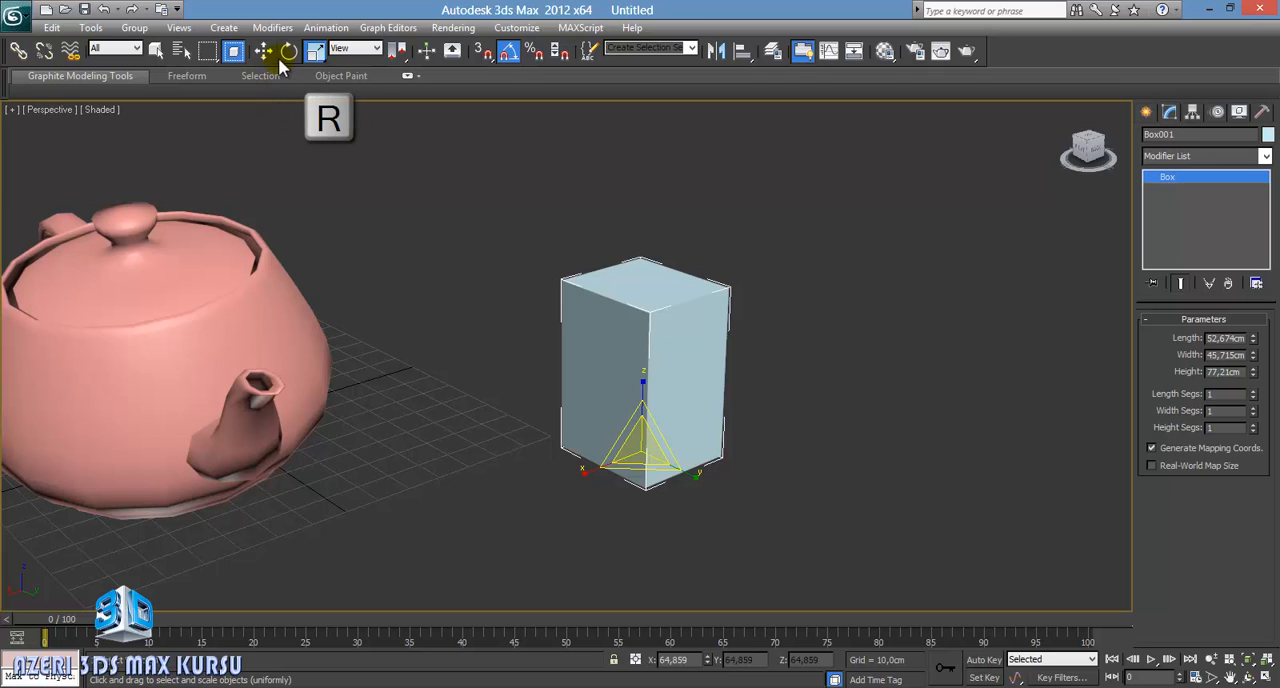
key("e")
key("r")
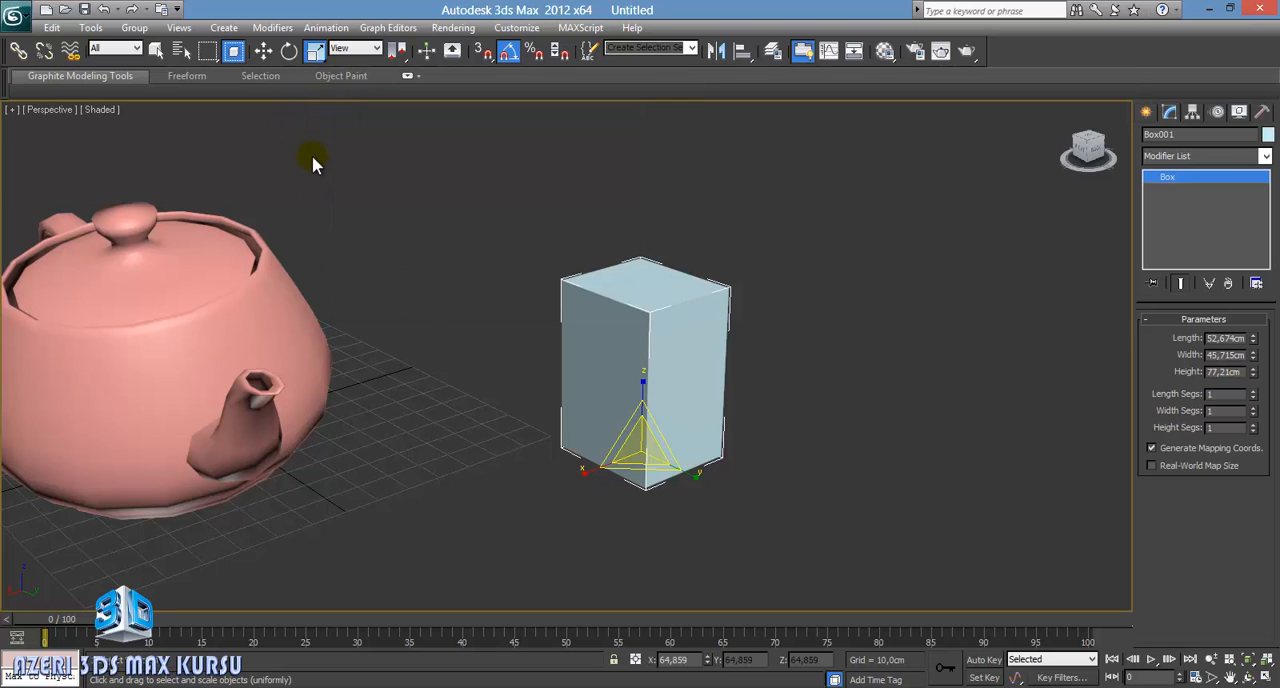
Step: Switch the viewport to the Top view showing both the box and the teapot, and activate the Move tool
key("t")
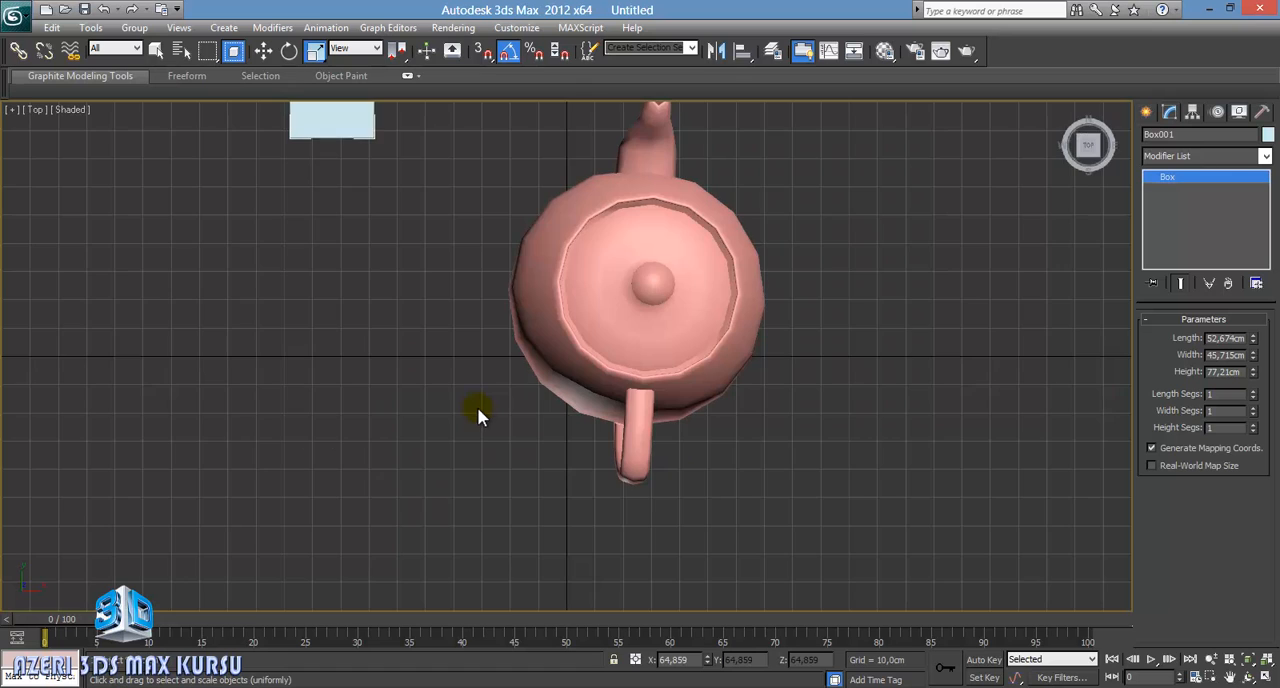
key("z")
scroll(566, 380, "down", 3)
left_click(264, 52)
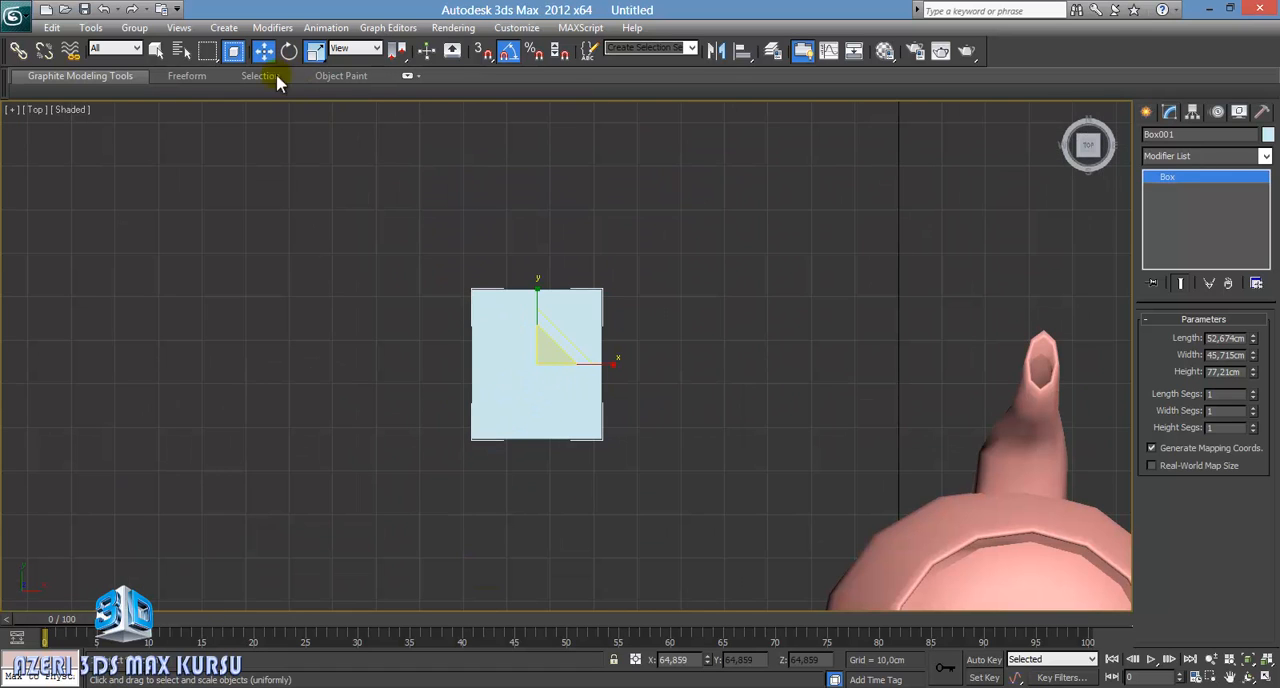
scroll(376, 232, "down", 1)
scroll(376, 232, "down", 2)
middle_click_drag(343, 280, 317, 154)
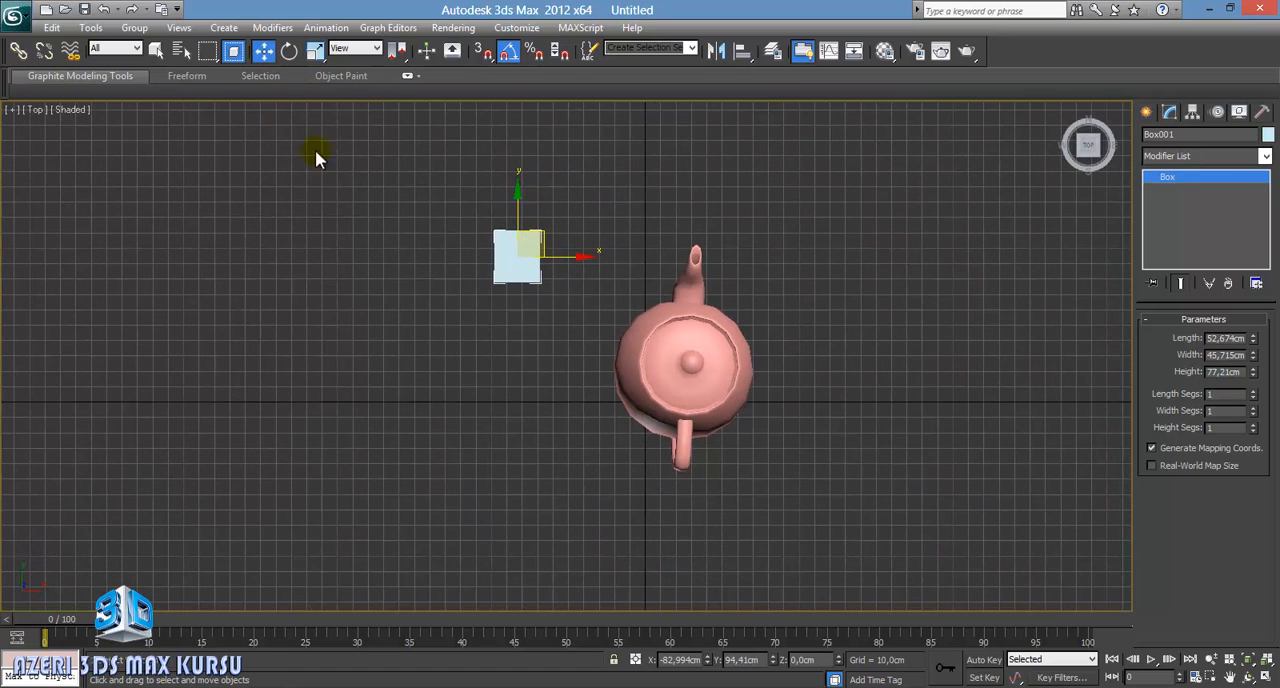
Step: Examine the available selection region shapes and keep the Rectangular Selection Region
left_click(213, 56)
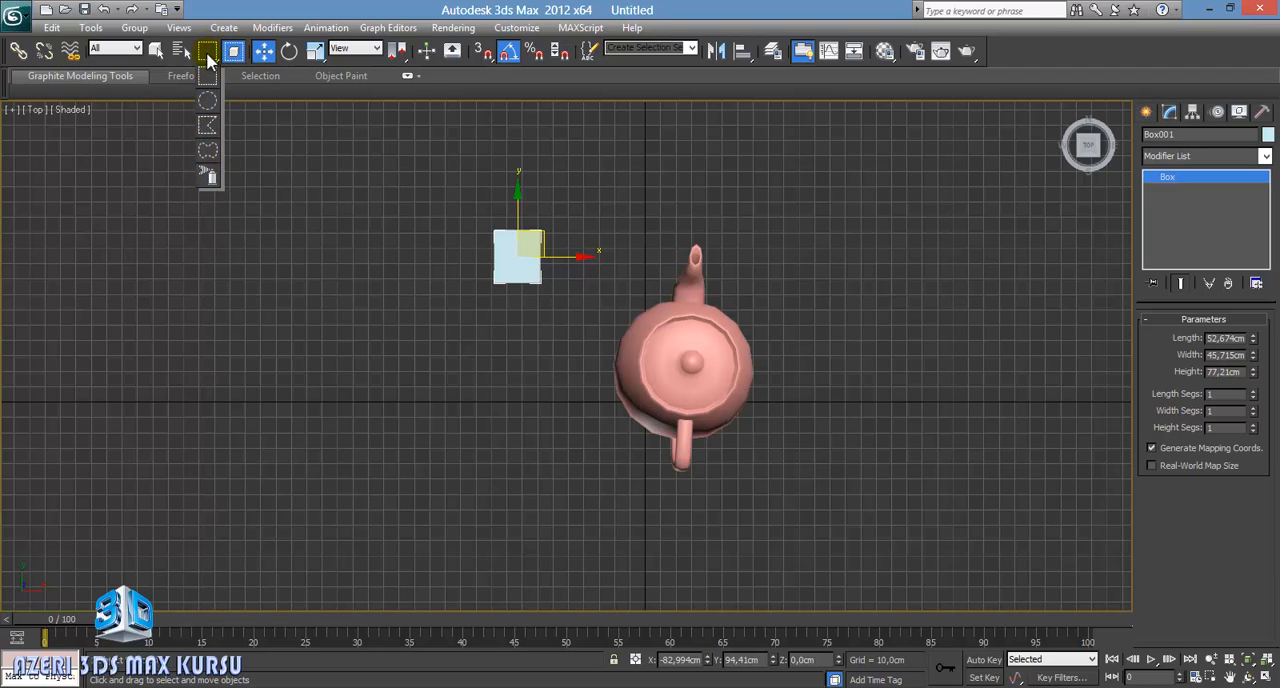
left_click(211, 54)
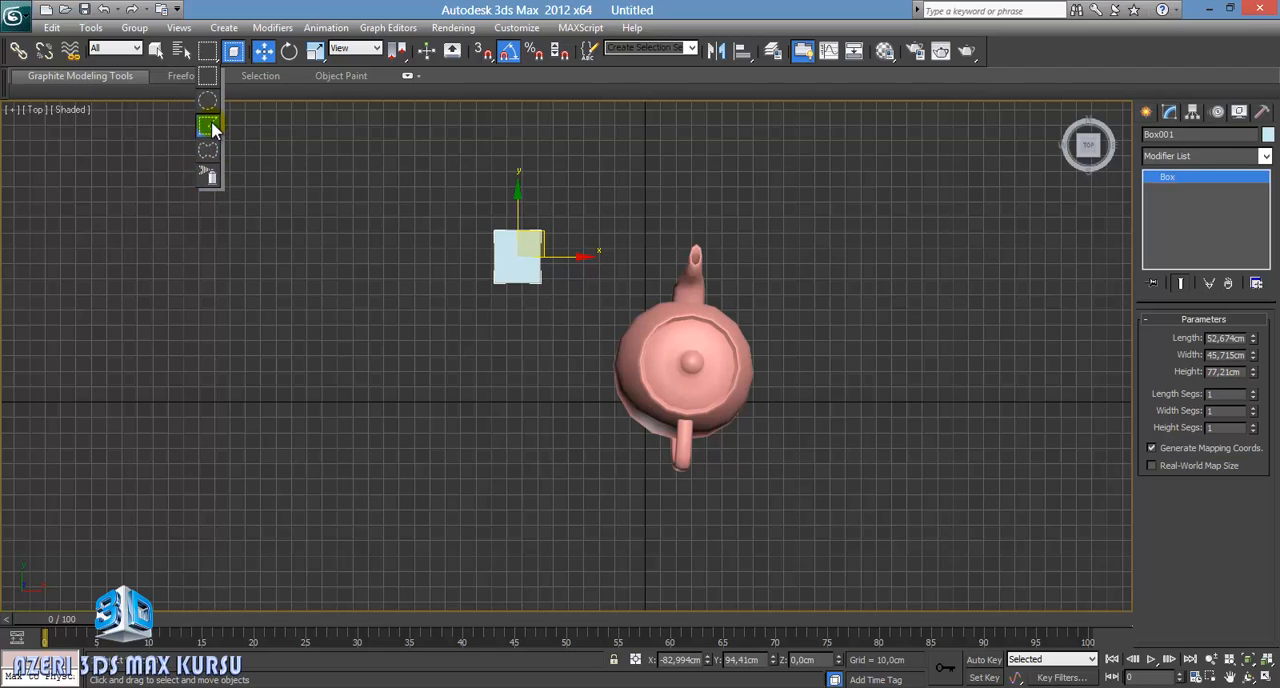
left_click(212, 180)
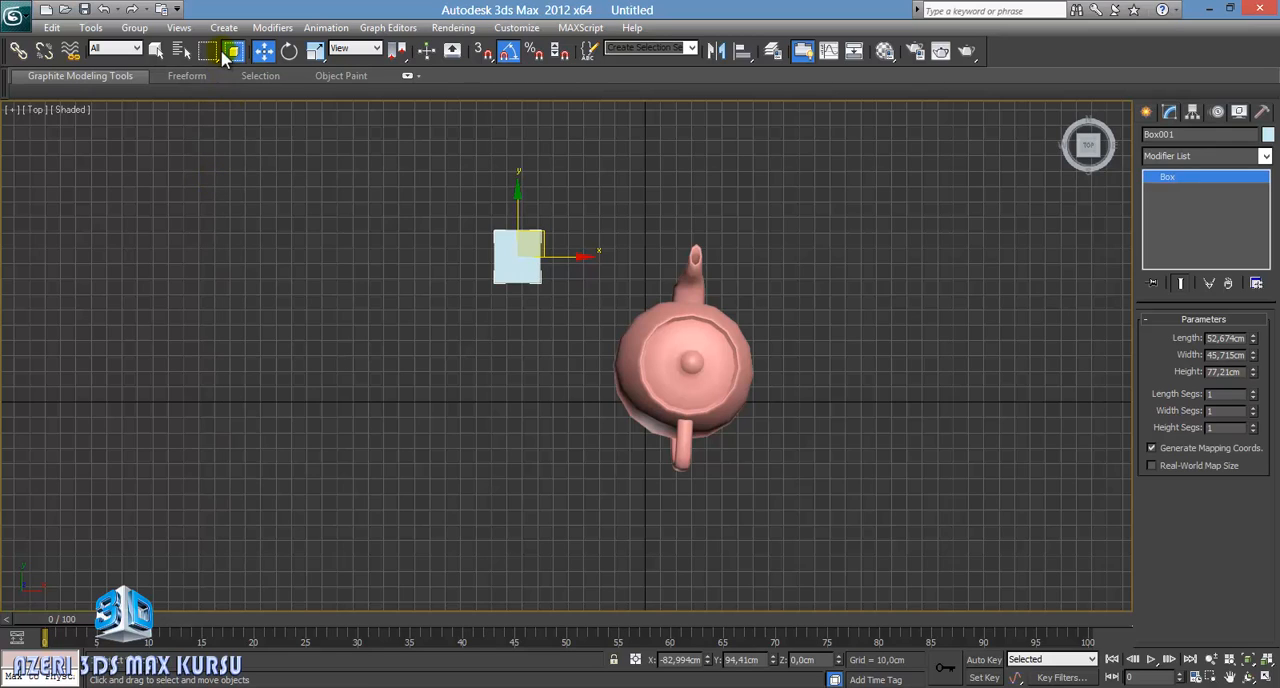
left_click_drag(211, 52, 209, 86)
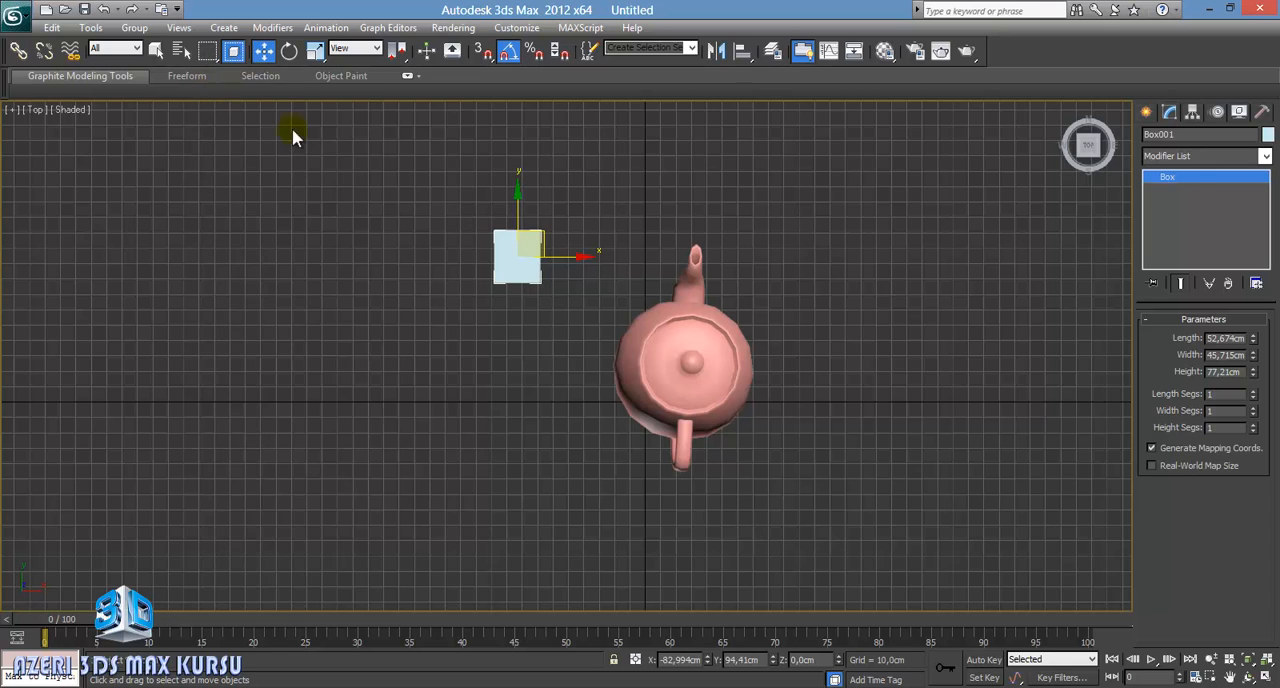
Step: Create a sphere in front of the box and a second, smaller teapot behind the first one in the Top view
middle_click_drag(560, 292, 465, 298)
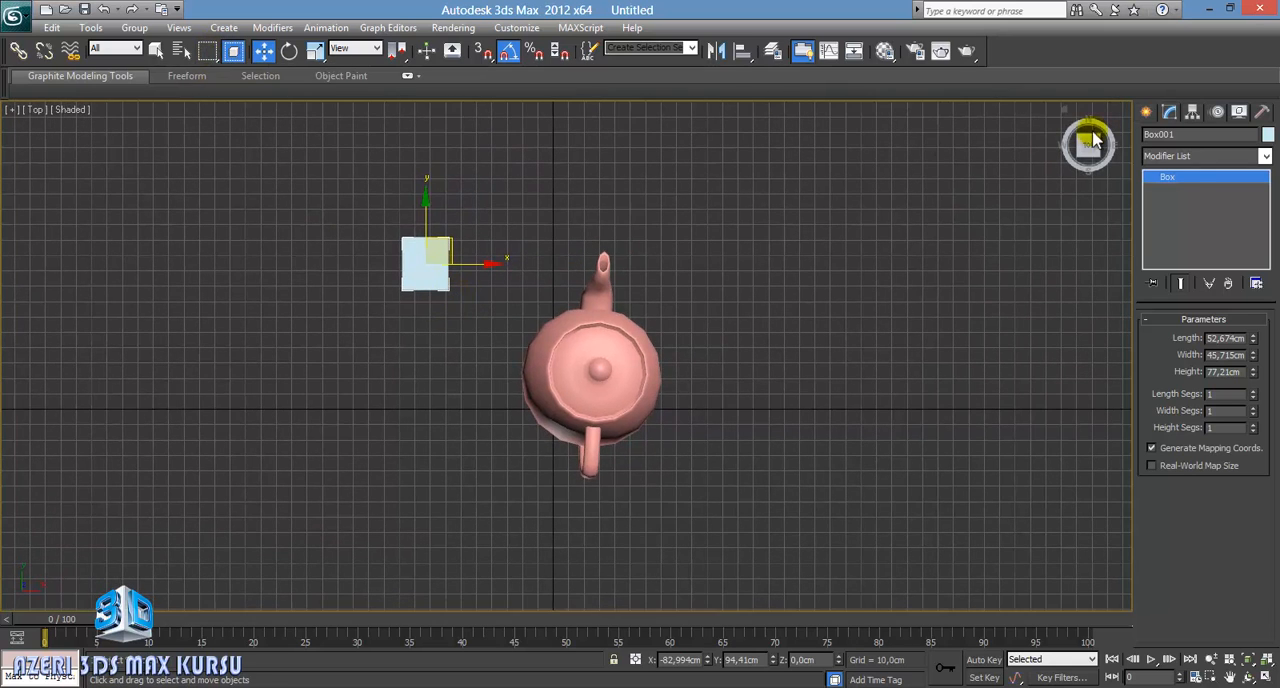
left_click(1146, 112)
left_click(1174, 230)
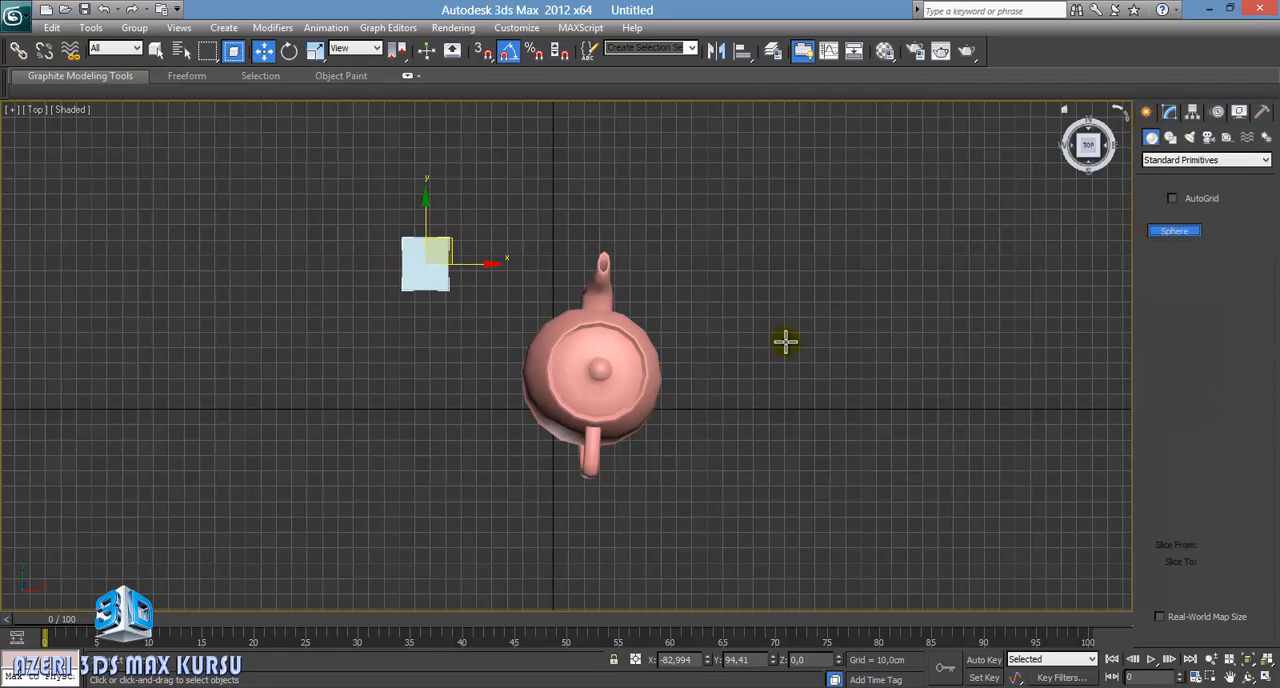
left_click_drag(440, 406, 461, 432)
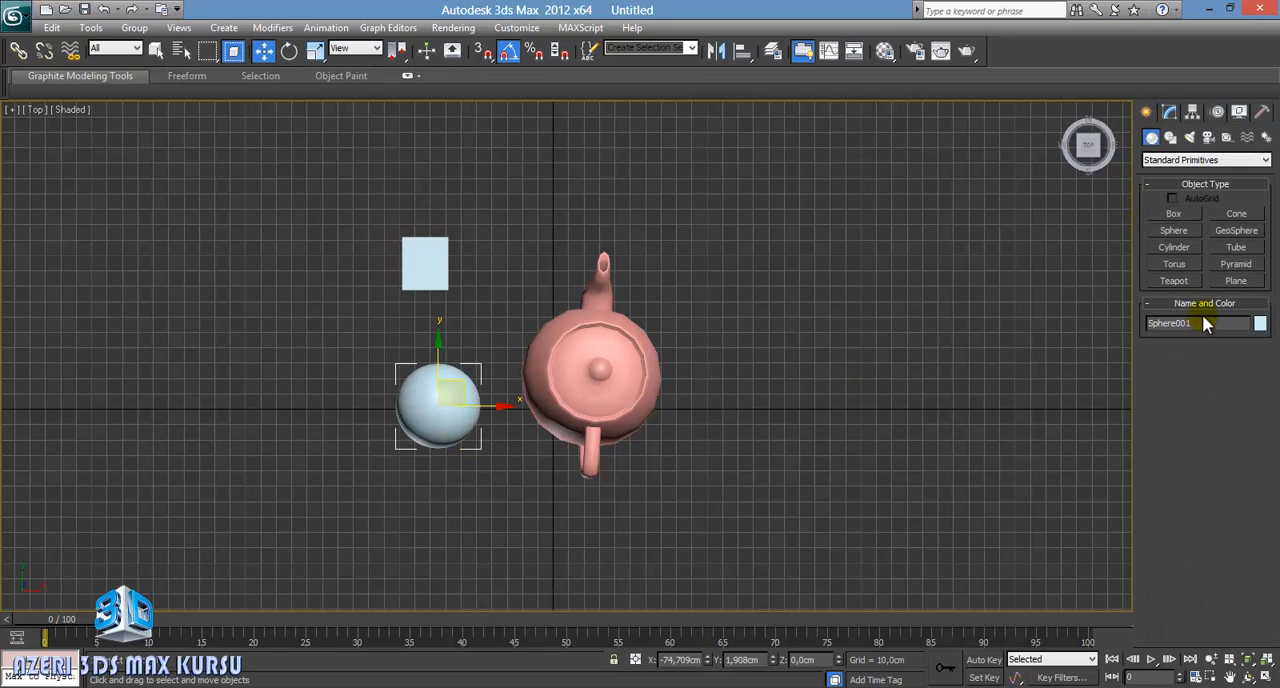
left_click(1178, 279)
left_click_drag(688, 213, 708, 263)
right_click(708, 263)
Step: Create a cylinder between the box and the second teapot, and a tube about 30 cm in radius beside the first teapot
left_click(1186, 248)
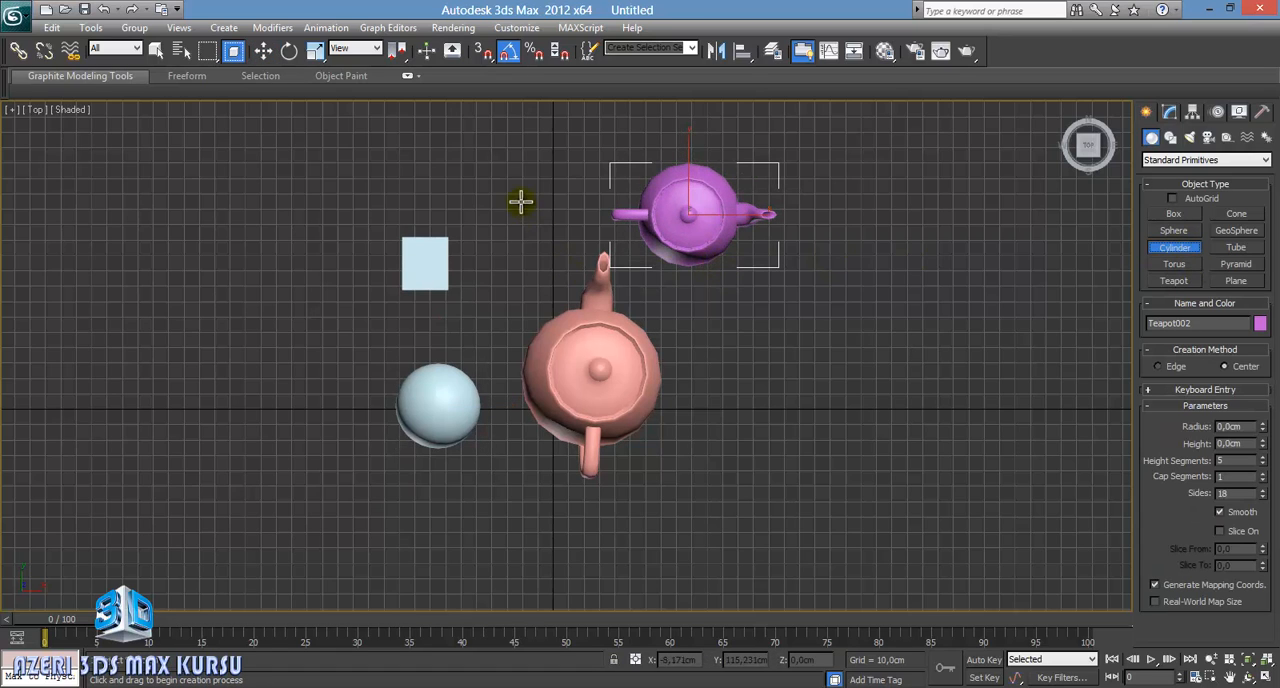
mouse_move(520, 200)
left_mouse_down()
mouse_move(534, 231)
mouse_move(540, 186)
left_mouse_up()
left_click(540, 167)
right_click(540, 167)
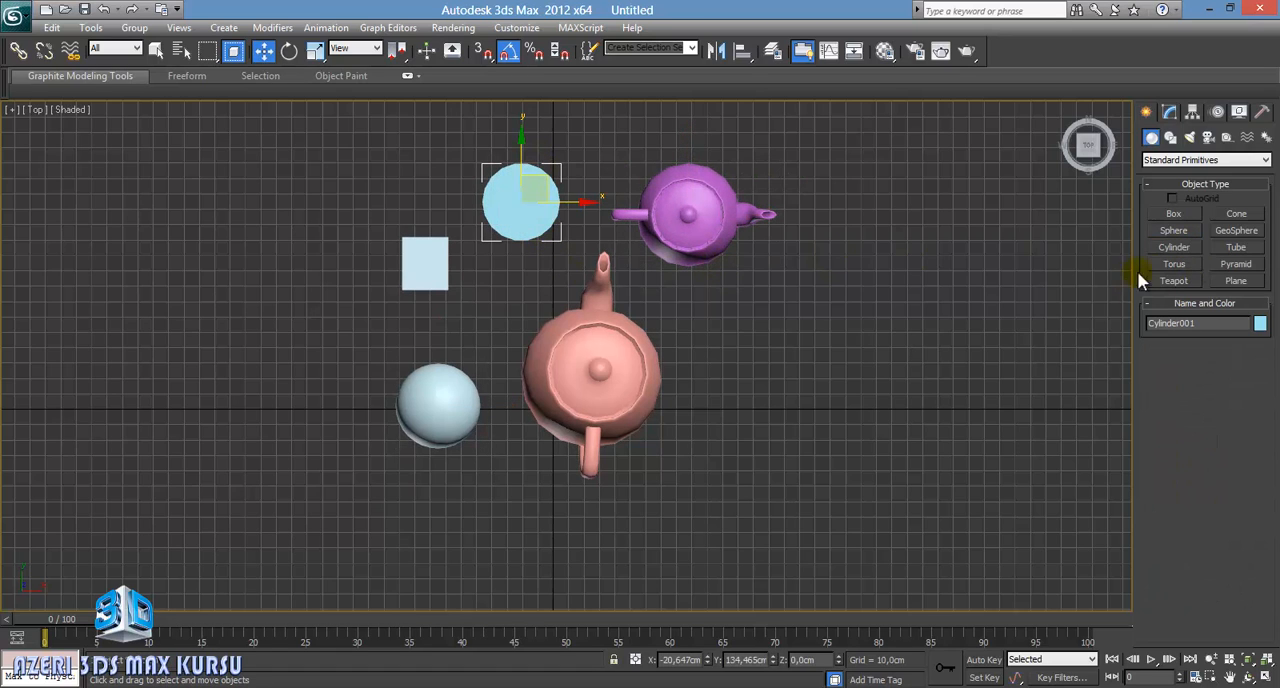
left_click(1226, 250)
left_click_drag(776, 342, 794, 374)
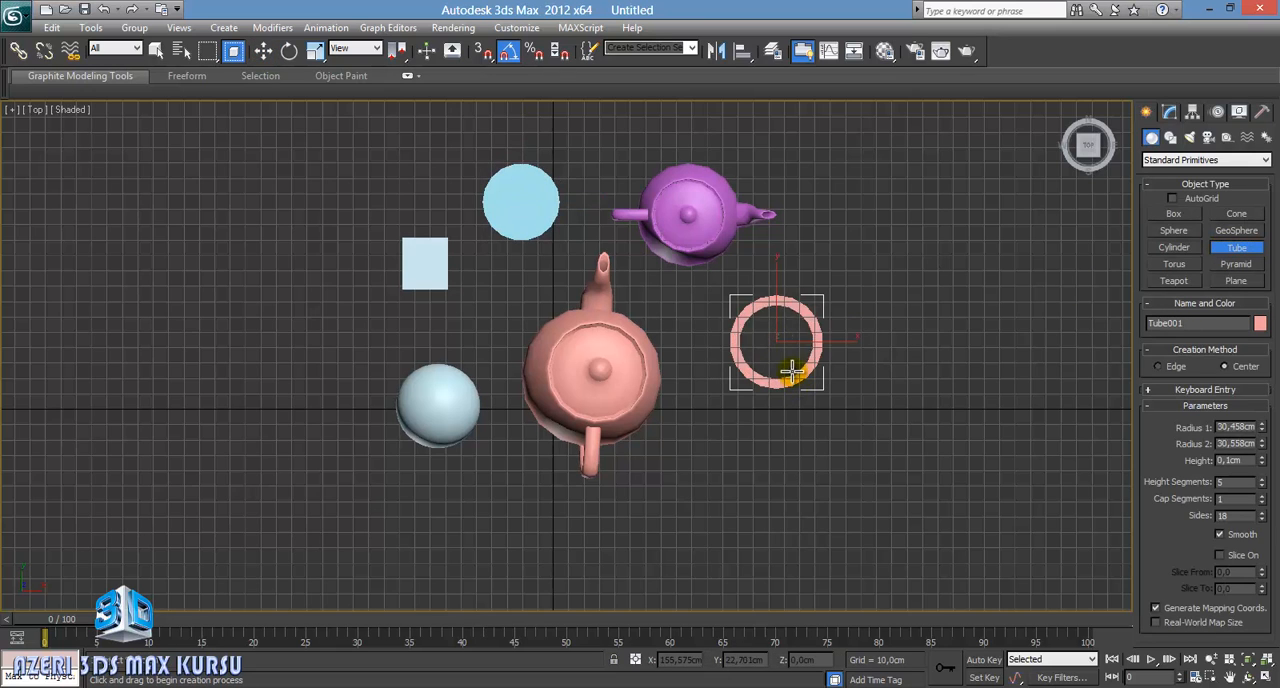
left_click(790, 366)
right_click(811, 207)
middle_click_drag(816, 277, 743, 306)
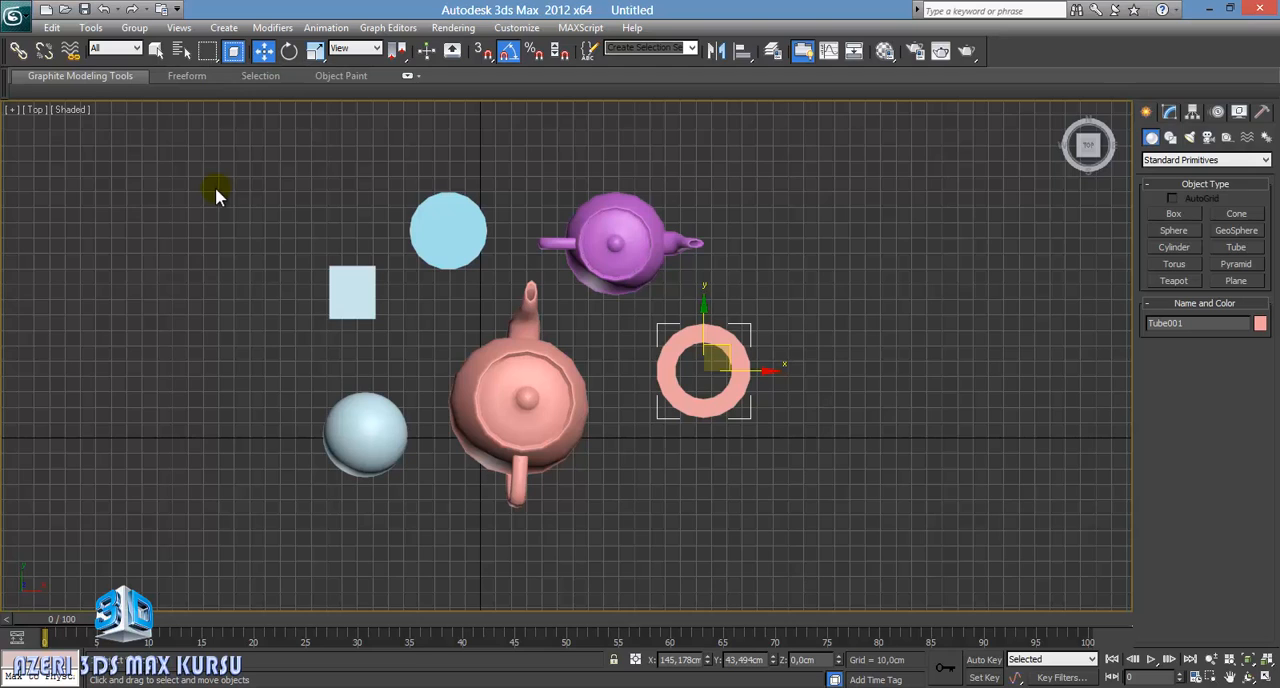
Step: Select all six objects with one rectangular window region, and deselect them
left_click_drag(259, 216, 872, 533)
left_click_drag(872, 533, 872, 533)
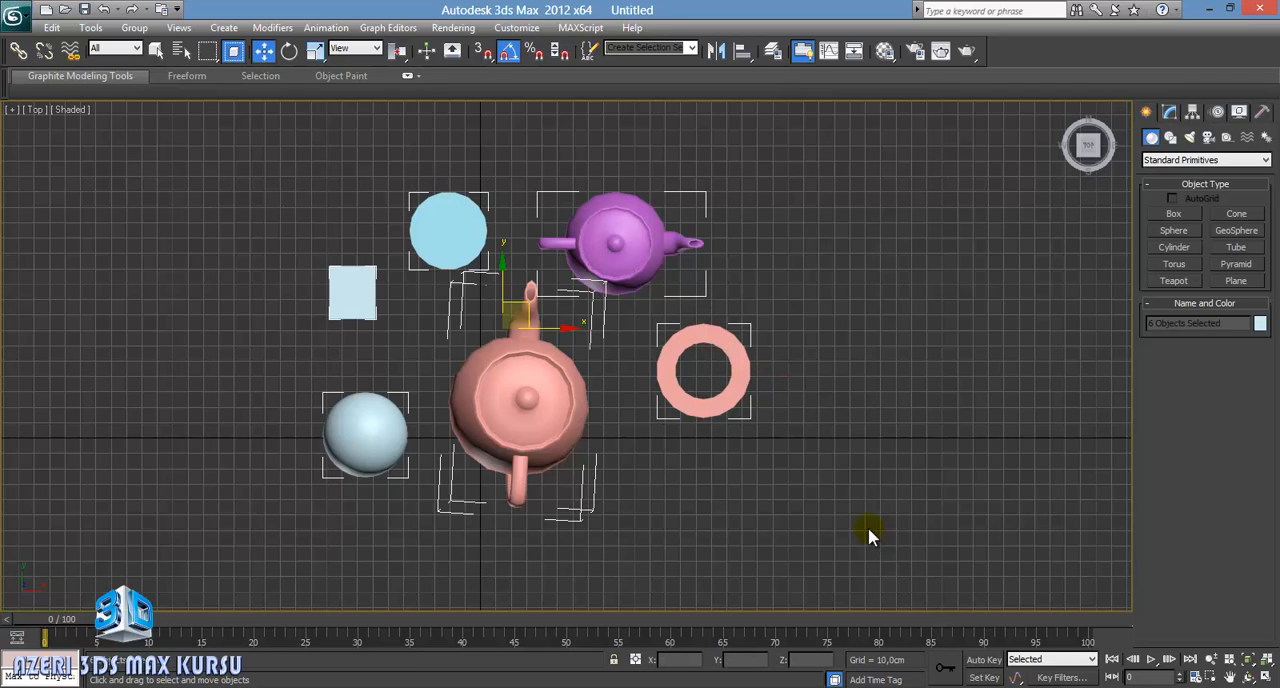
left_click(804, 512)
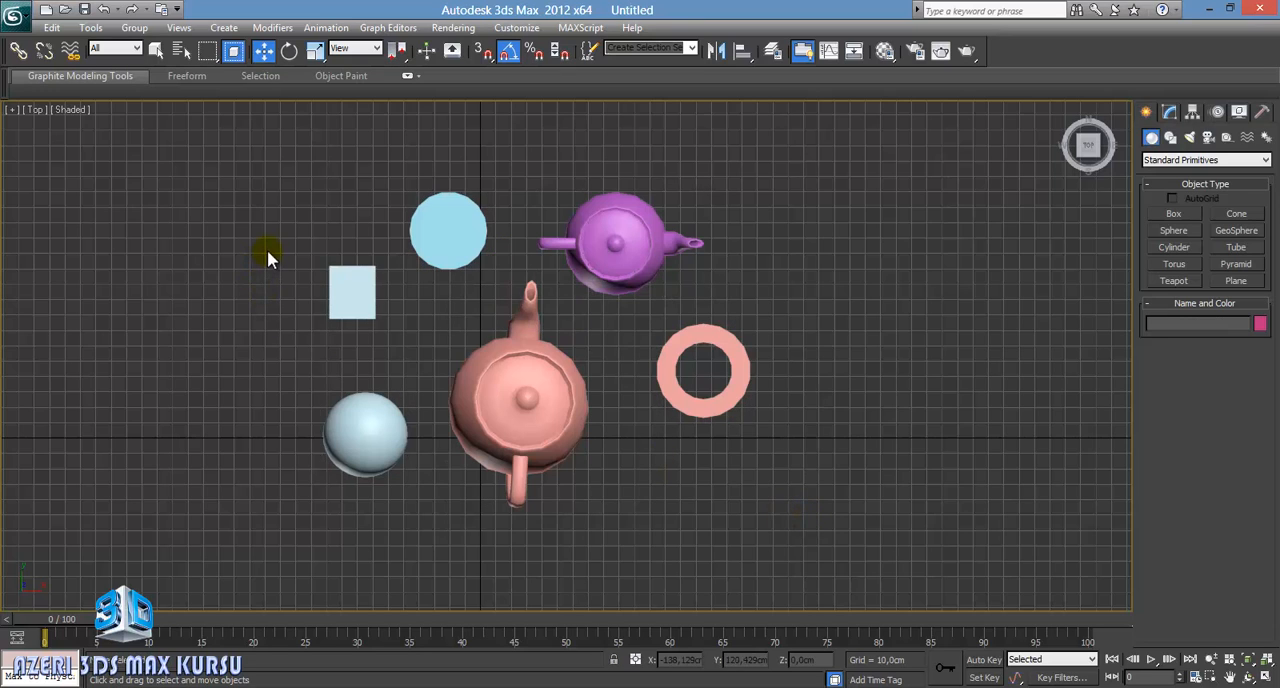
Step: Use rectangular window regions to select the box alone, and the box together with the tube
left_click_drag(252, 226, 797, 396)
left_click_drag(797, 393, 797, 393)
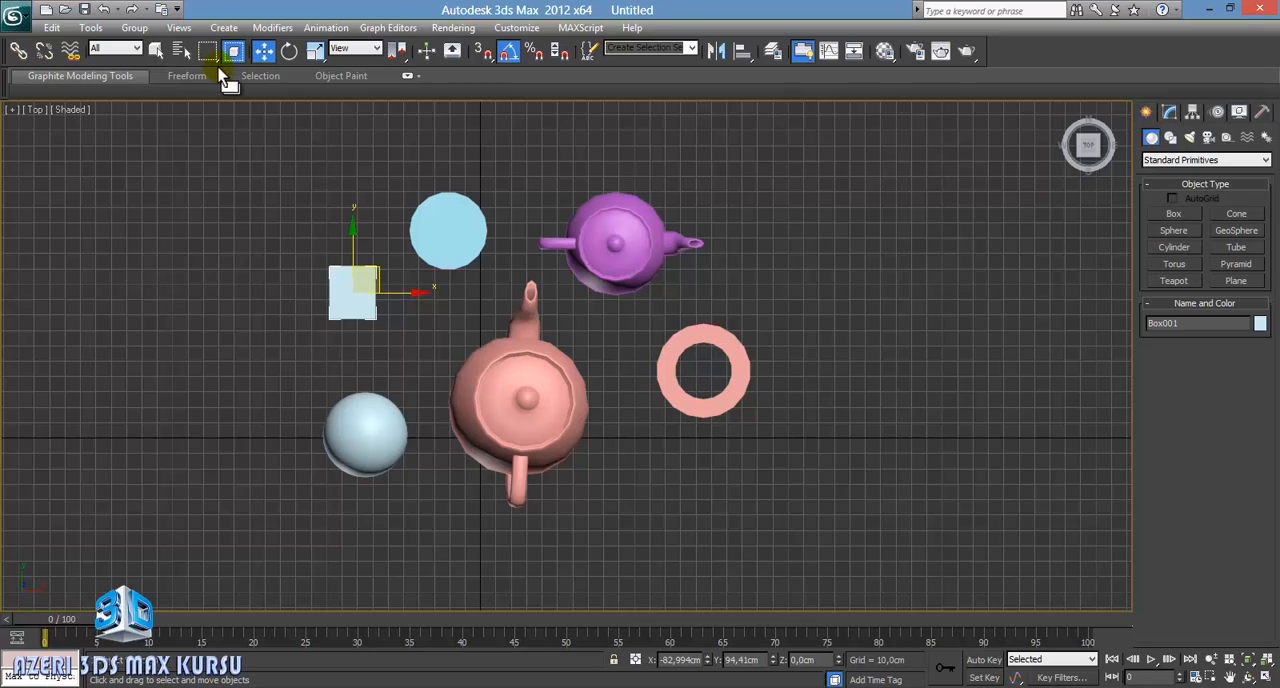
left_click_drag(607, 386, 776, 428)
left_click_drag(776, 428, 775, 430)
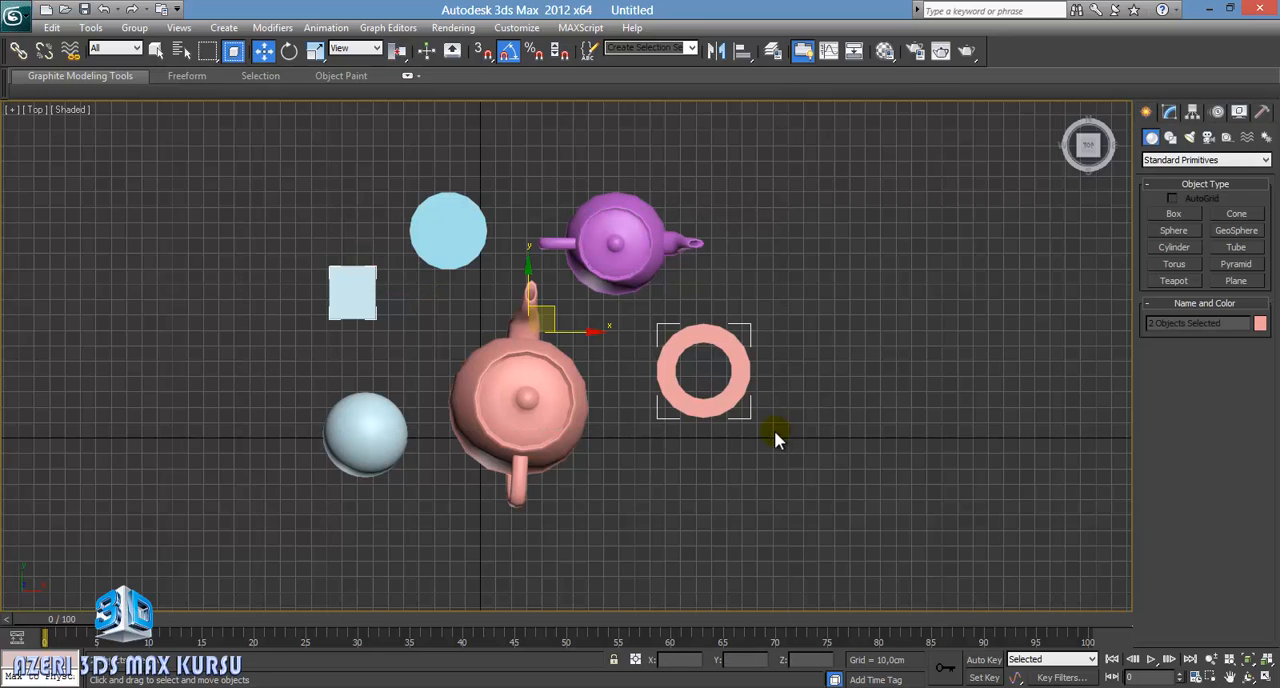
left_click_drag(285, 247, 816, 436)
left_click_drag(816, 434, 816, 434)
Step: Switch region selection to Crossing, select every object except the cylinder with one rectangular region, and deselect them
left_click(236, 58)
left_click_drag(294, 278, 858, 401)
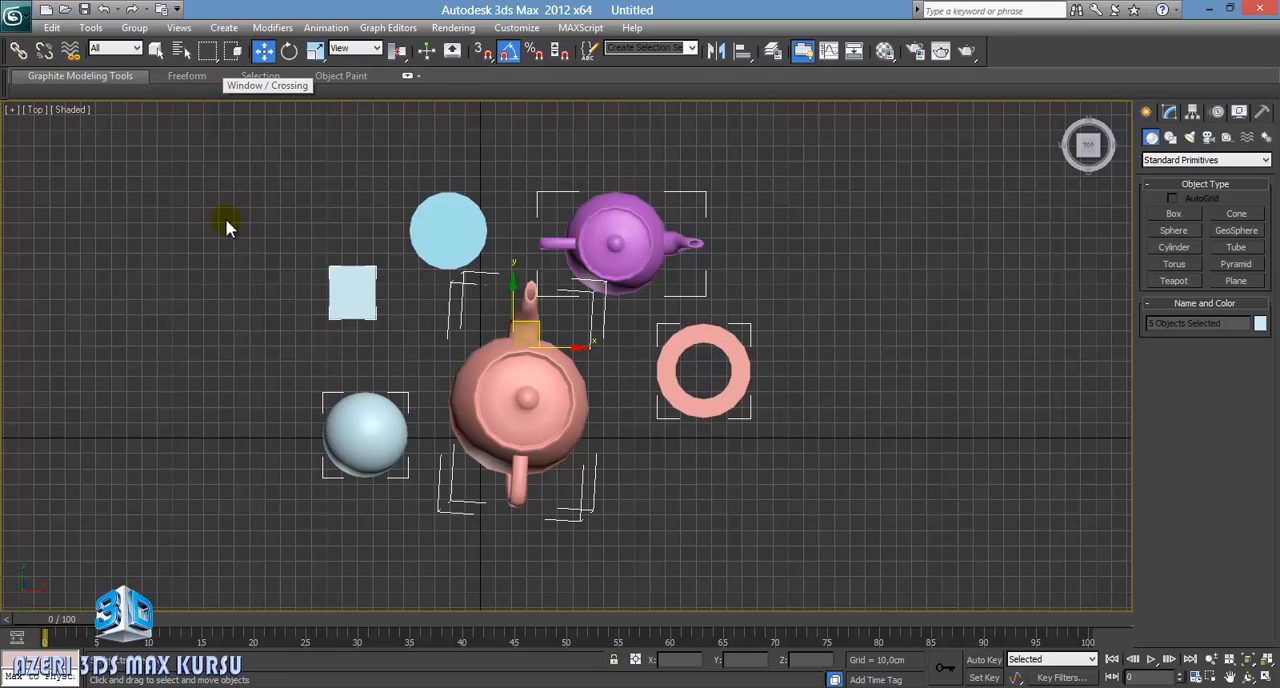
left_click(486, 313)
Step: Select the large teapot and the purple teapot in turn with small crossing regions that only touch part of each
scroll(569, 311, "up", 3)
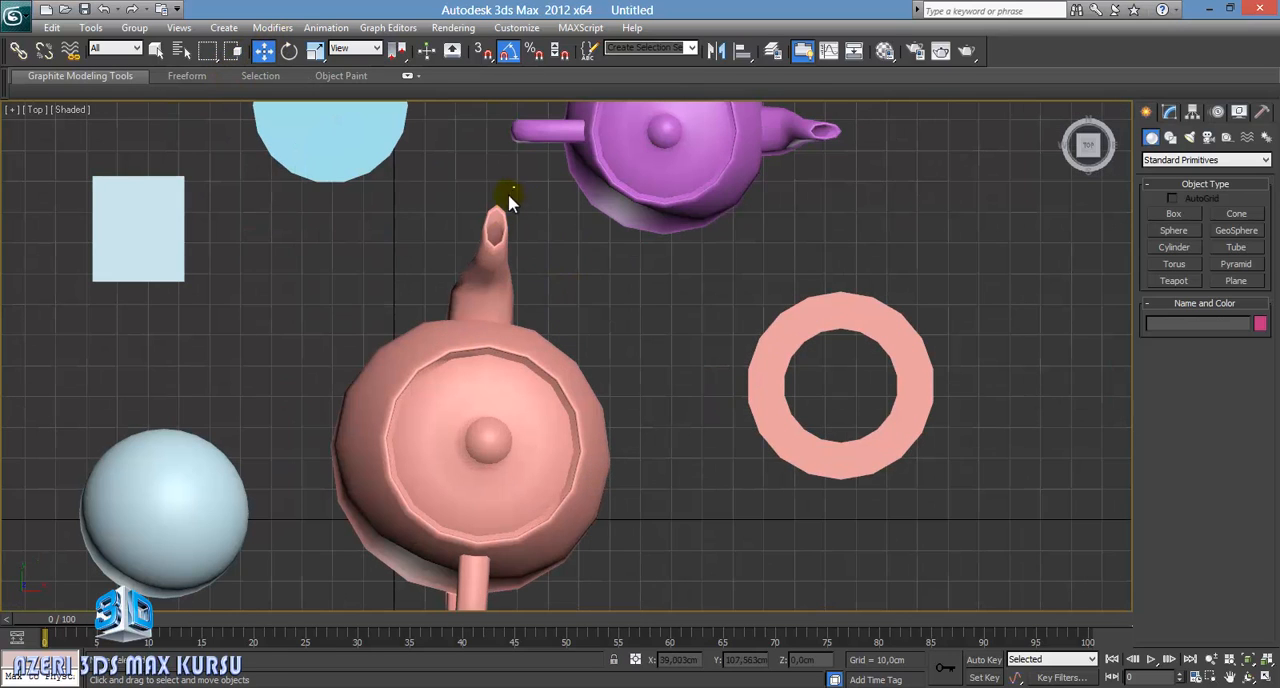
left_click_drag(514, 188, 473, 224)
left_click_drag(575, 317, 505, 373)
left_click_drag(315, 328, 513, 360)
left_click_drag(551, 313, 516, 352)
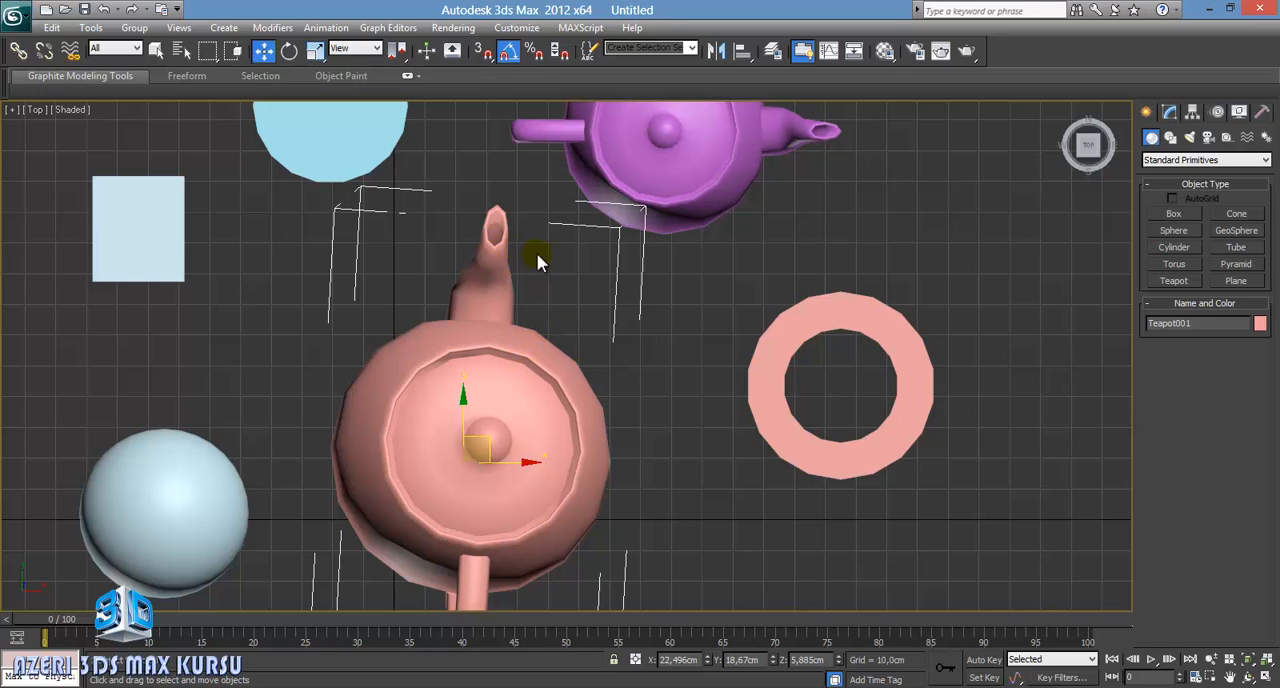
left_click(571, 289)
left_click_drag(691, 255, 656, 219)
middle_click_drag(419, 217, 523, 268)
scroll(523, 270, "down", 2)
middle_click_drag(570, 303, 516, 261)
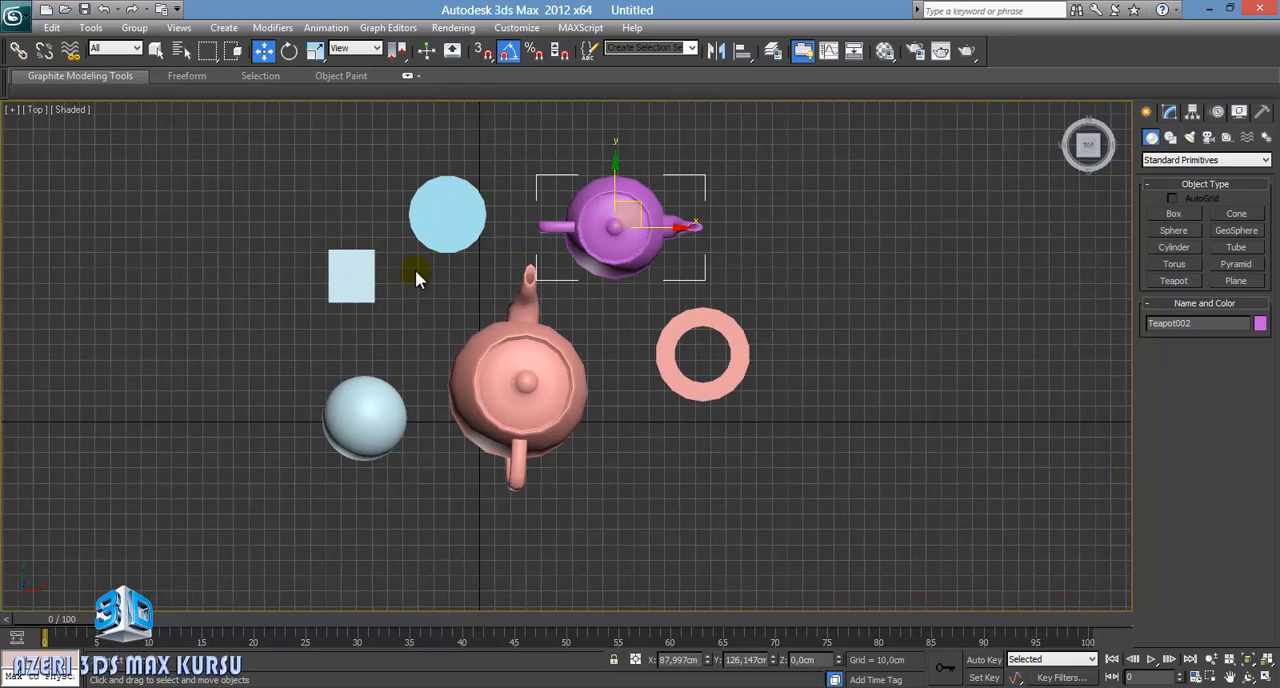
Step: Select the box with rectangular regions drawn over it, comparing the Crossing and Window modes
left_click(362, 298)
left_click_drag(388, 321, 310, 220)
left_click(396, 328)
left_click_drag(396, 328, 312, 297)
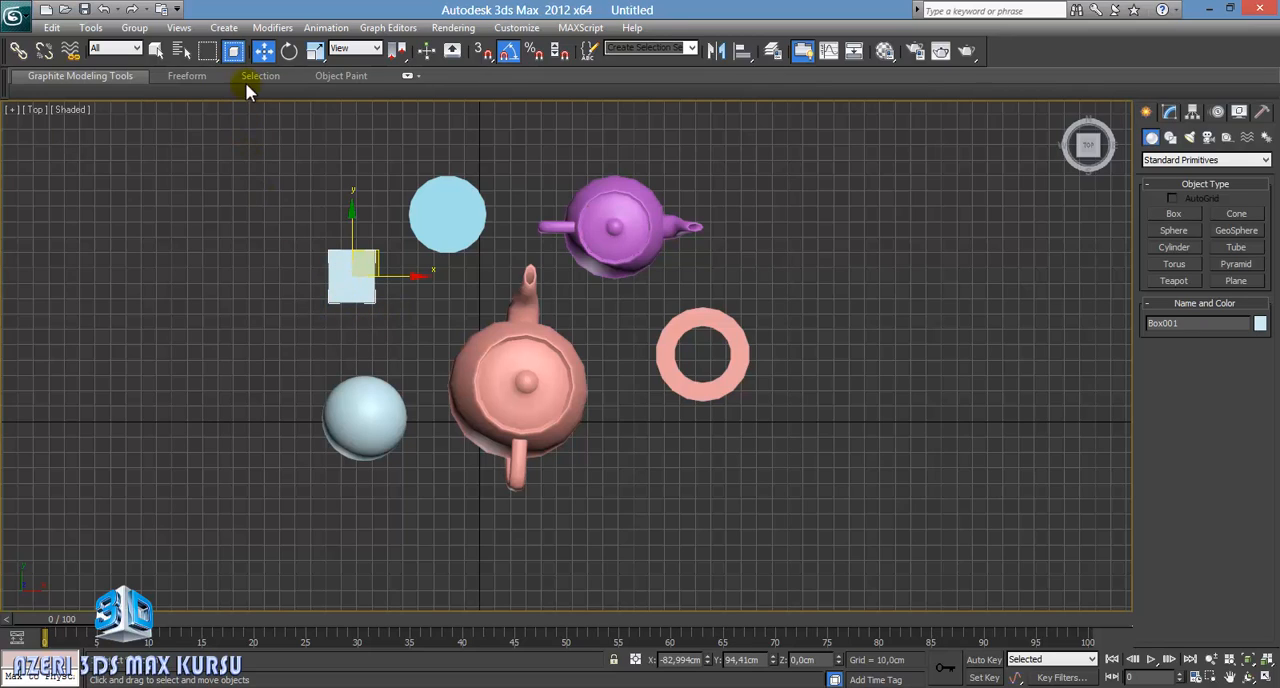
Step: Switch to Crossing mode with a circular selection region and select the cylinder and both teapots with one circle
left_click(235, 51)
left_click_drag(209, 55, 209, 113)
left_click_drag(492, 280, 581, 380)
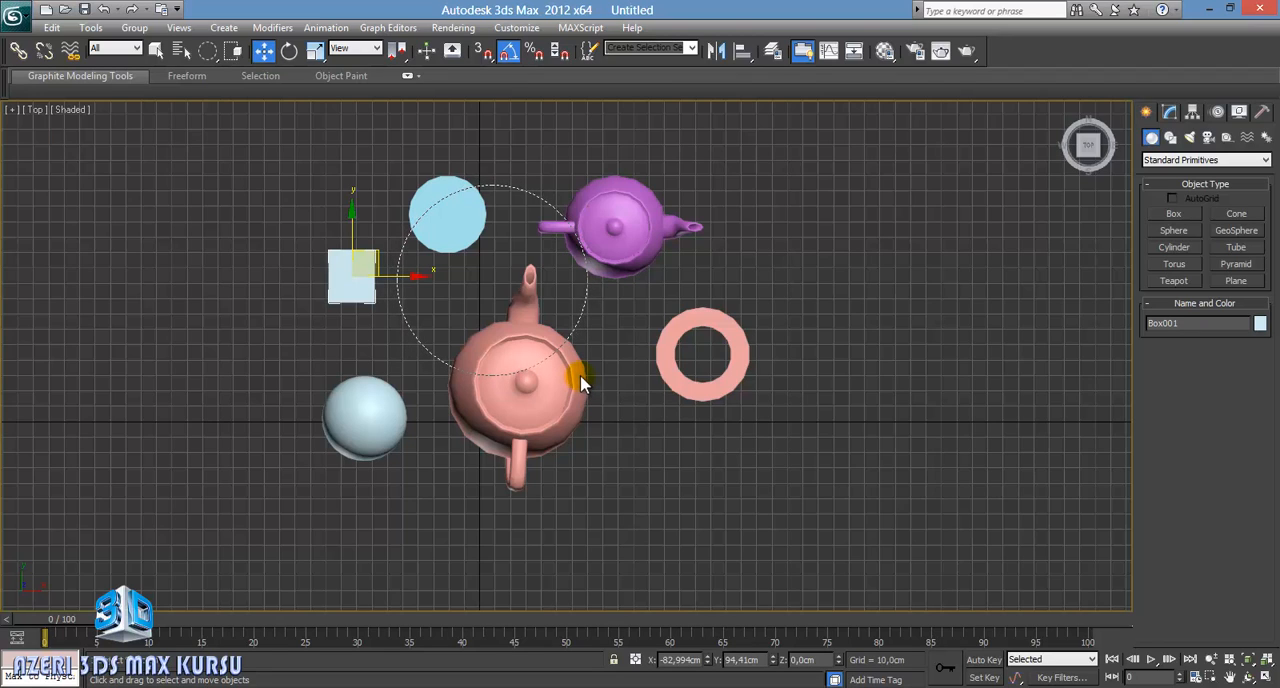
left_click_drag(583, 384, 575, 377)
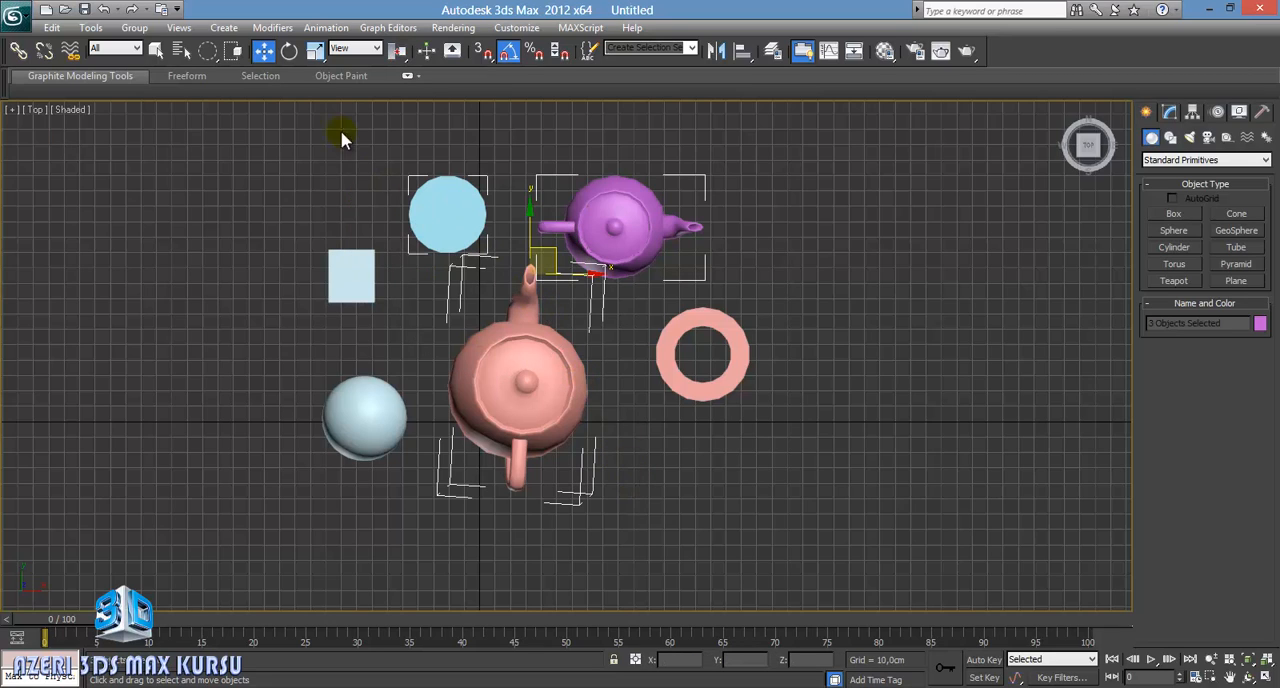
Step: Restore the rectangular selection region and Window mode, and deselect all objects
left_click_drag(208, 50, 209, 51)
left_click(266, 180)
middle_click_drag(656, 447, 663, 496)
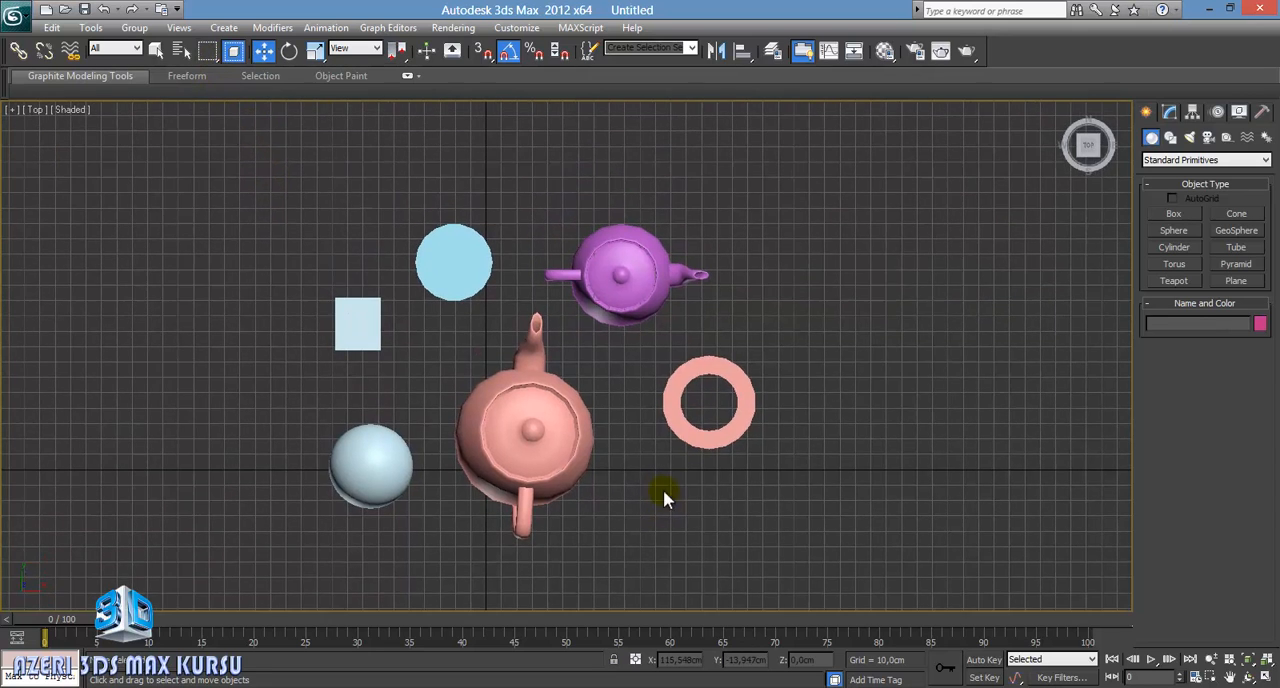
Step: Bring up Select From Scene and include geometry, shapes and cameras in the object list
left_click(179, 57)
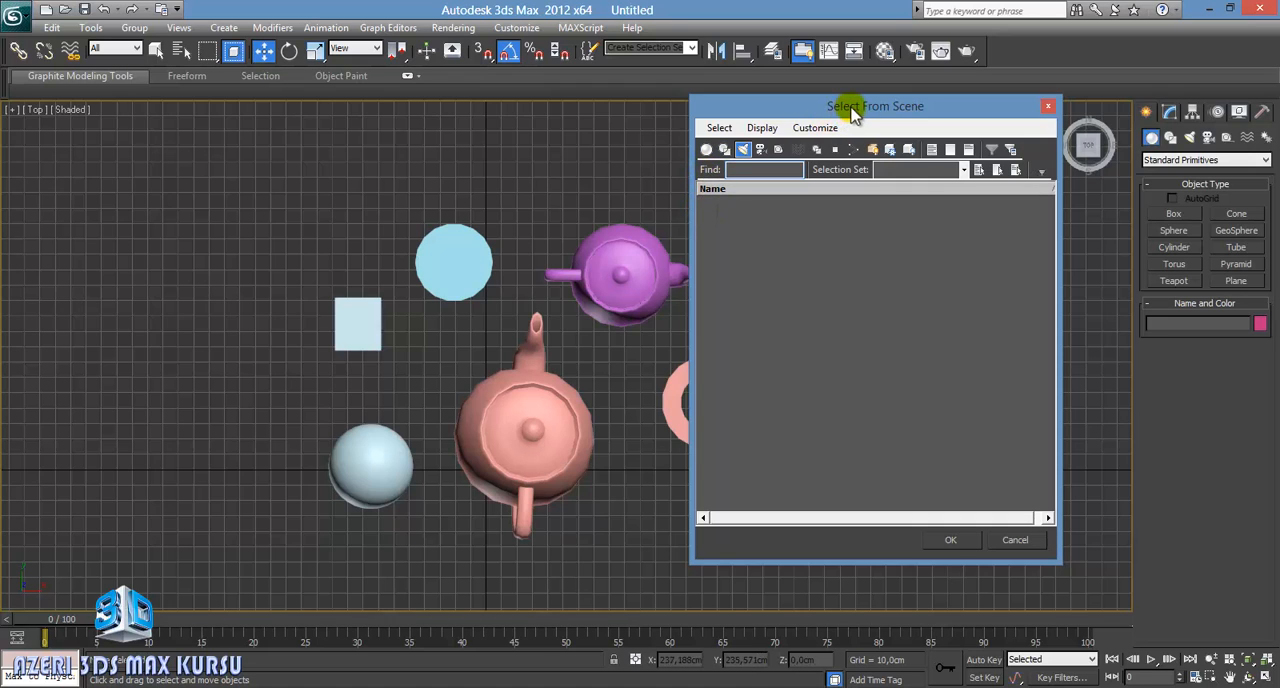
left_click_drag(846, 106, 834, 142)
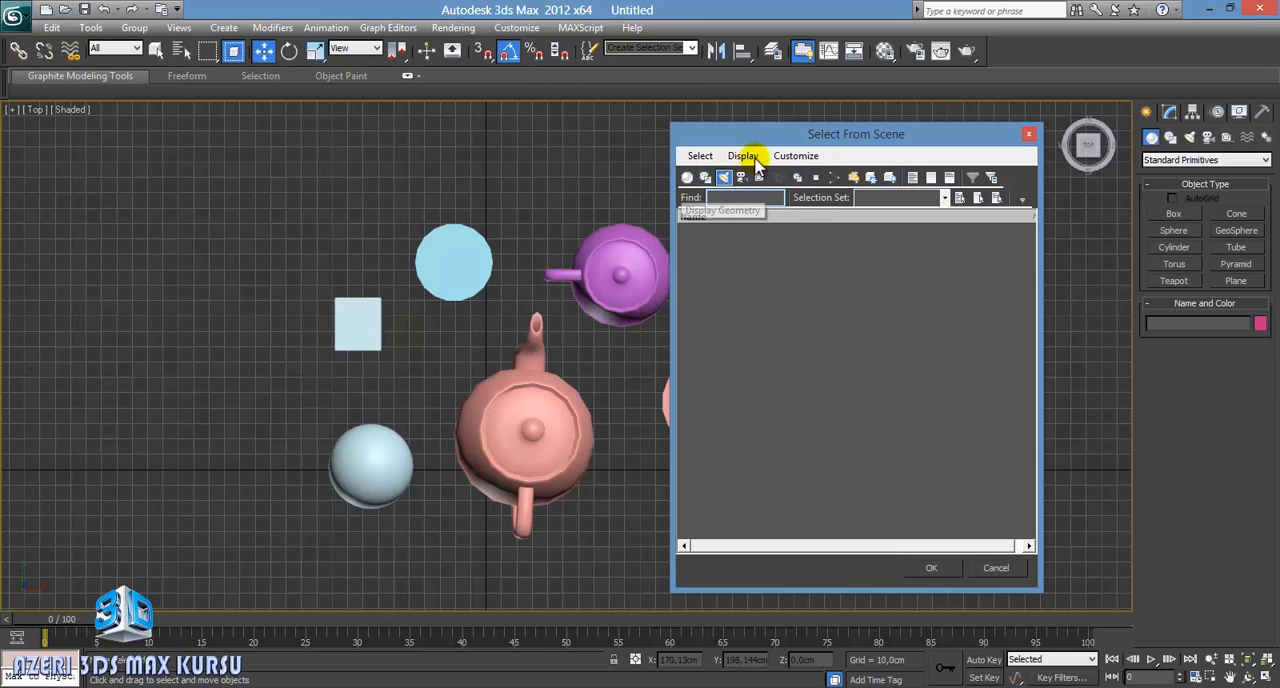
left_click_drag(778, 143, 830, 134)
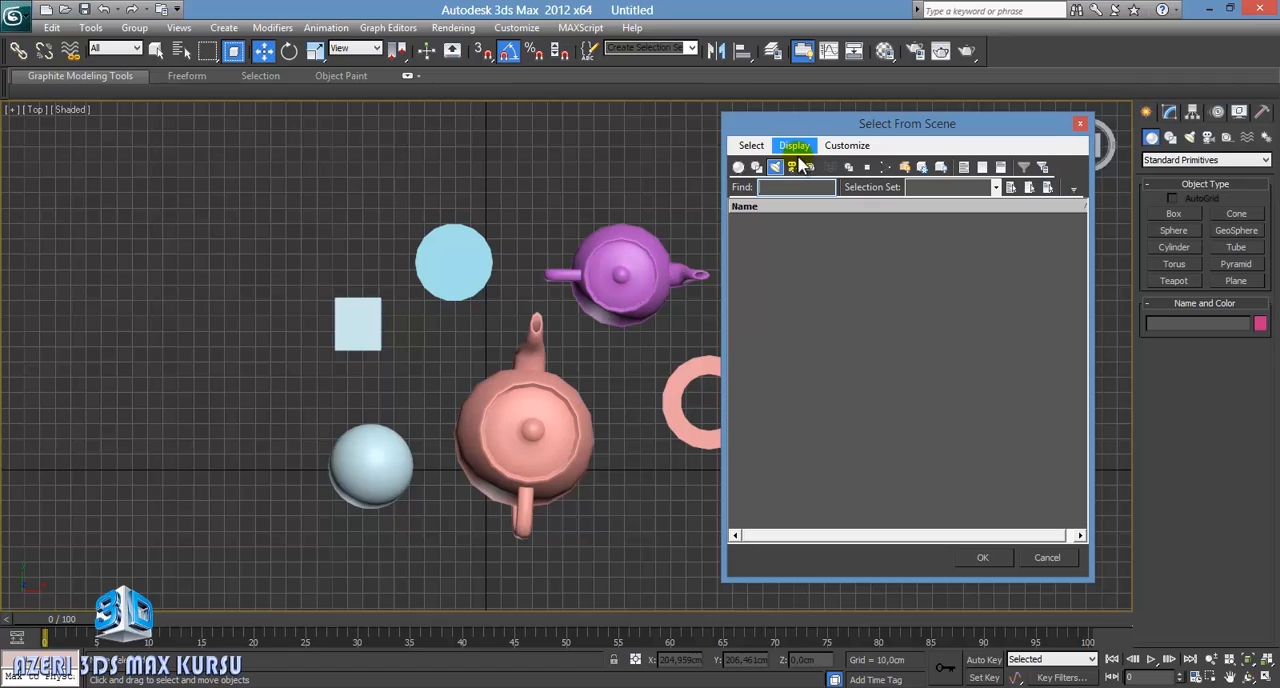
left_click(738, 168)
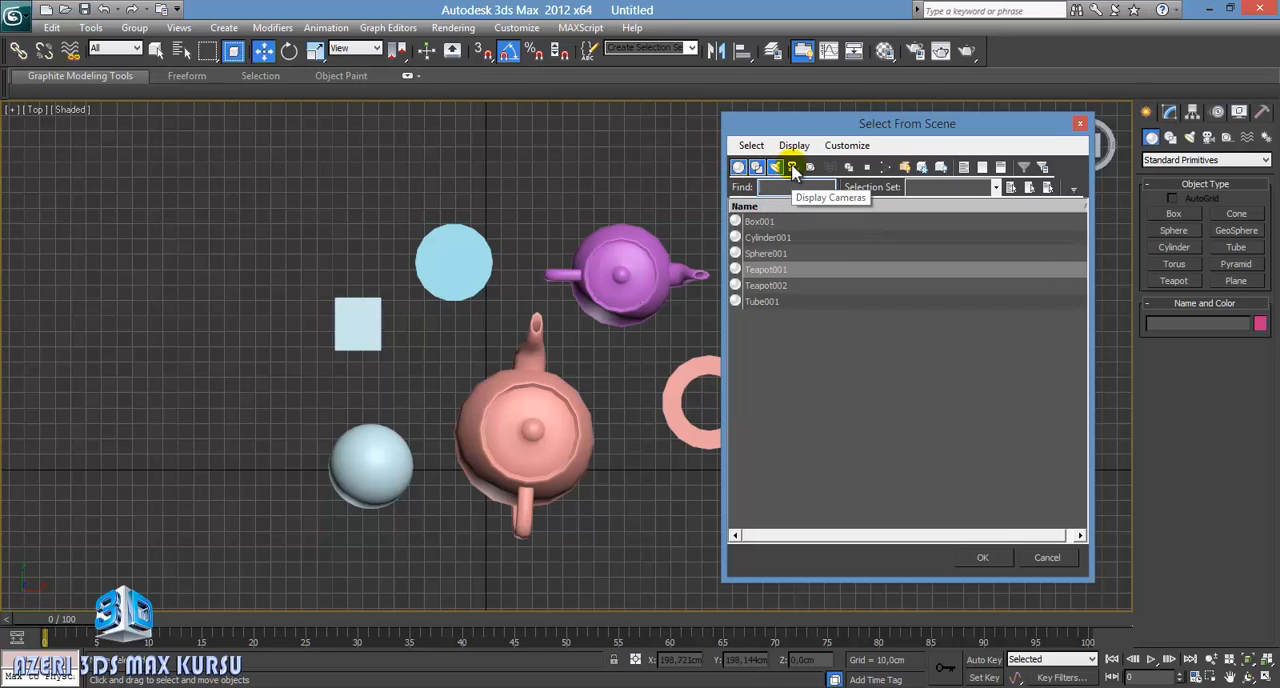
left_click(792, 167)
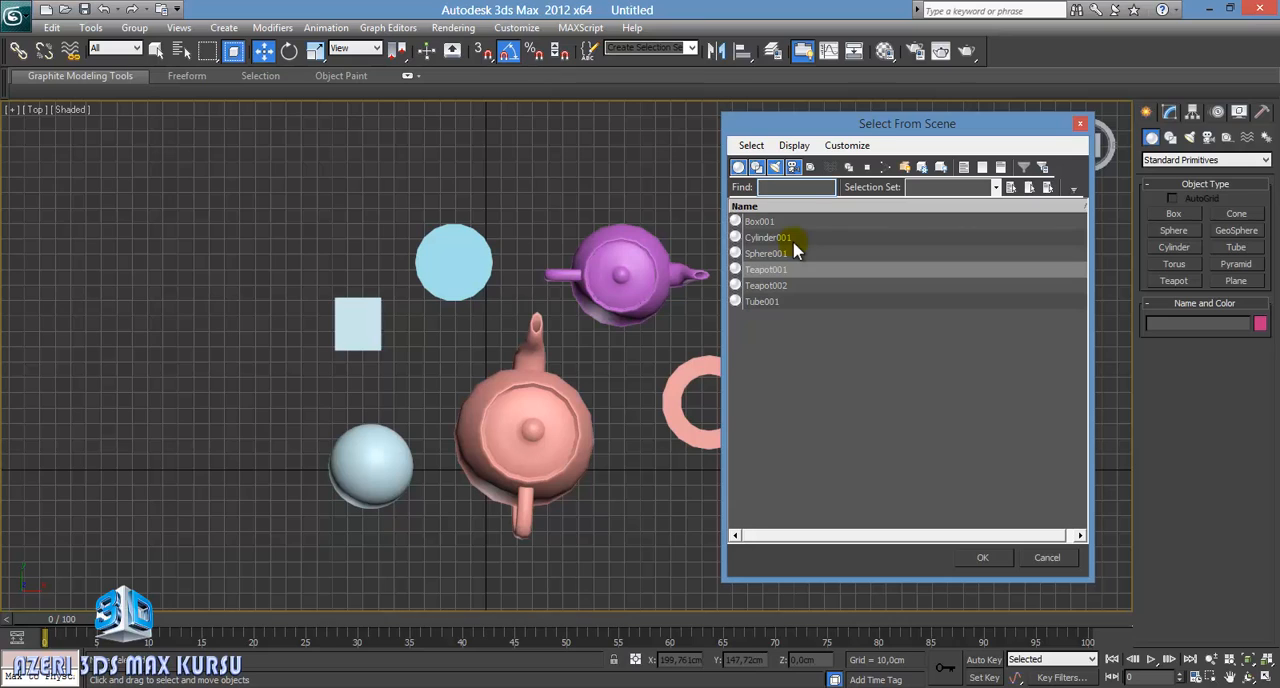
left_click_drag(820, 123, 878, 113)
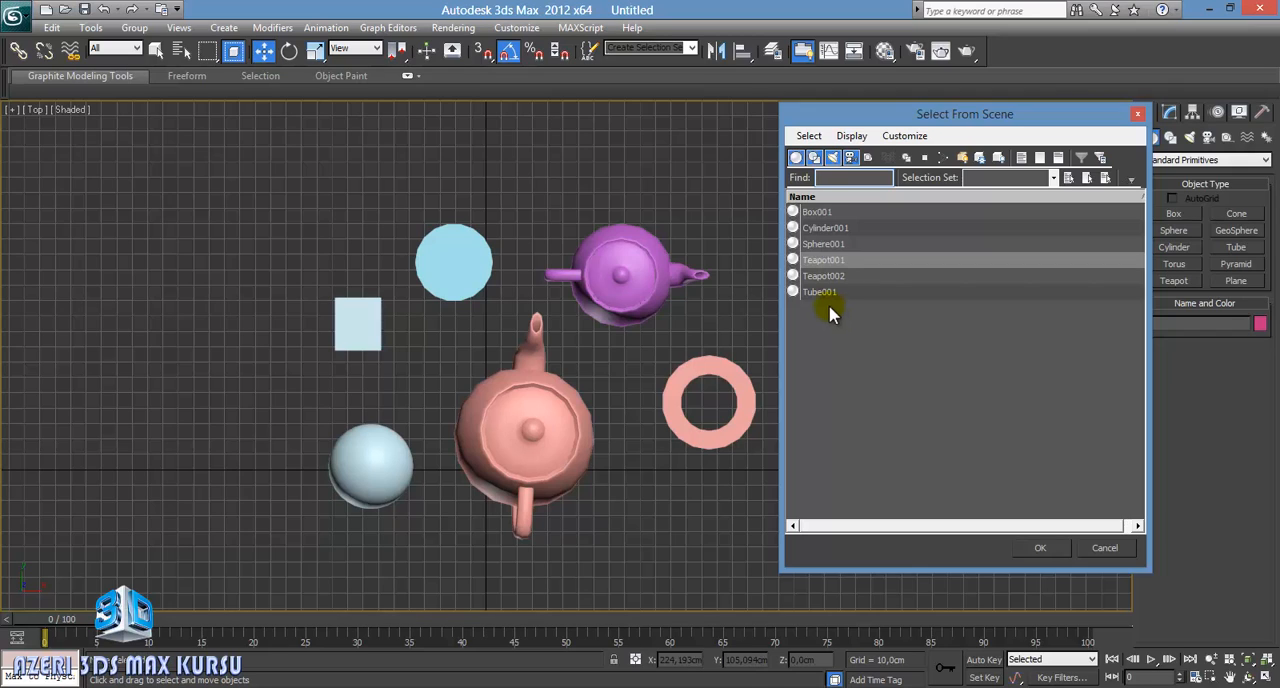
Step: Select the large teapot by its name, Teapot001, from the object list
left_click(818, 211)
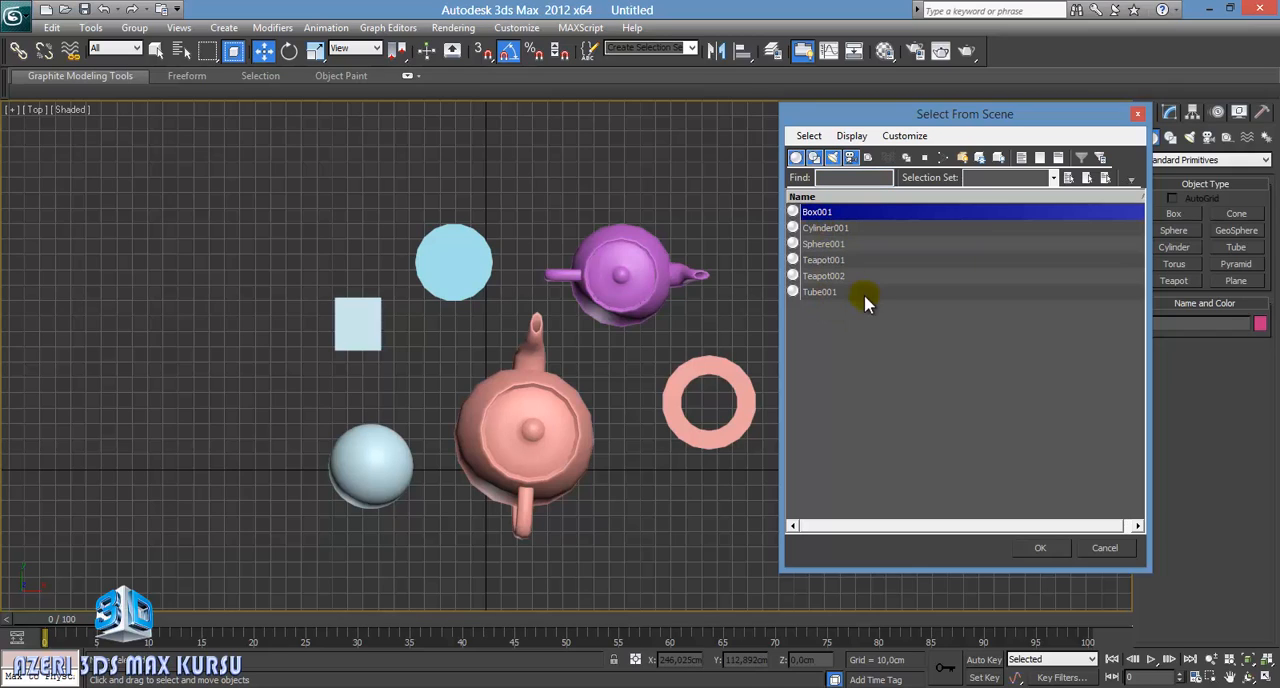
left_click(826, 260)
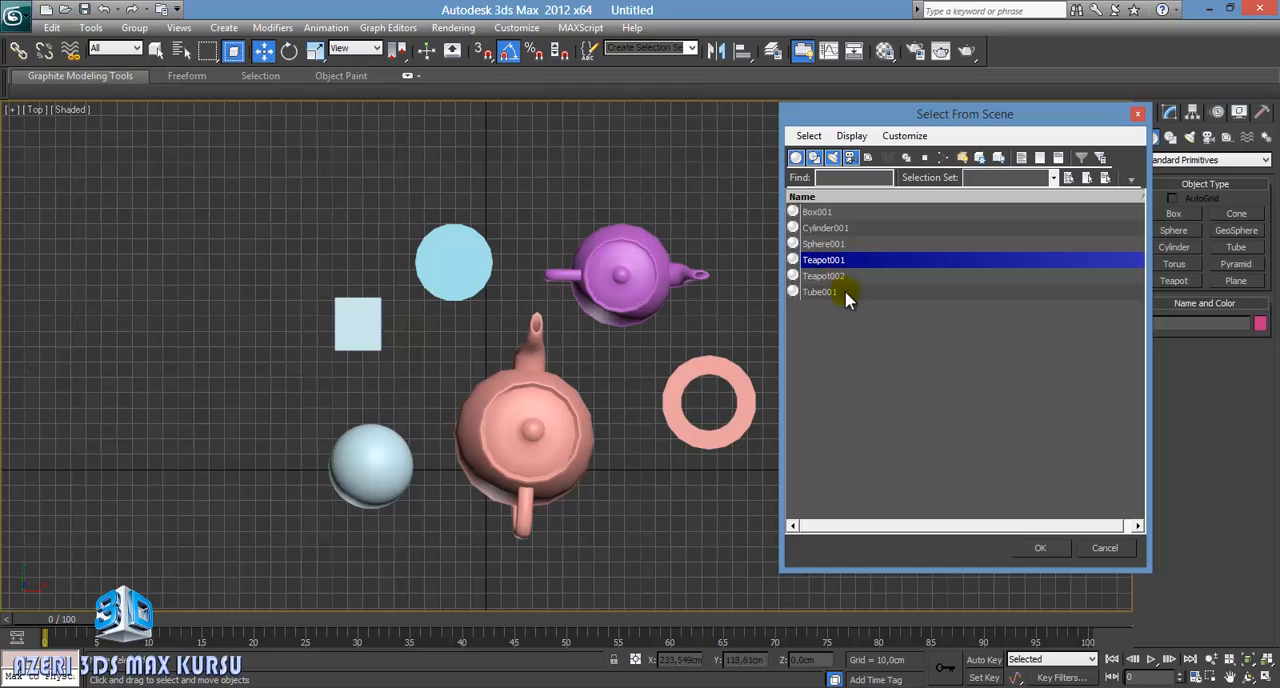
left_click(1042, 549)
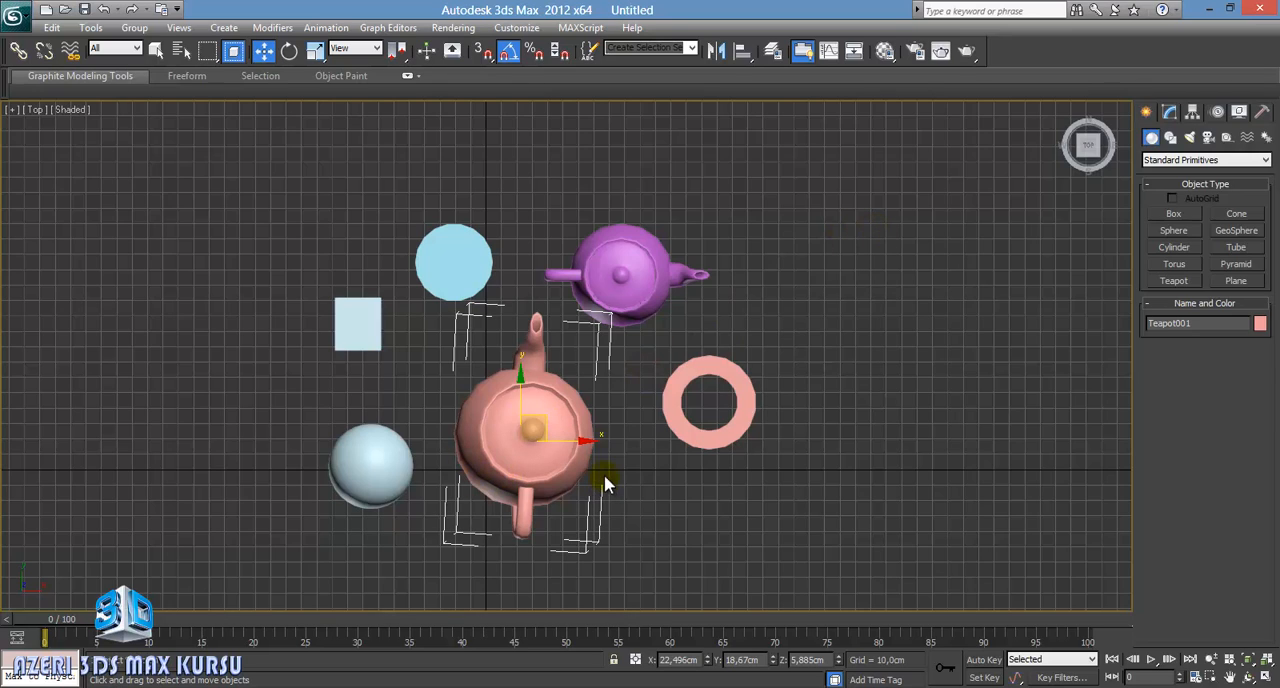
Step: Reopen Select From Scene and highlight Box001, Sphere001, Teapot001, Teapot002 and Tube001 in turn
key("h")
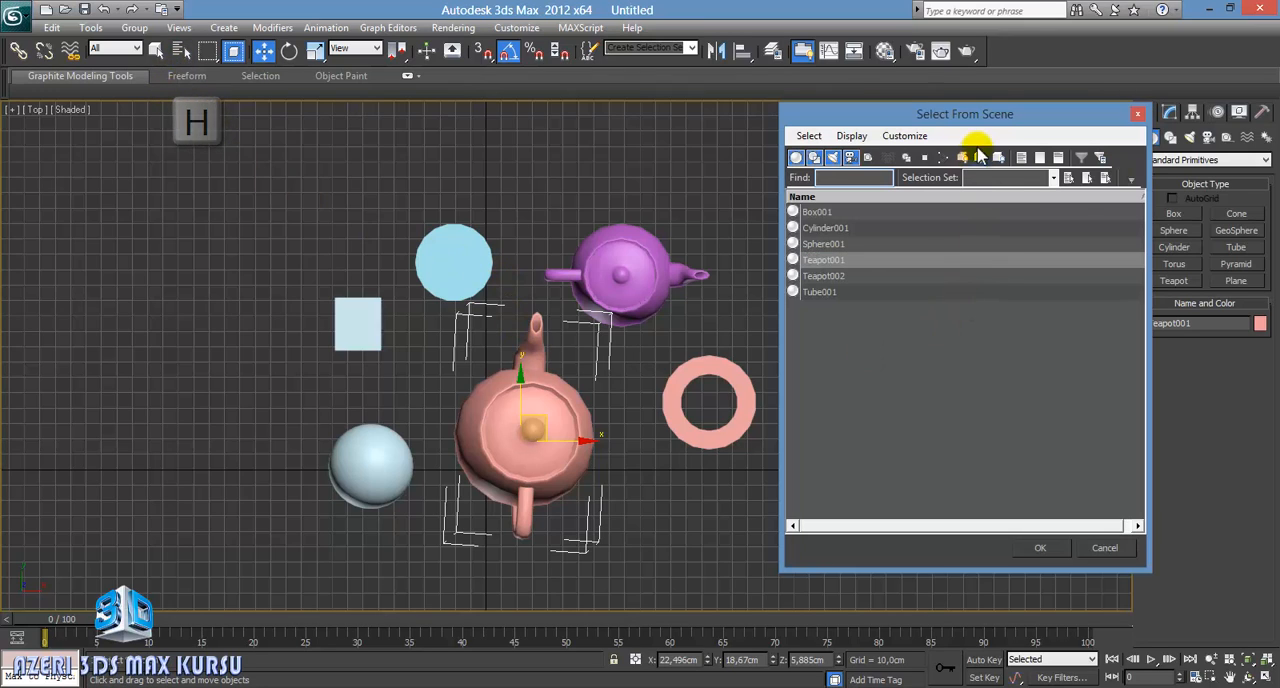
left_click_drag(952, 114, 943, 99)
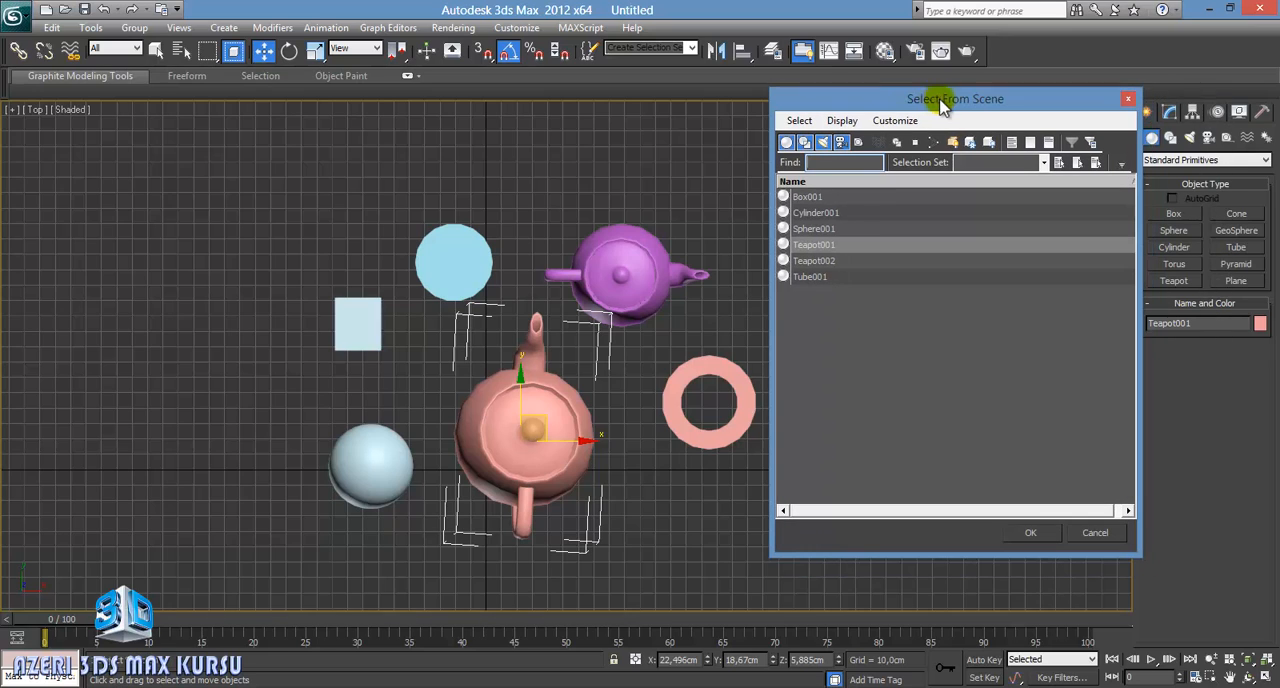
left_click(833, 196)
left_click(835, 228)
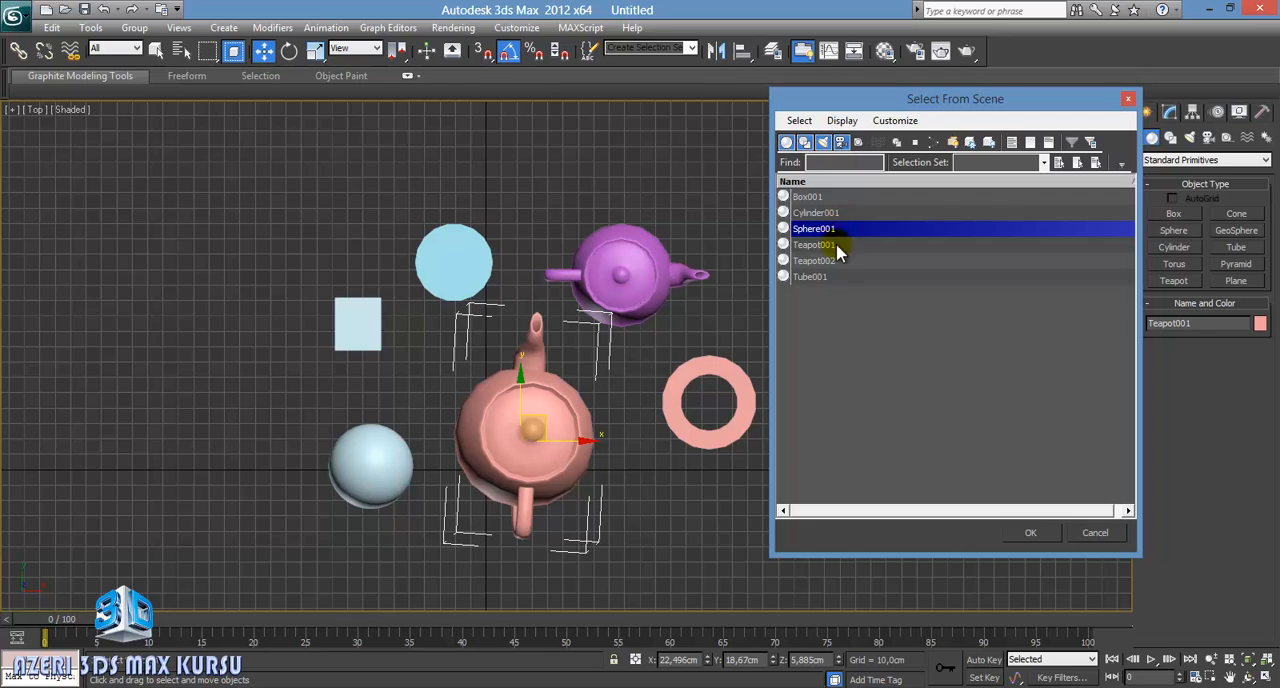
left_click(837, 246)
left_click(833, 261)
left_click(829, 276)
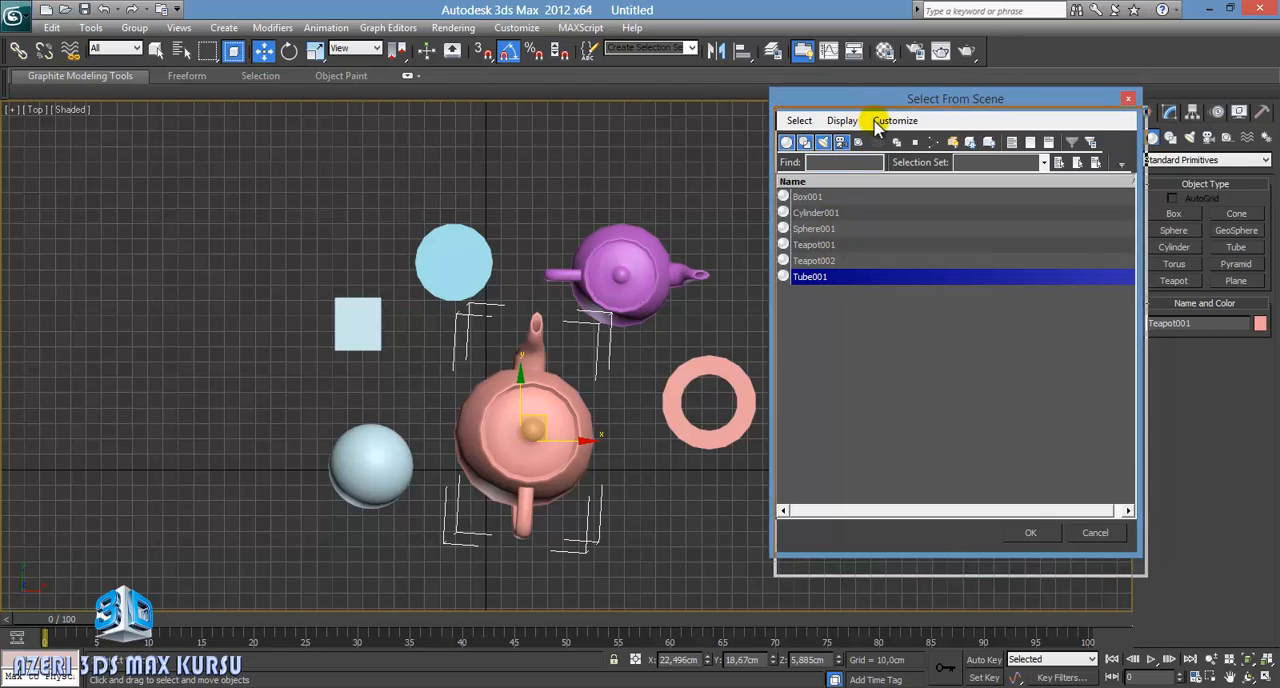
Step: Hide geometry, shapes and cameras from the Select From Scene list and close it without selecting anything
left_click_drag(870, 106, 875, 125)
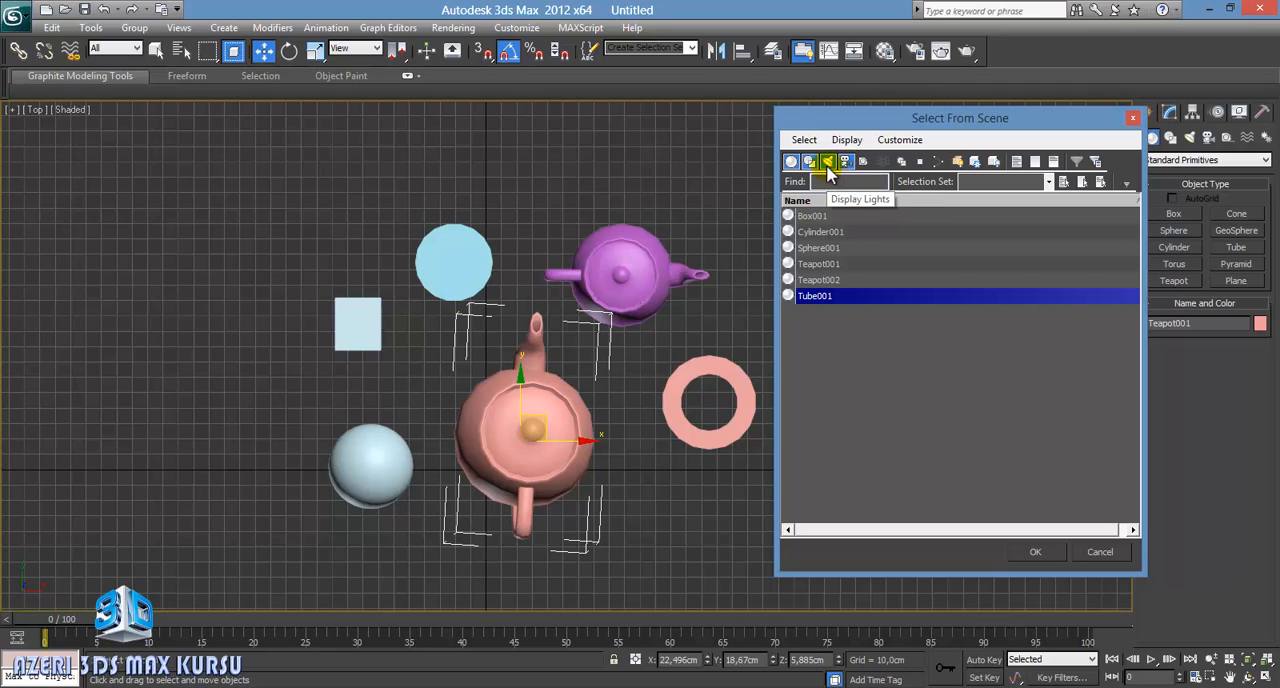
left_click(791, 163)
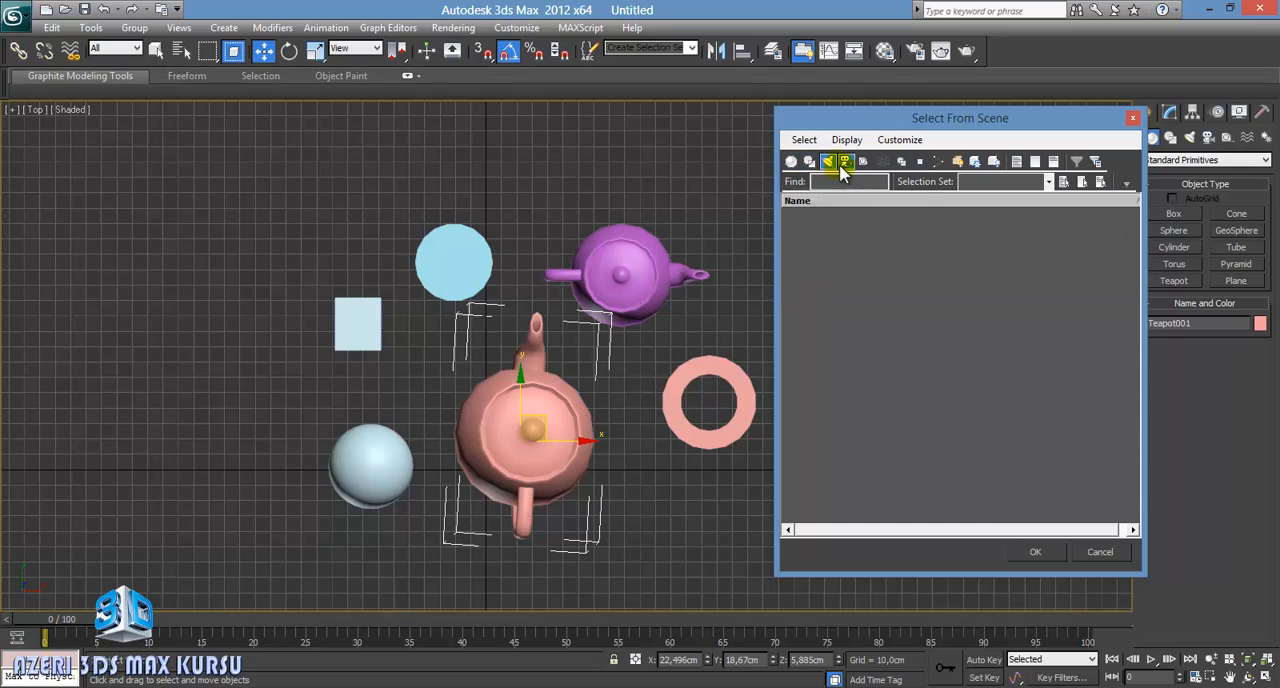
left_click(845, 164)
left_click_drag(1020, 116, 941, 111)
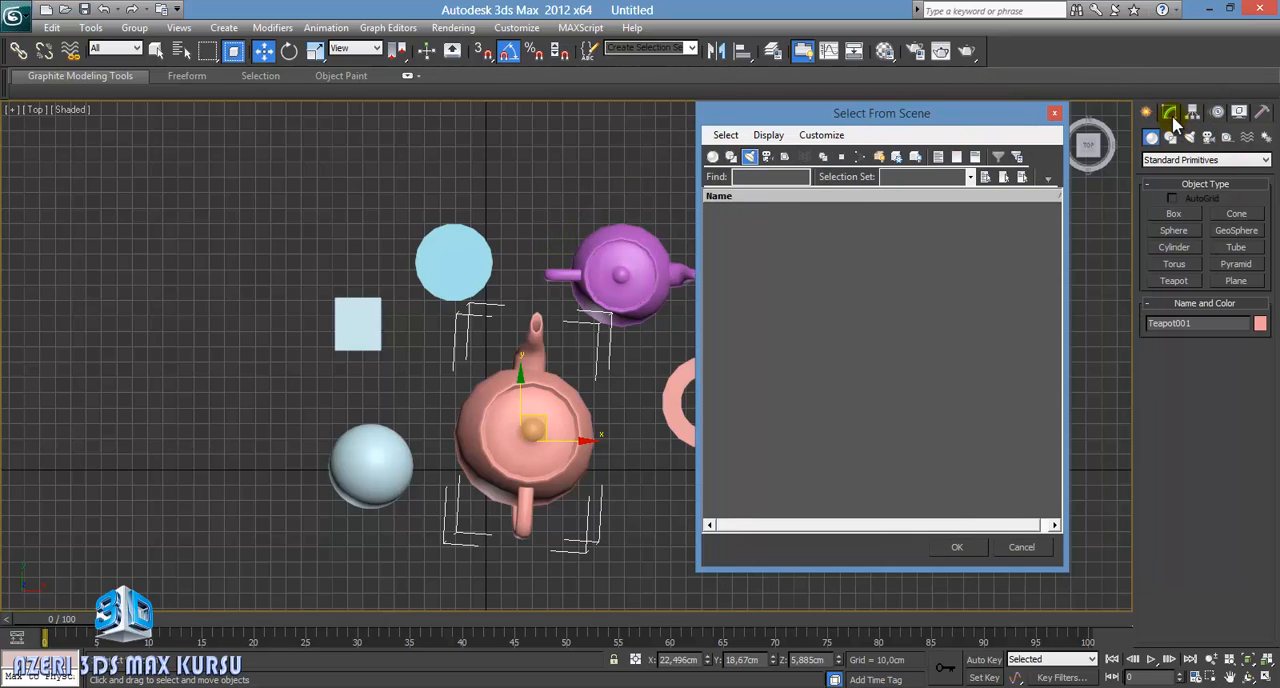
left_click(1055, 115)
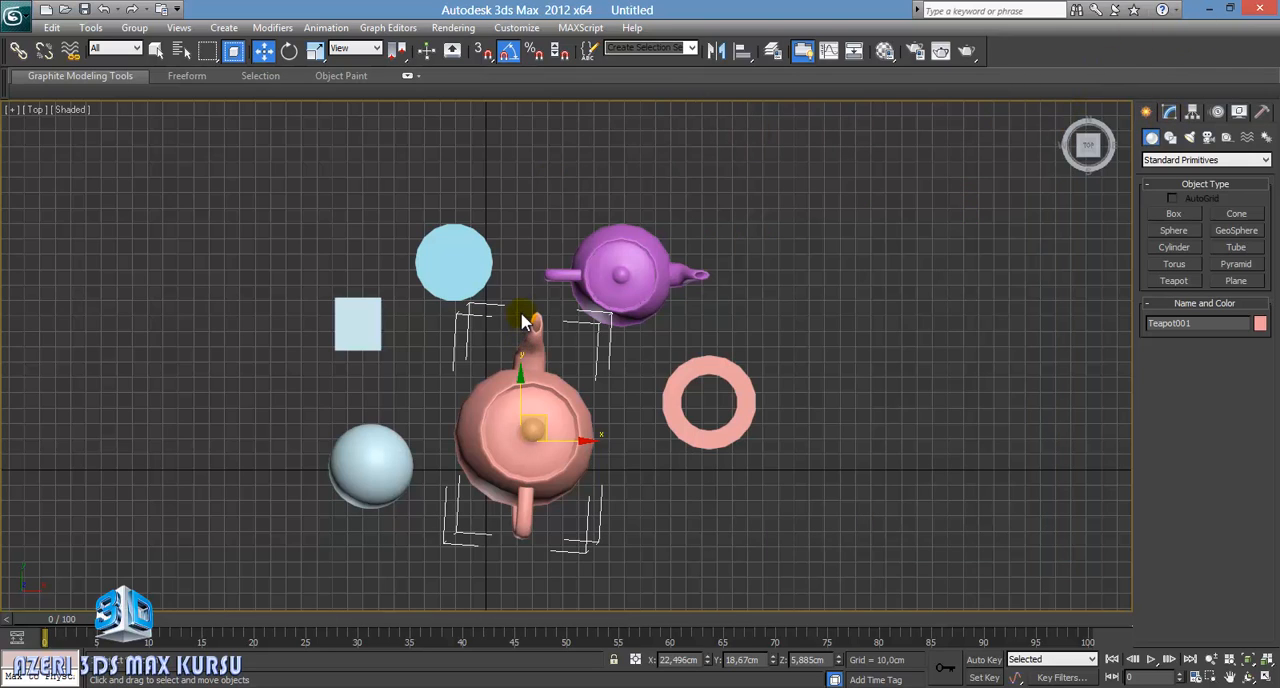
Step: Activate the Rotate tool, switch to the Perspective view and select the box
left_click(508, 55)
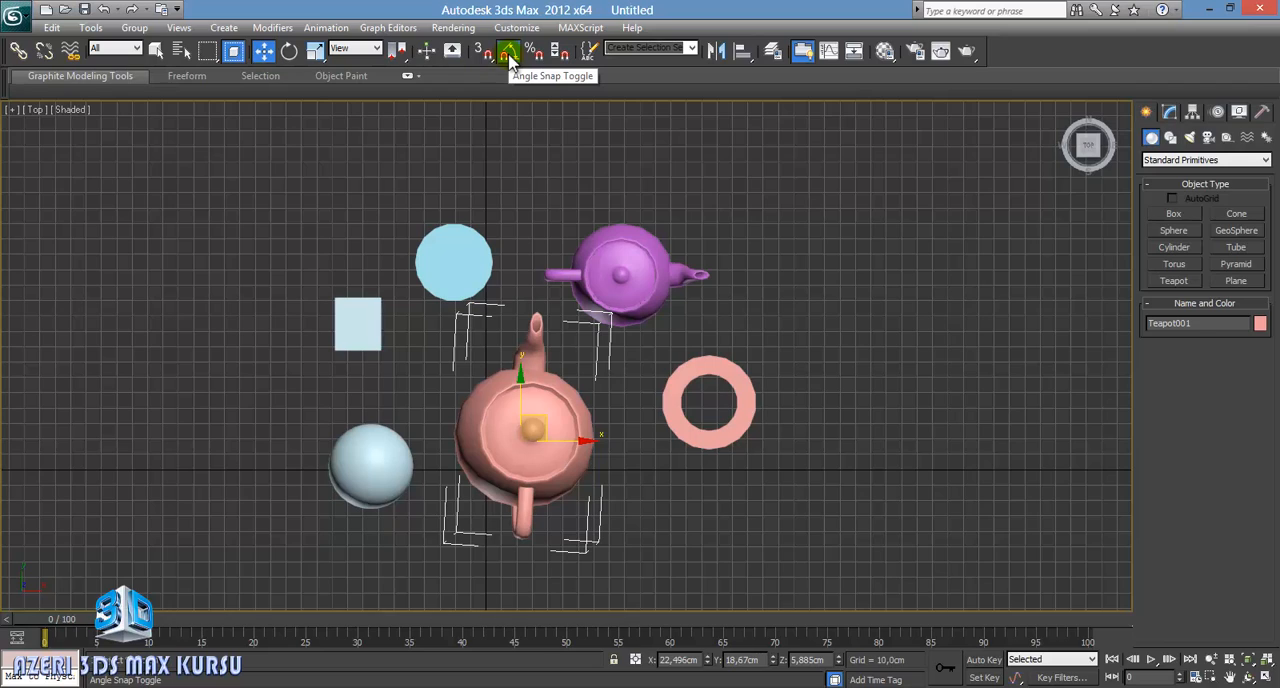
left_click(289, 51)
middle_click_drag(664, 405, 568, 354)
key("p")
key("z")
scroll(703, 326, "down", 7)
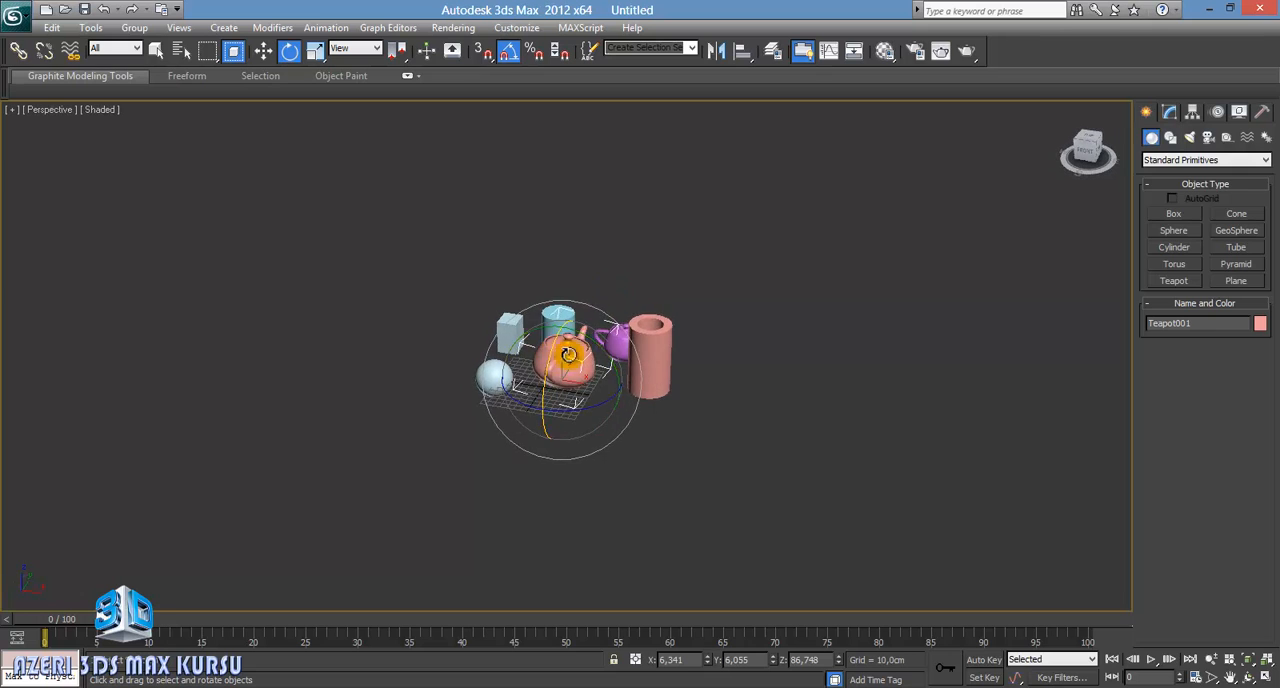
scroll(568, 354, "up", 5)
left_click(577, 325)
scroll(633, 378, "up", 2)
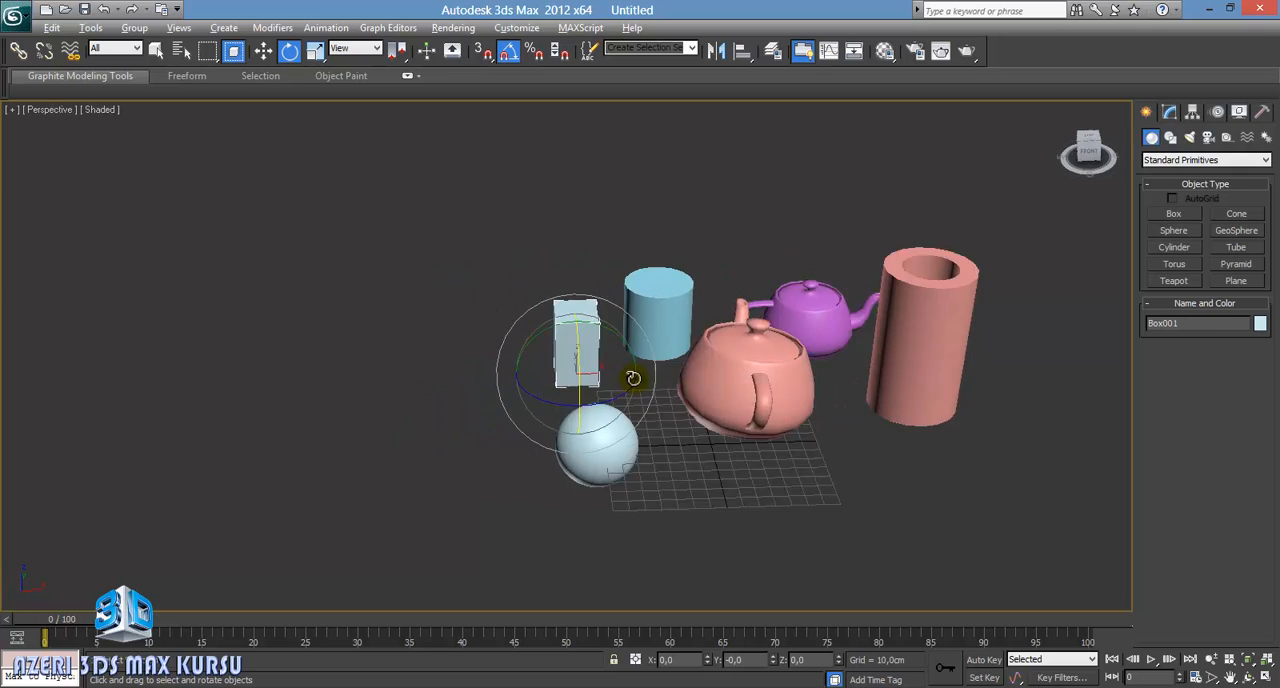
mouse_move(633, 378)
middle_mouse_down("alt")
mouse_move(673, 358)
mouse_move(680, 334)
mouse_move(669, 371)
mouse_move(635, 372)
middle_mouse_up("alt")
scroll(611, 371, "up", 5)
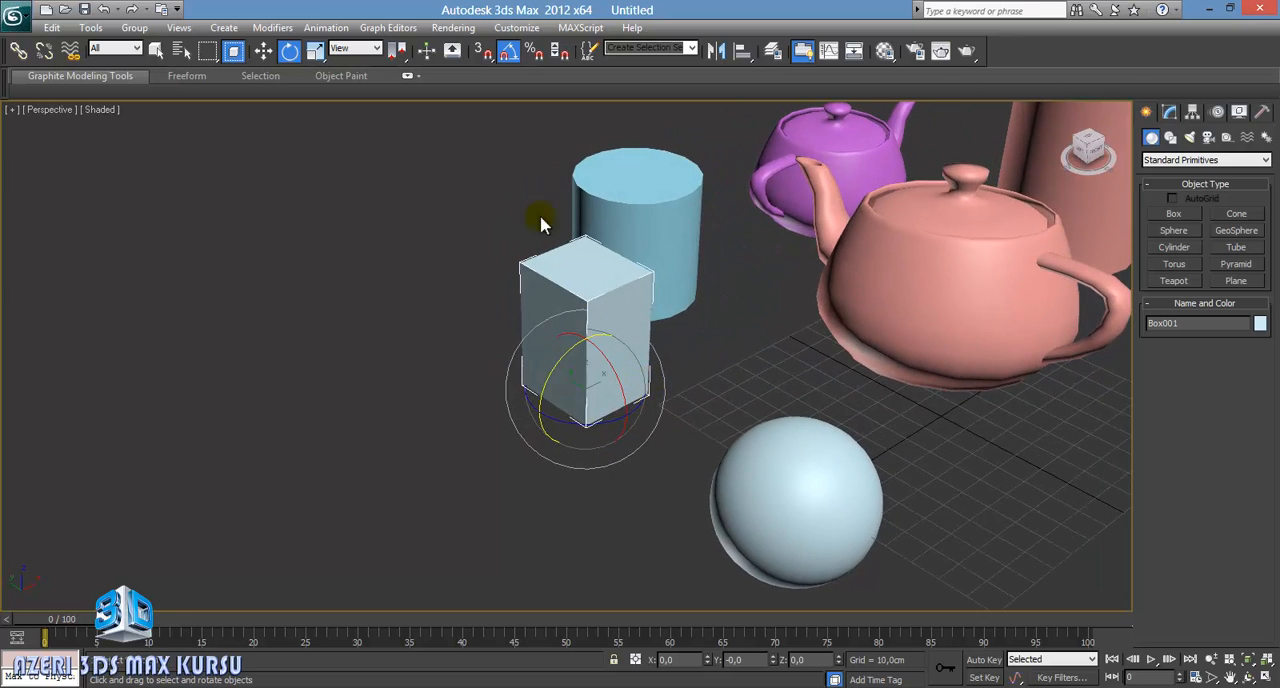
Step: With angle snap on, rotate the box to about -40 degrees on X and about 5 degrees on Y
left_click(508, 54)
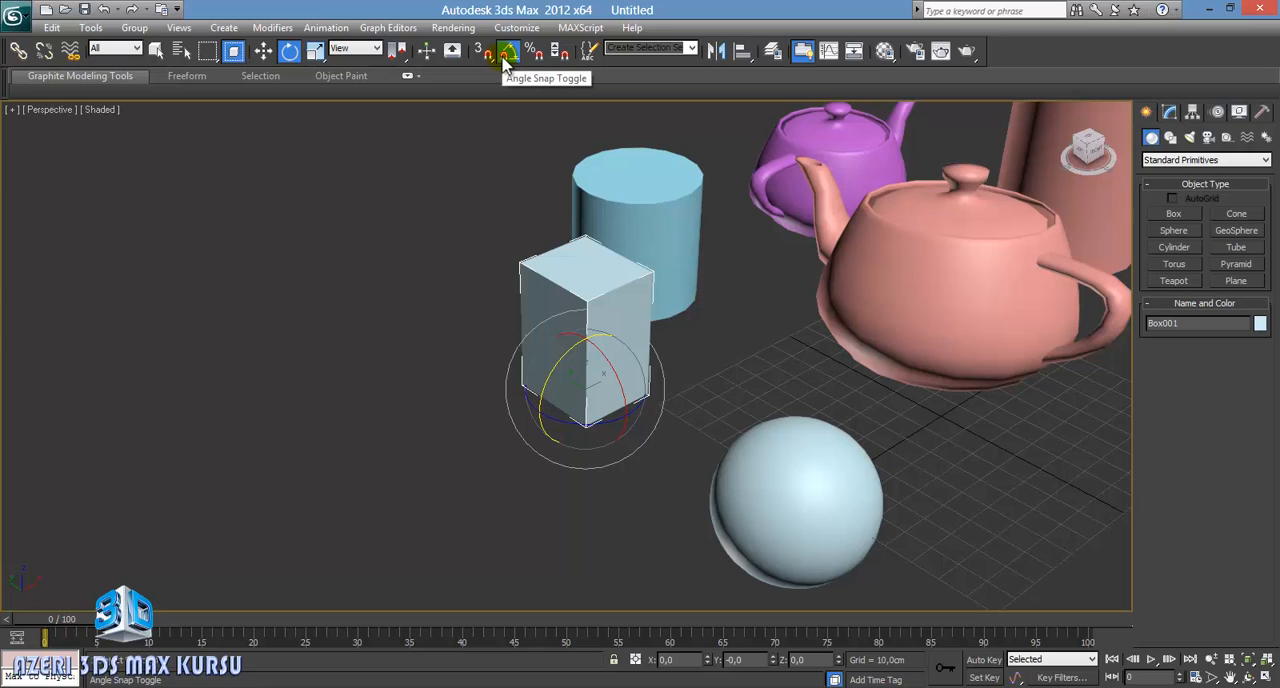
key("a")
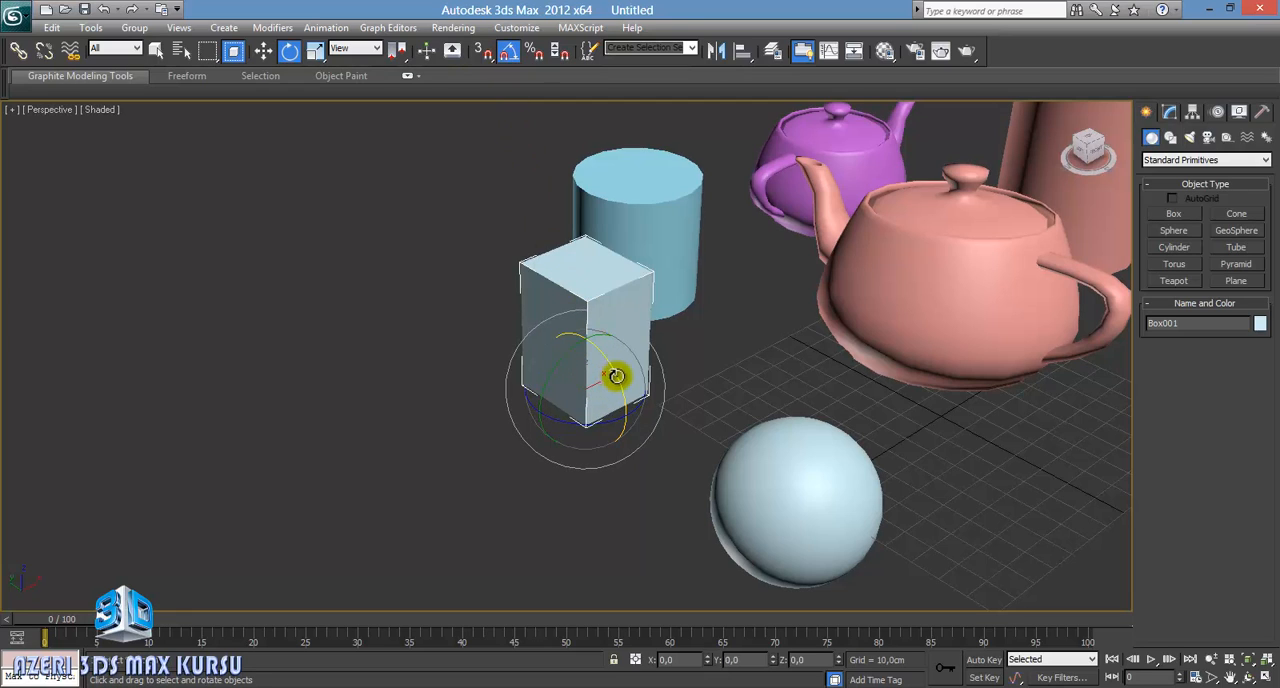
mouse_move(616, 376)
left_mouse_down()
mouse_move(630, 400)
mouse_move(589, 343)
mouse_move(628, 413)
mouse_move(609, 377)
left_mouse_up()
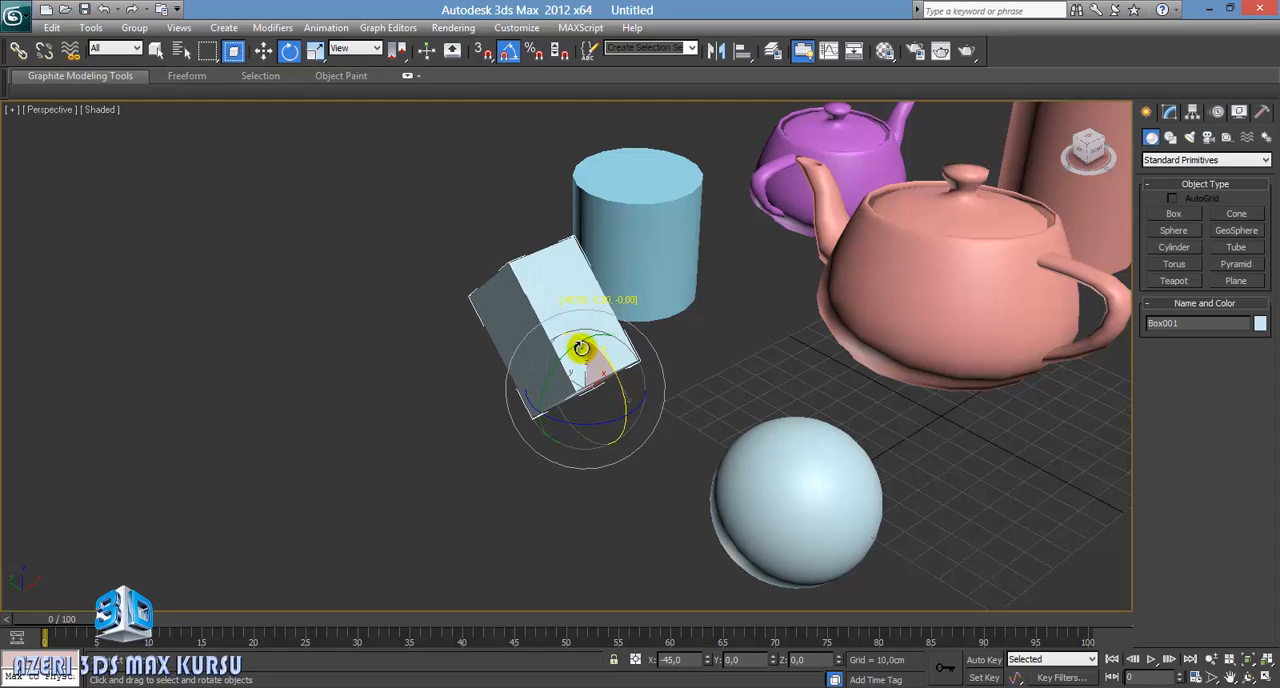
mouse_move(581, 343)
left_mouse_down()
mouse_move(603, 380)
mouse_move(579, 346)
mouse_move(596, 345)
left_mouse_up()
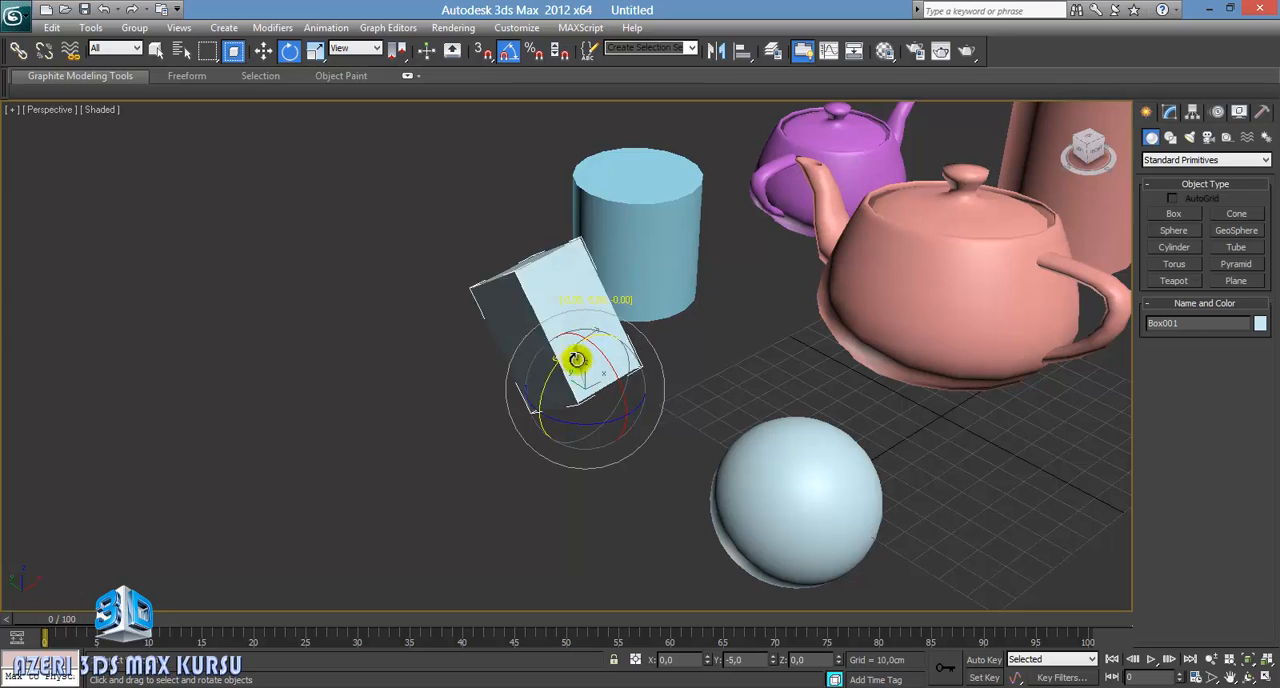
left_click_drag(556, 381, 606, 353)
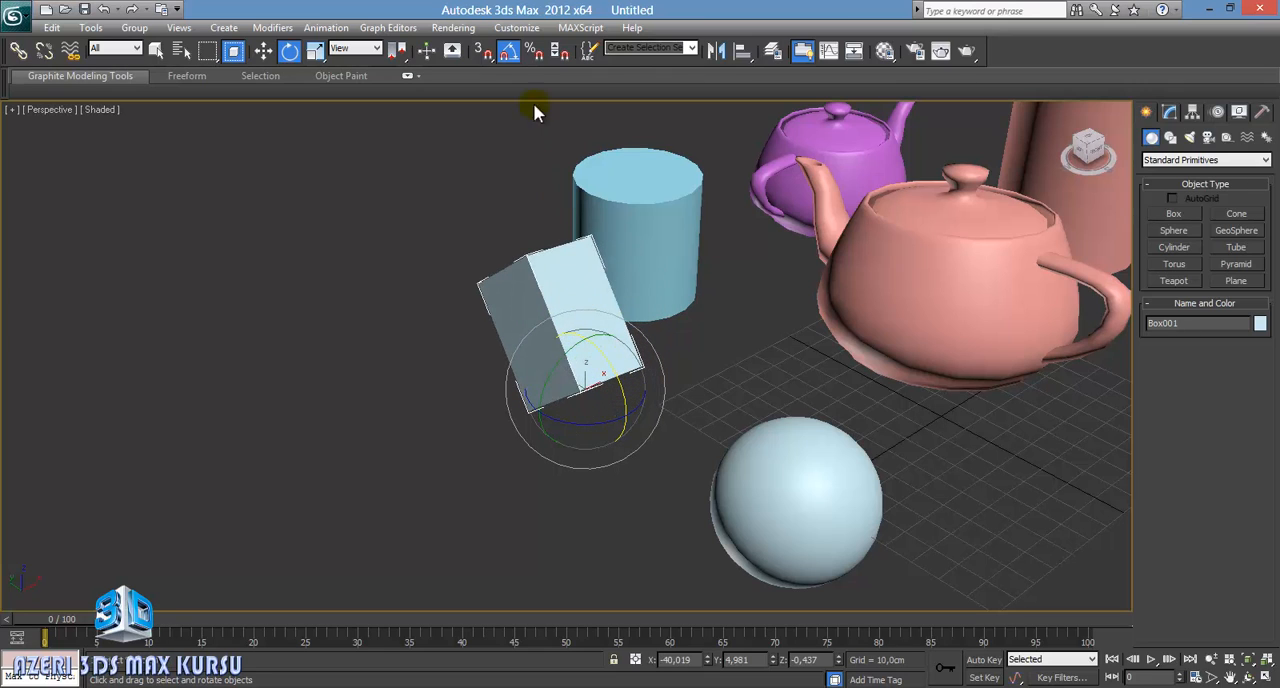
Step: Rotate the box to about -68 degrees on X without angle snap, then re-enable angle snap and lay the box on its side
left_click(508, 52)
left_click_drag(610, 370, 609, 322)
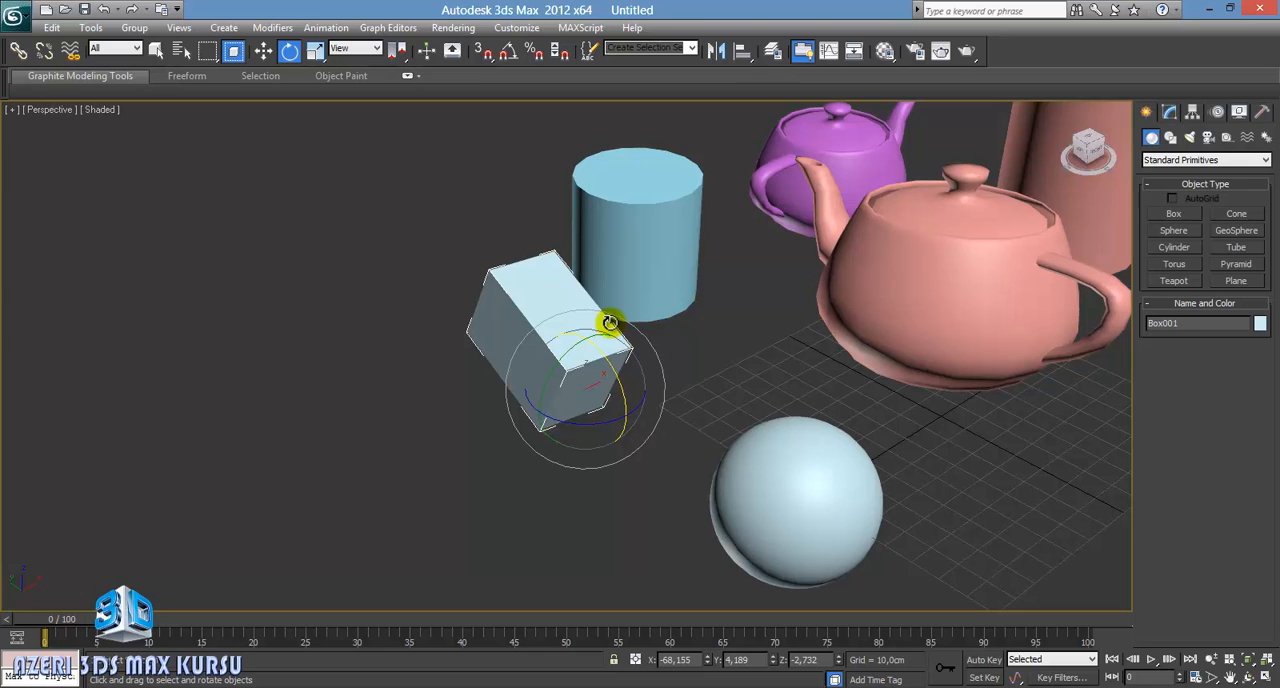
left_click(508, 56)
left_click_drag(580, 349, 523, 398)
Step: Rotate the large teapot 70 degrees around Z with angle snap, and tilt it freely on several axes
left_click(909, 309)
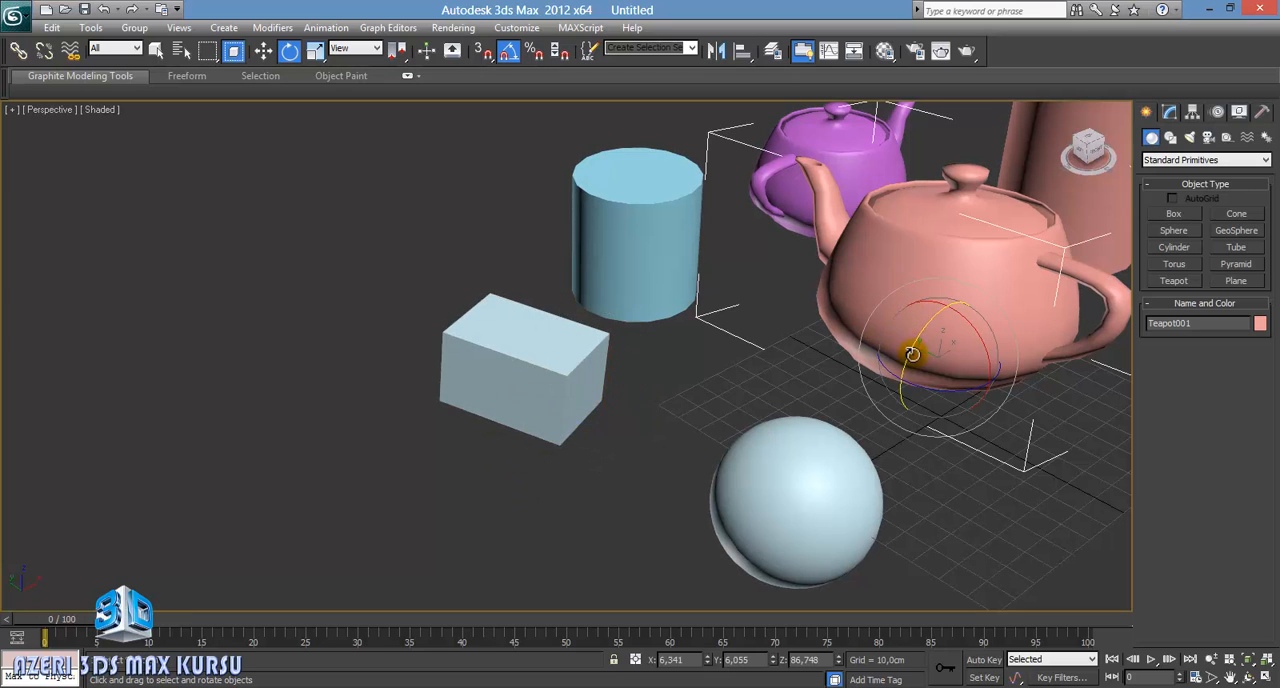
left_click_drag(886, 371, 945, 395)
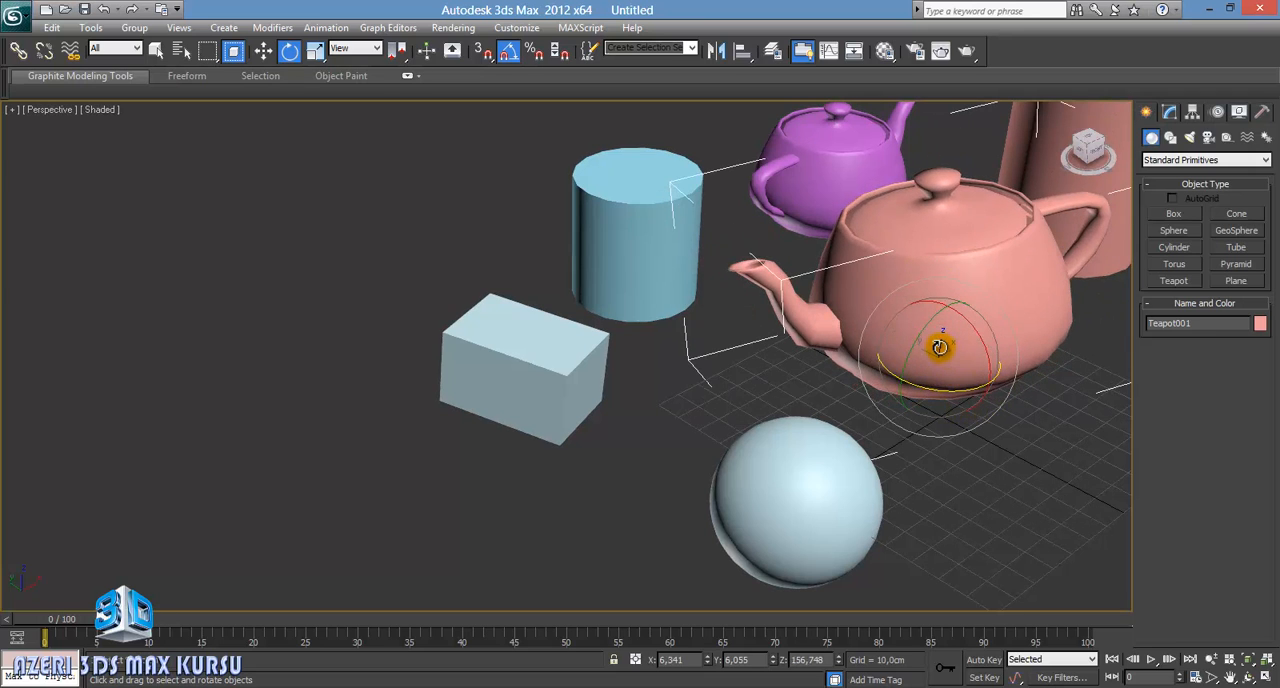
left_click_drag(940, 346, 803, 302)
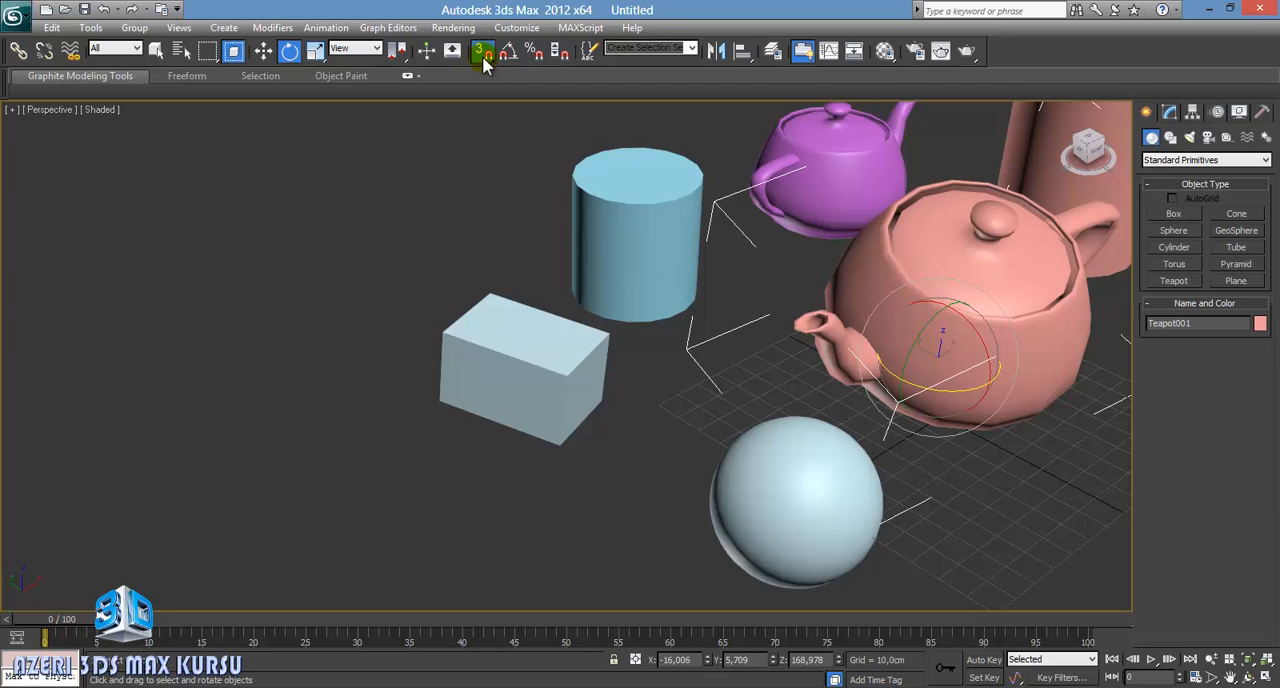
Step: Turn on object snapping and set it to 2.5D mode
left_click(482, 56)
left_click(489, 99)
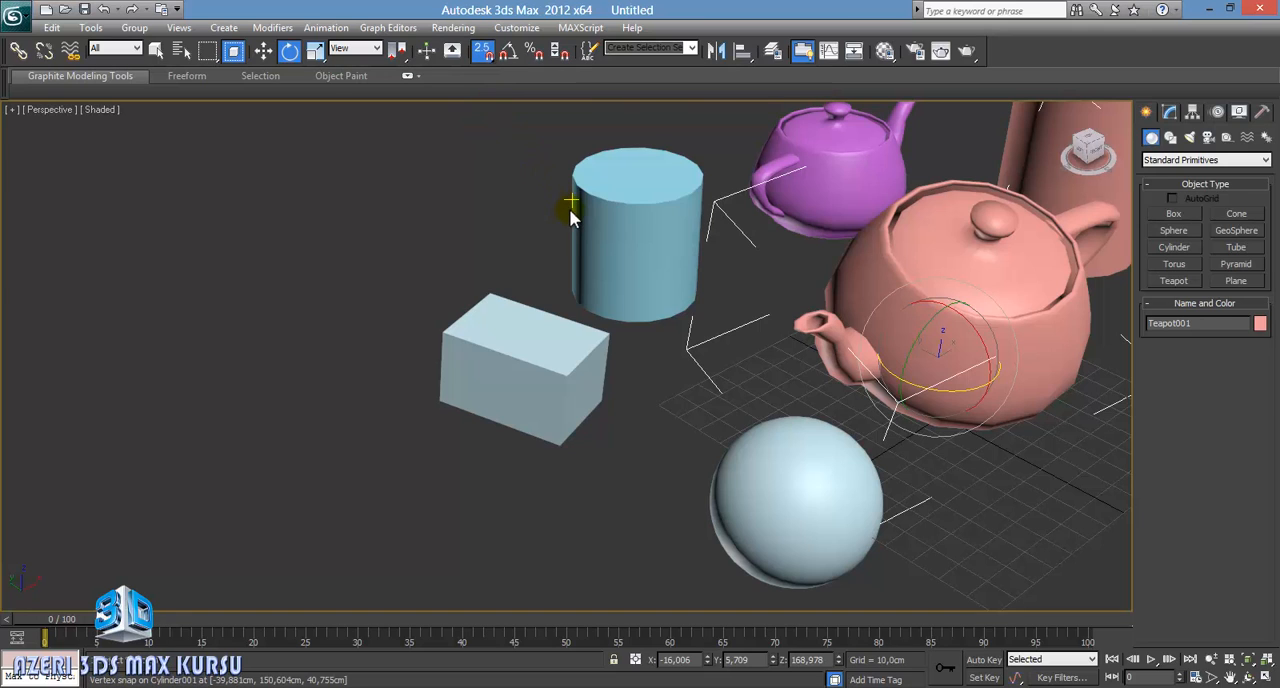
middle_click_drag(586, 229, 491, 251)
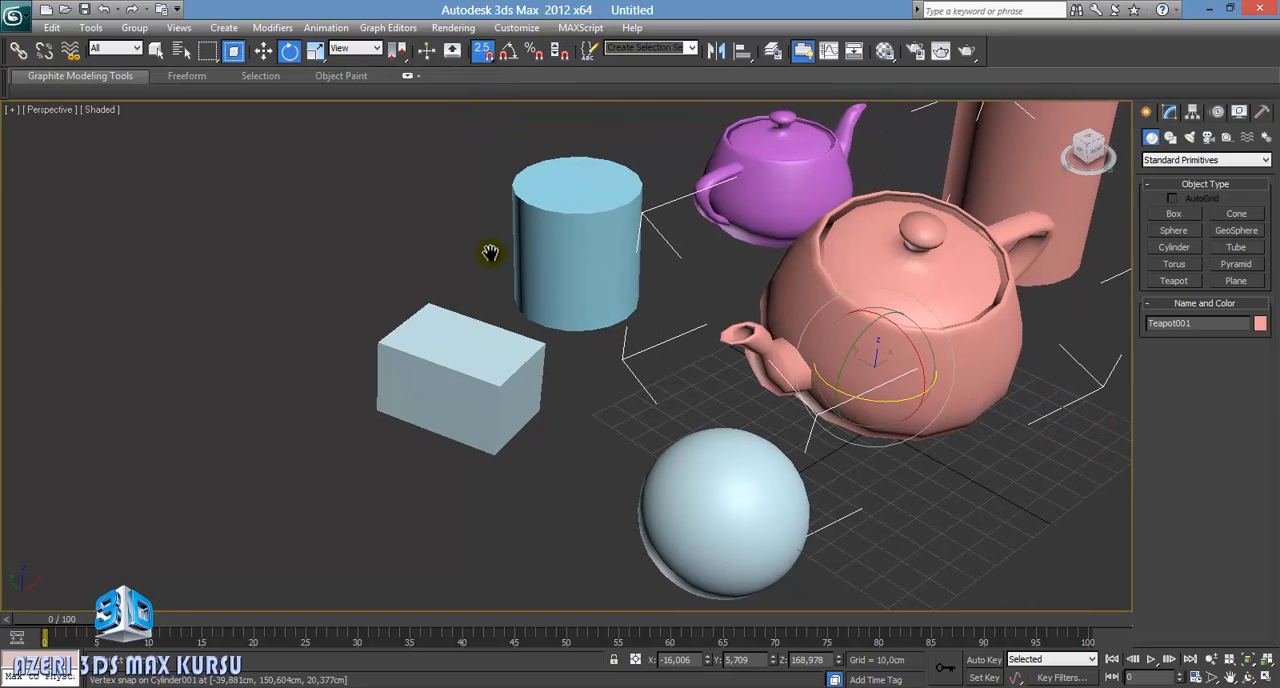
Step: Try Grid Points as the snap target in the snap settings, and restore Vertex as the only active snap type
right_click(483, 53)
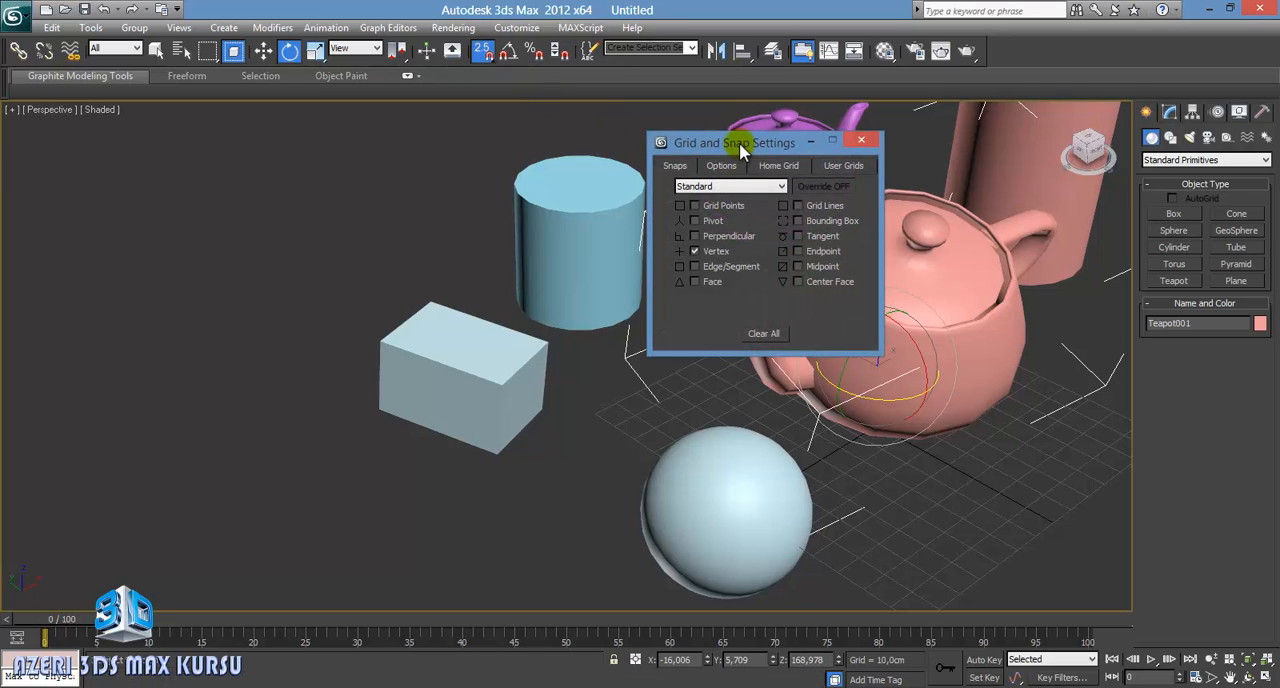
left_click_drag(740, 150, 234, 129)
left_click(218, 189)
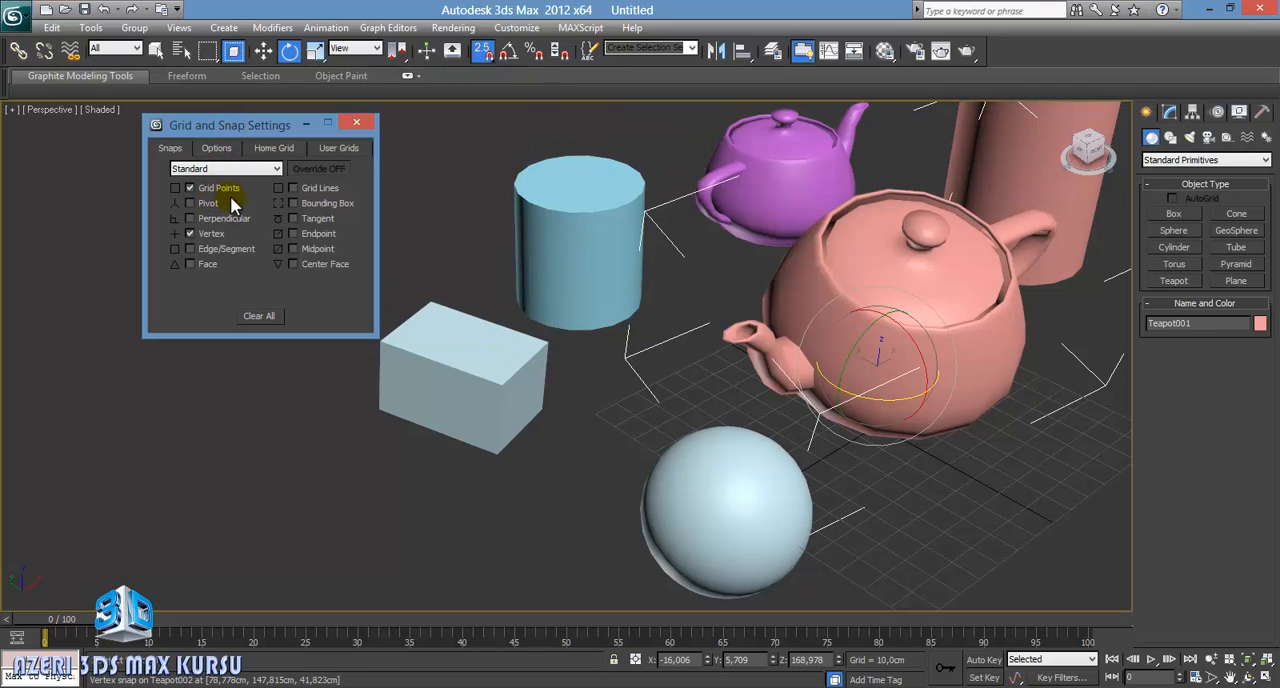
left_click(191, 234)
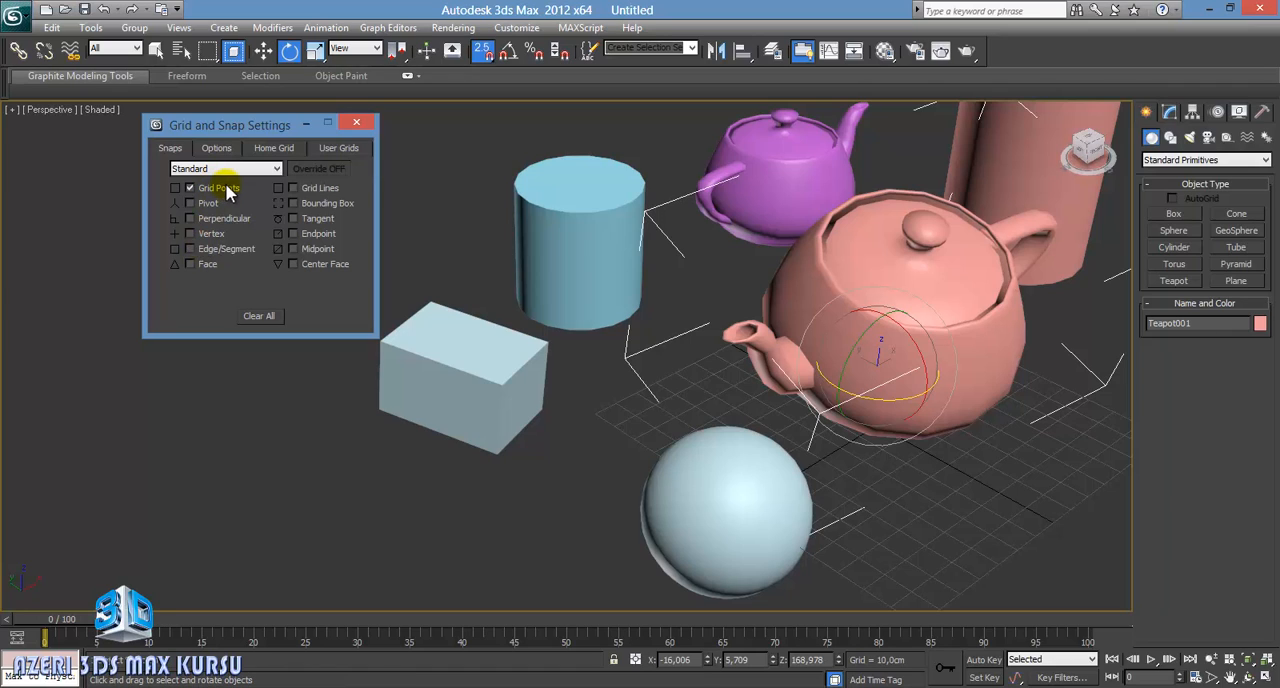
left_click(210, 235)
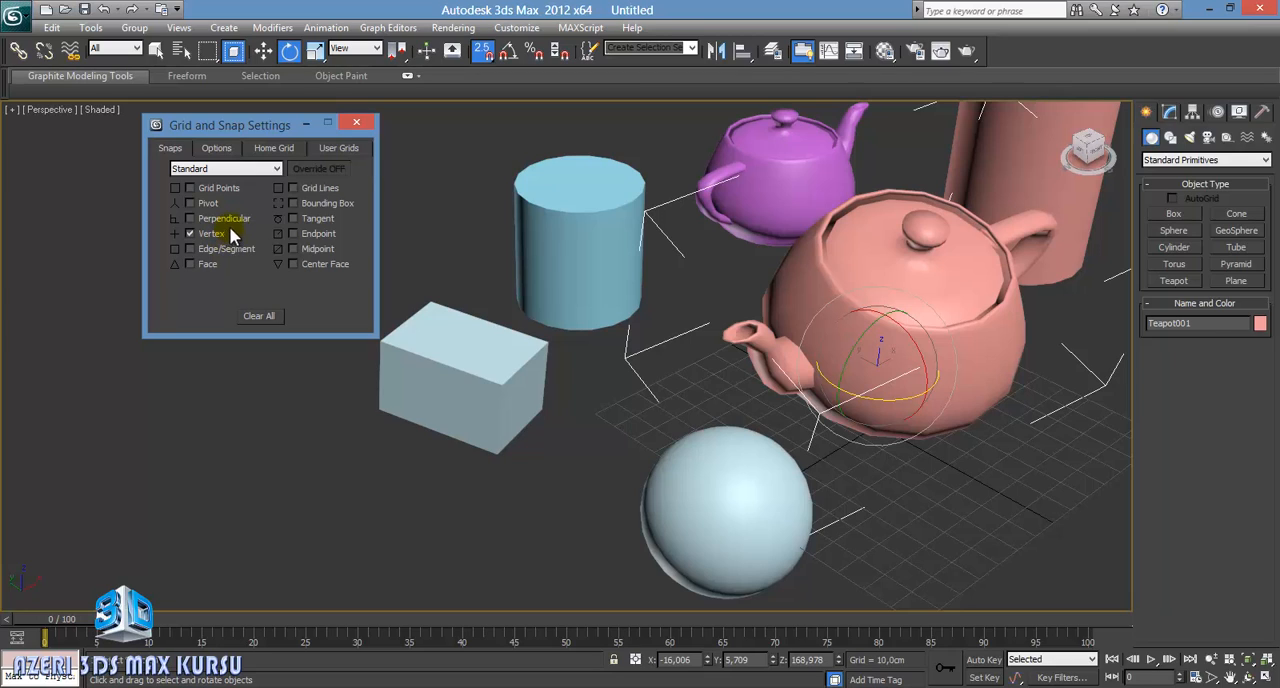
left_click(355, 122)
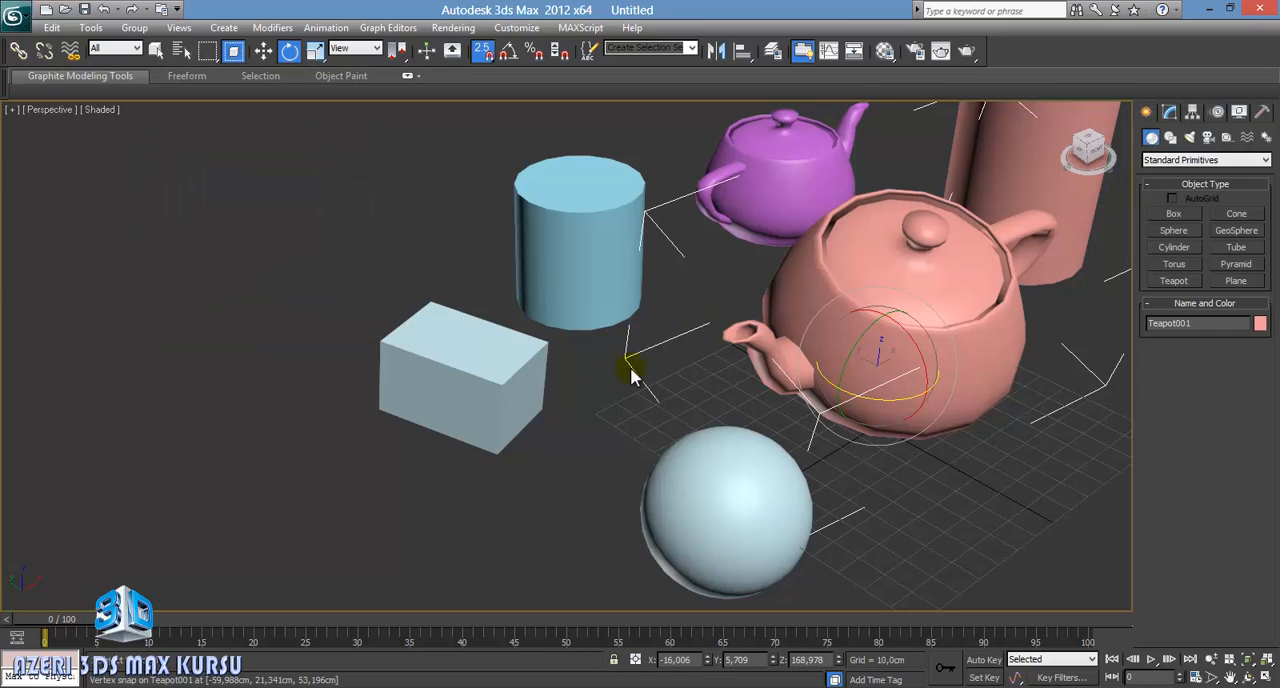
Step: Create a box about 42 cm long, 34 cm wide and 30 cm high on the empty ground near the light blue box
left_click(1176, 216)
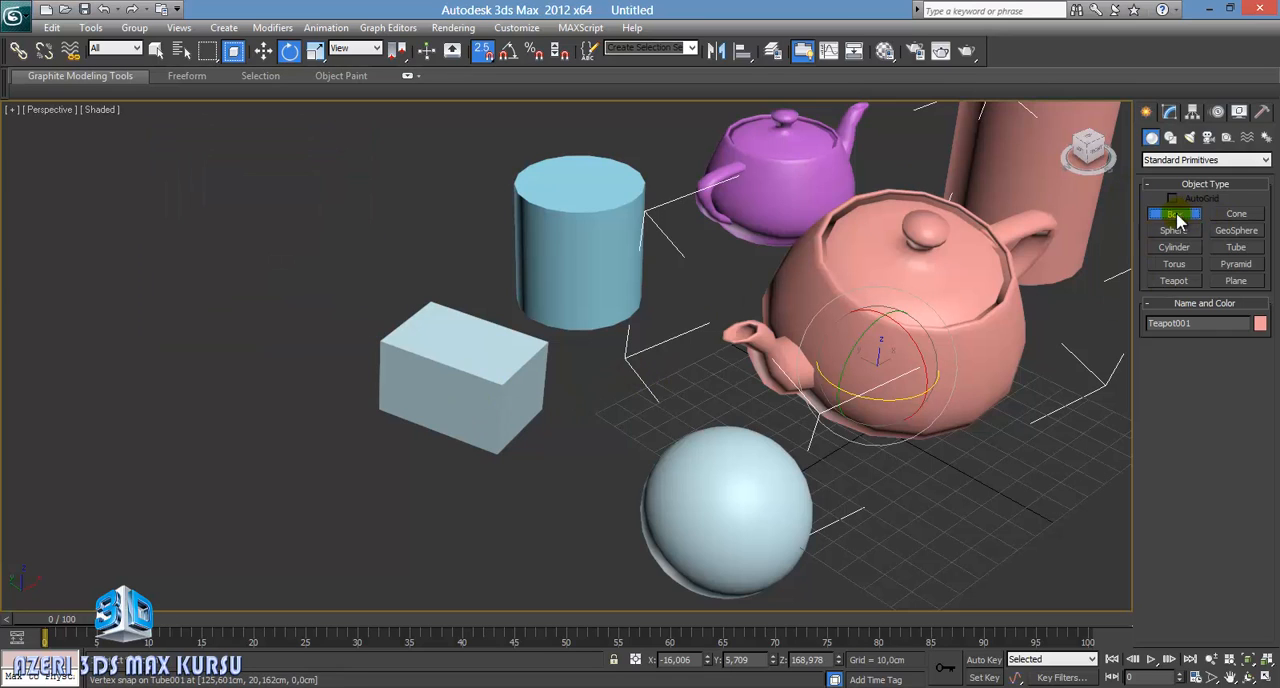
left_click_drag(291, 457, 271, 563)
left_click(283, 487)
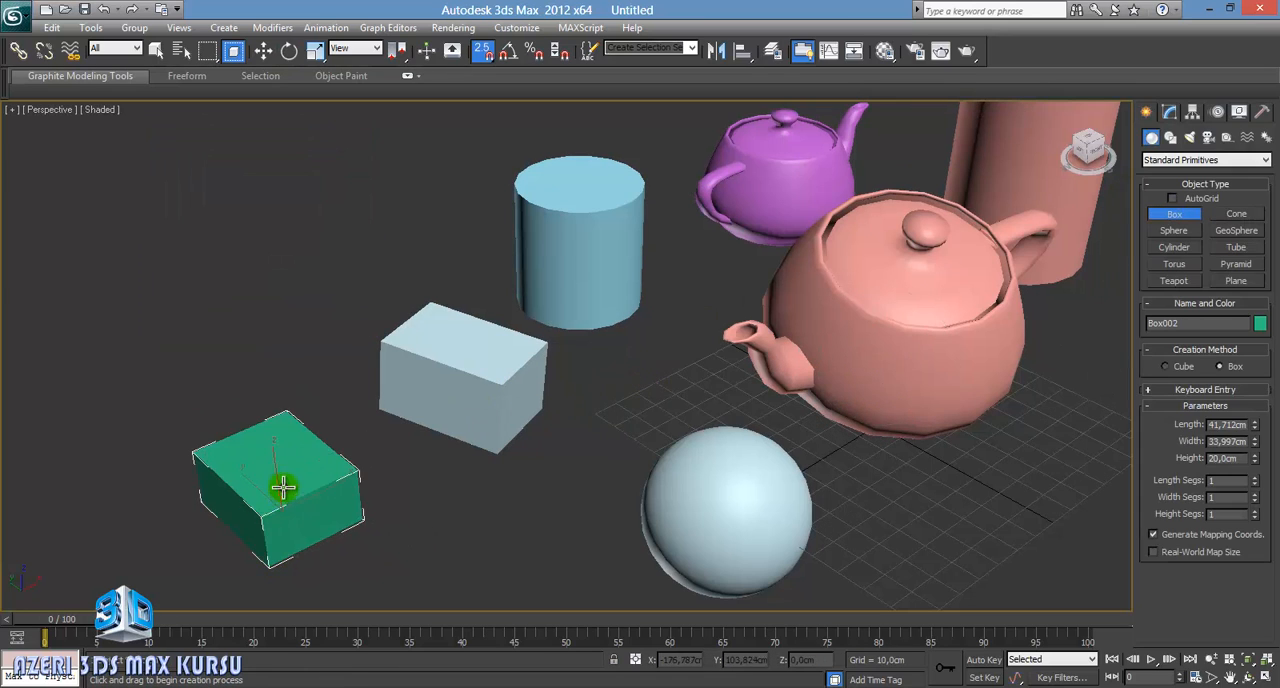
left_click(283, 481)
key("e")
middle_click_drag(514, 434, 589, 386)
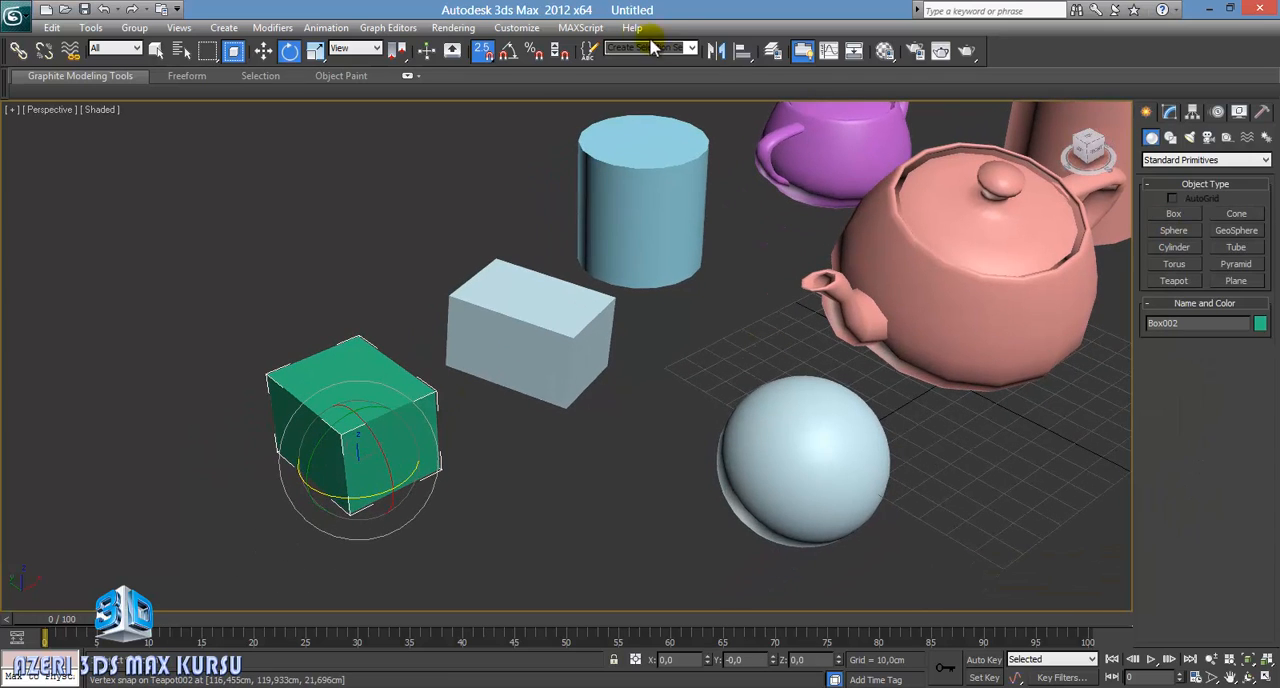
Step: Turn snapping off and create a second box about 27 × 32 × 29 cm between the green box and the sphere
left_click(482, 50)
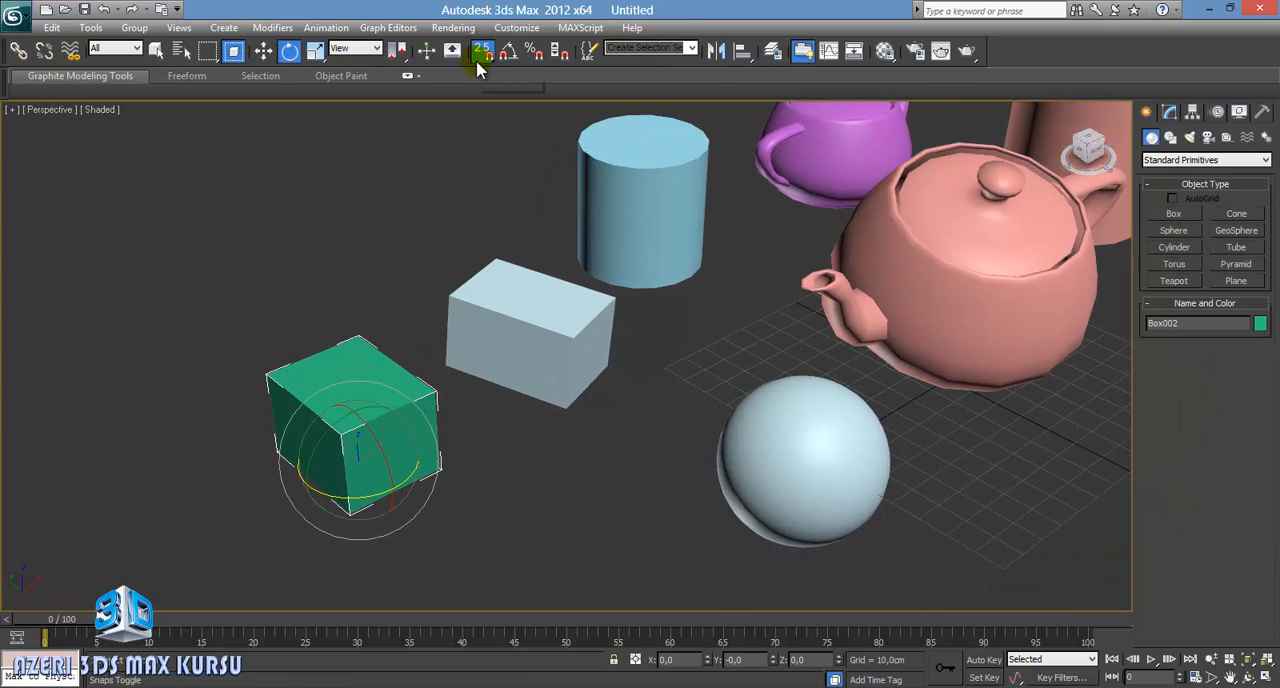
left_click(1177, 215)
left_click_drag(606, 480, 586, 523)
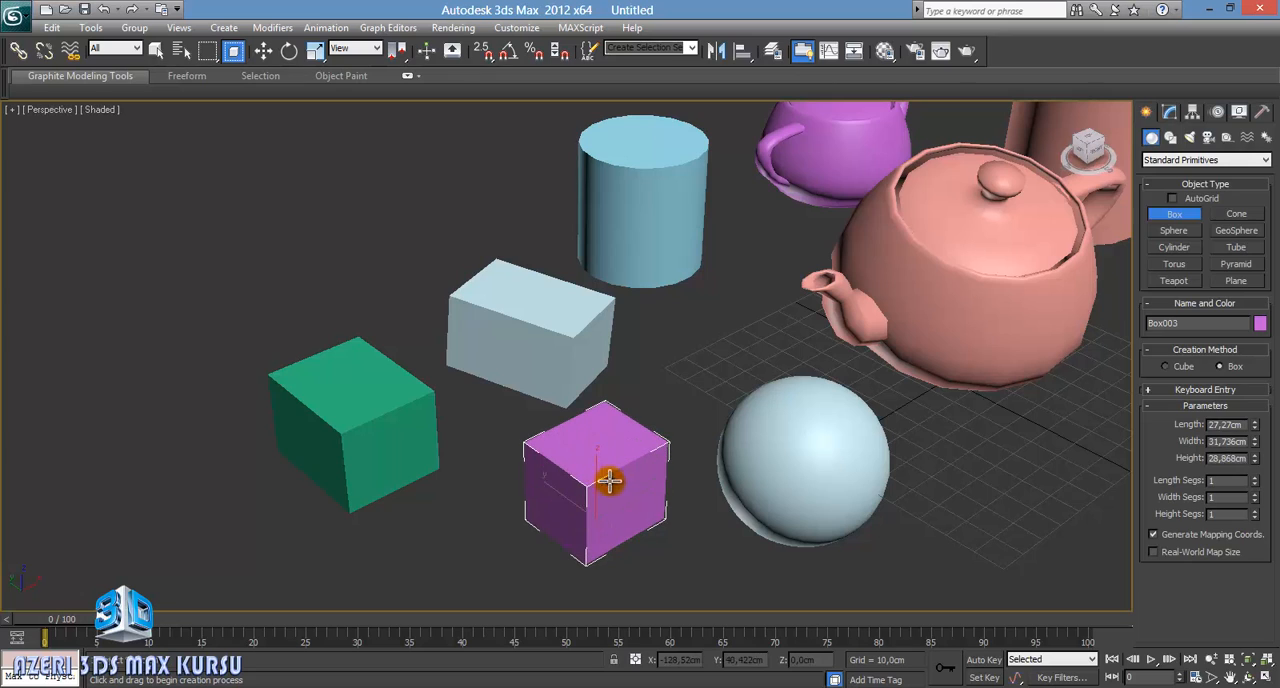
left_click(608, 481)
key("e")
middle_click_drag(646, 485, 640, 430)
Step: Re-enable 2.5D snapping and move the purple box so its lower front corner snaps to the green box's lower front corner
left_click(482, 50)
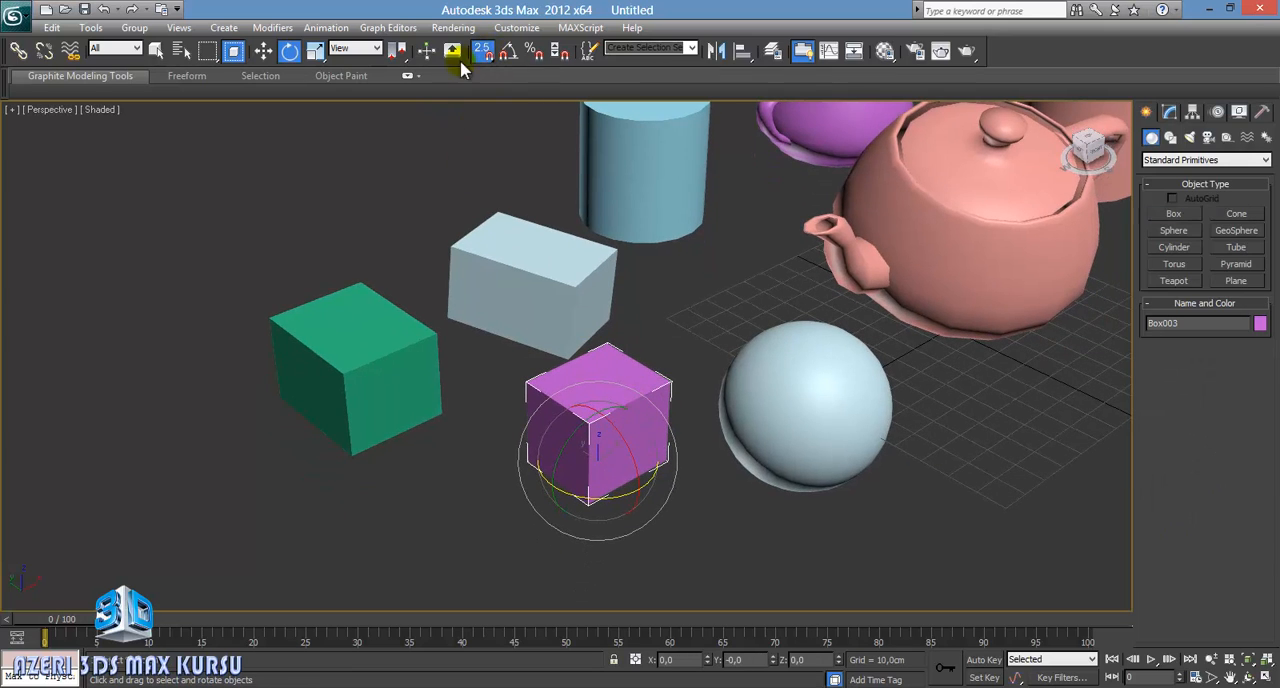
left_click(265, 52)
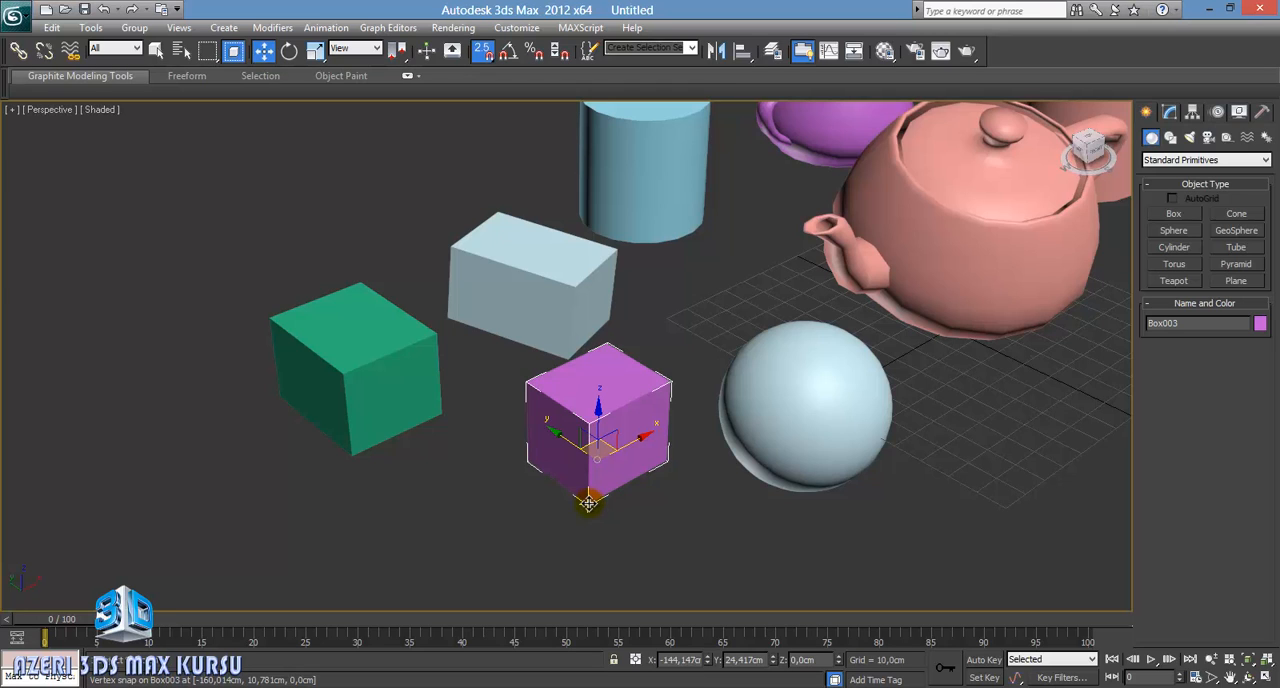
left_click_drag(588, 503, 349, 457)
scroll(487, 470, "up", 5)
mouse_move(457, 480)
middle_mouse_down("alt")
mouse_move(398, 403)
mouse_move(474, 326)
mouse_move(531, 429)
mouse_move(470, 475)
middle_mouse_up("alt")
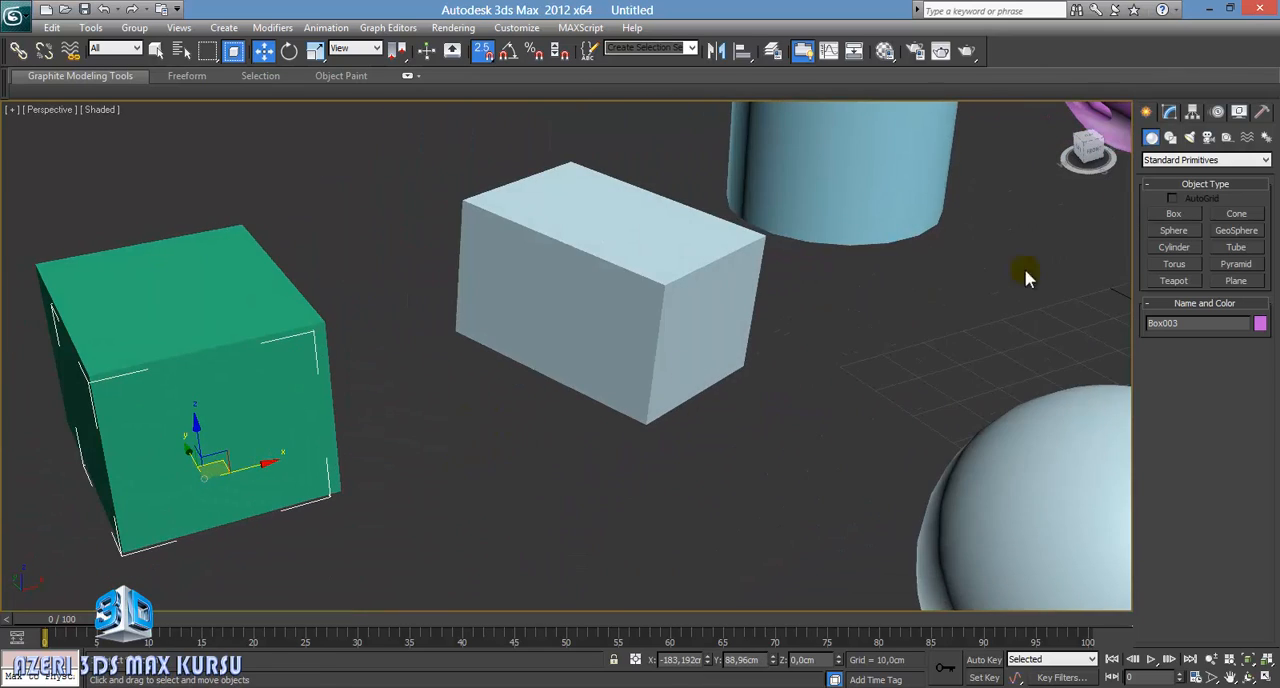
Step: Enlarge the purple box to about 41 cm length, 51 cm width and 47 cm height
left_click(1169, 111)
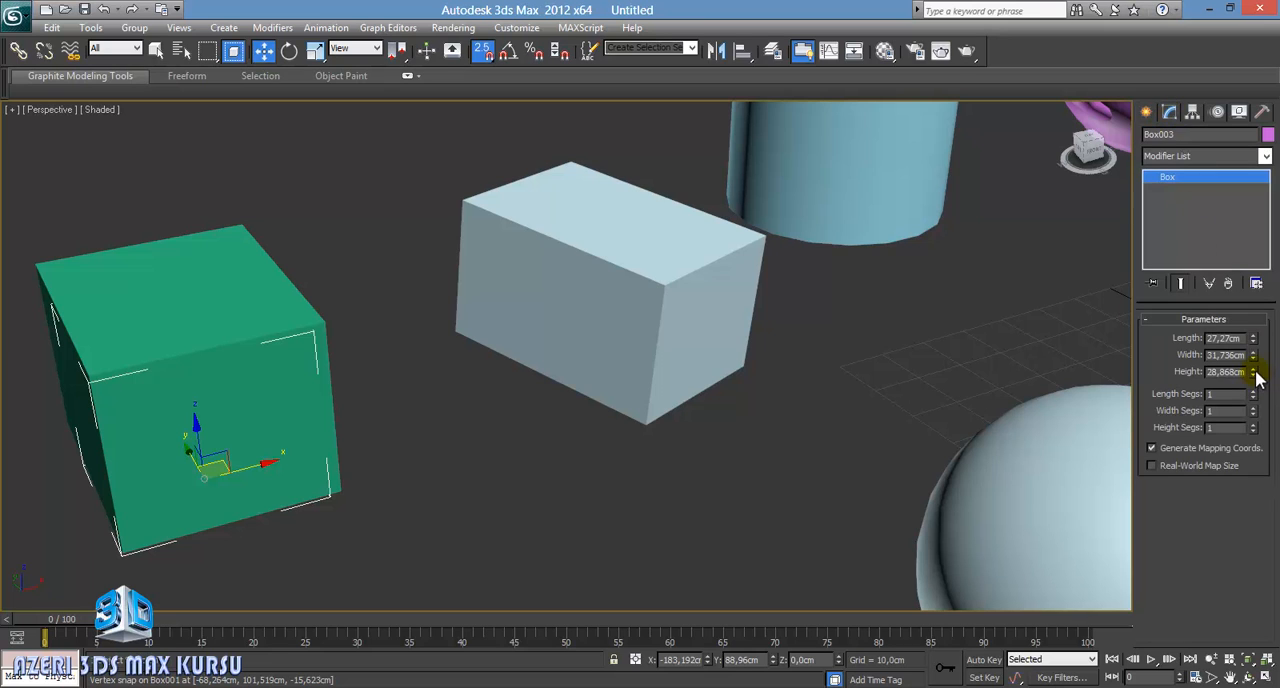
left_click_drag(1253, 372, 1249, 280)
mouse_move(520, 400)
middle_mouse_down("alt")
mouse_move(643, 488)
mouse_move(686, 351)
mouse_move(549, 480)
mouse_move(449, 423)
middle_mouse_up("alt")
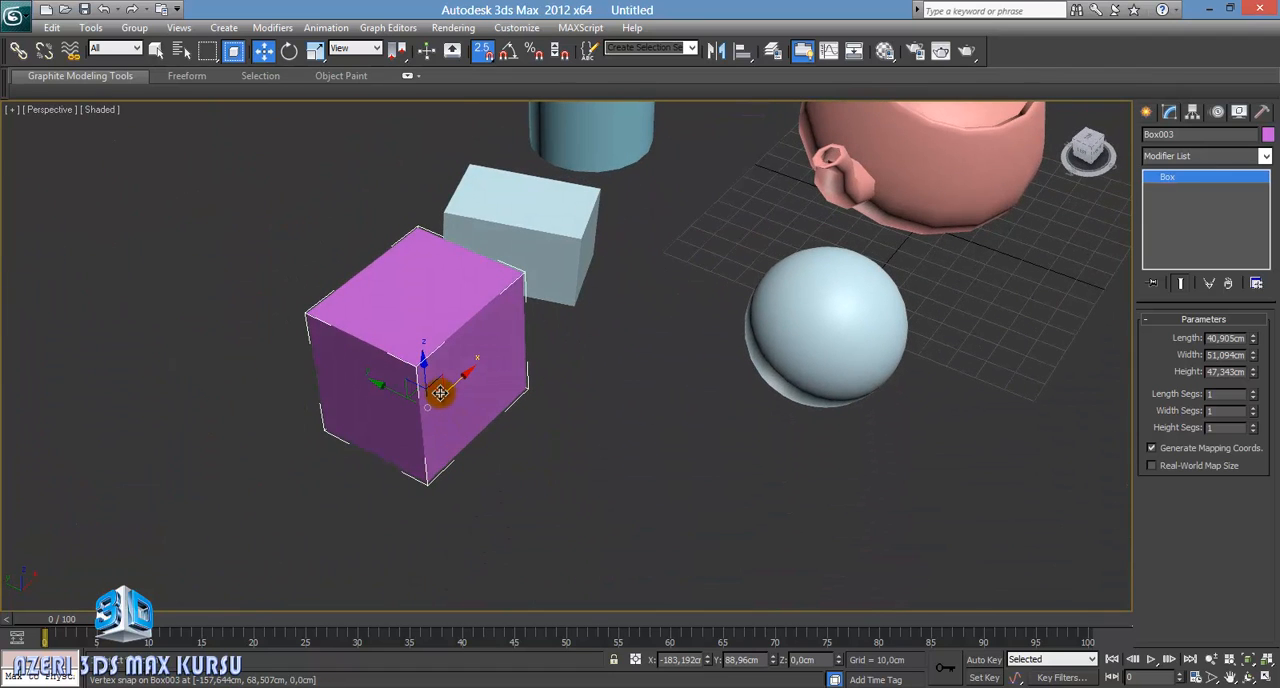
Step: Undo a trial move of the purple box, turn snapping off, and move it along Y to about 14 cm, clear of the green box
left_click_drag(440, 393, 572, 487)
key("ctrl+z")
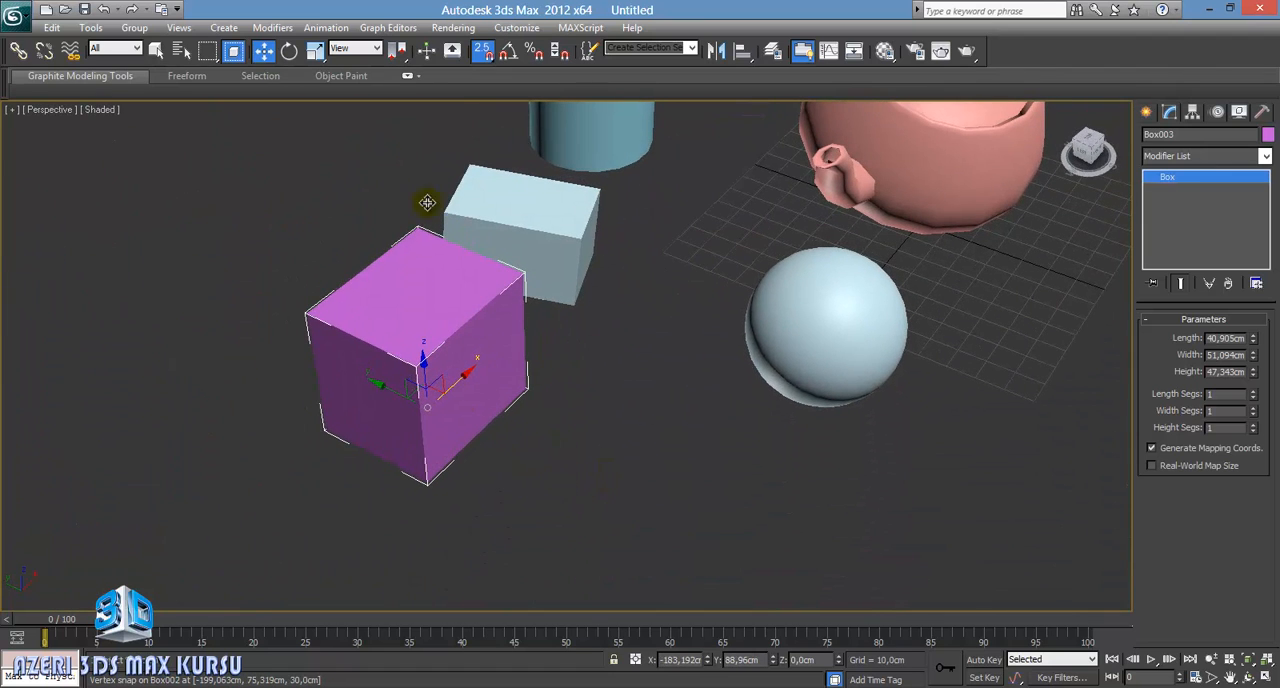
left_click(482, 50)
left_click_drag(445, 388, 580, 494)
middle_click_drag(576, 478, 570, 400)
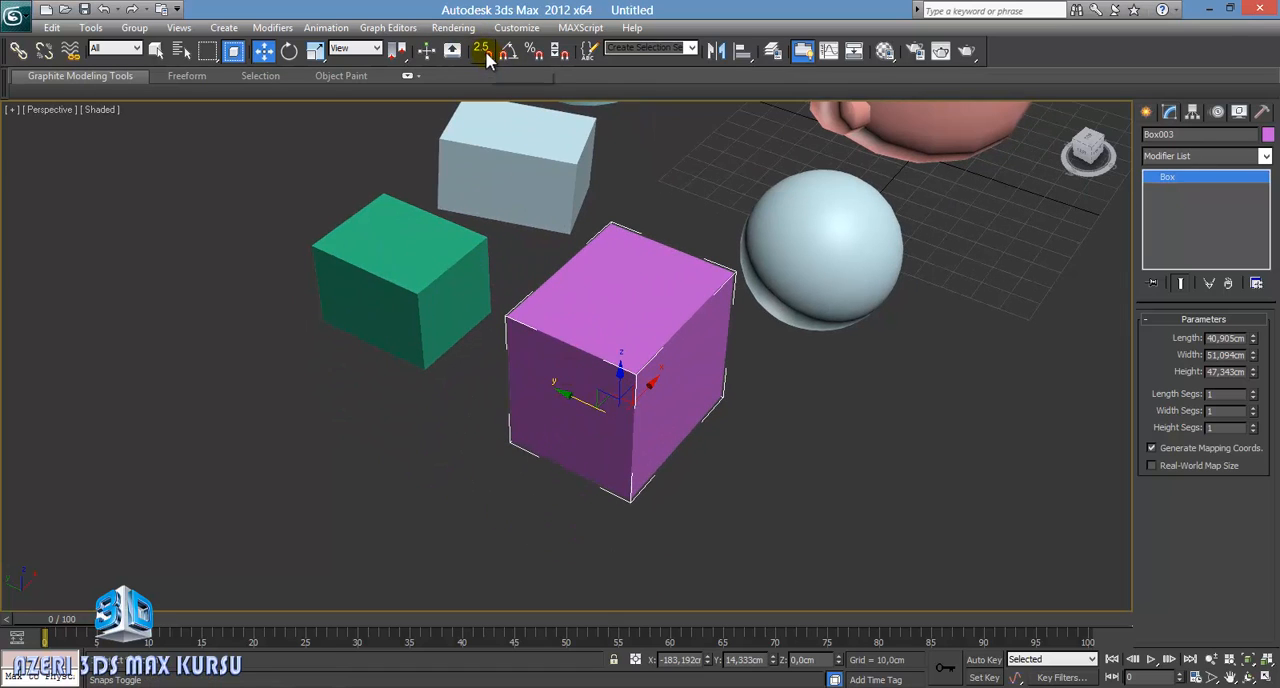
Step: Switch snapping to 3D mode and stack the purple box on the green one by snapping its lower front corner to the green box's upper front corner
left_click_drag(486, 56, 486, 126)
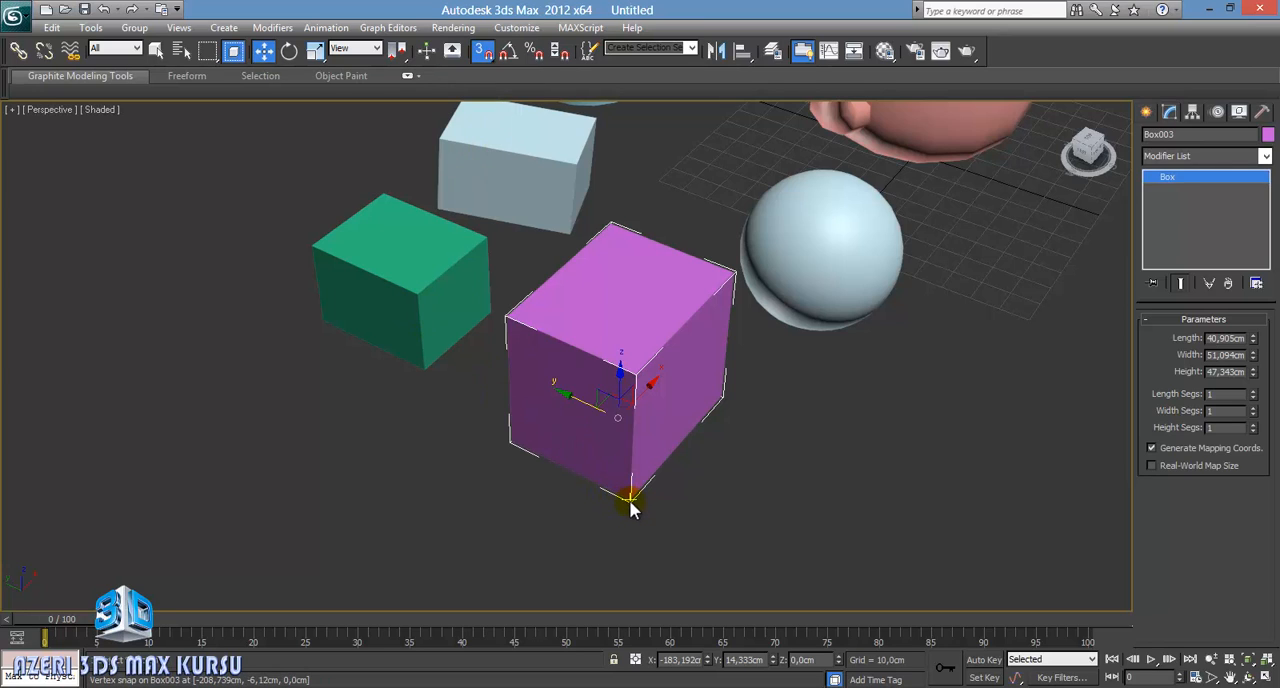
left_click_drag(629, 498, 420, 293)
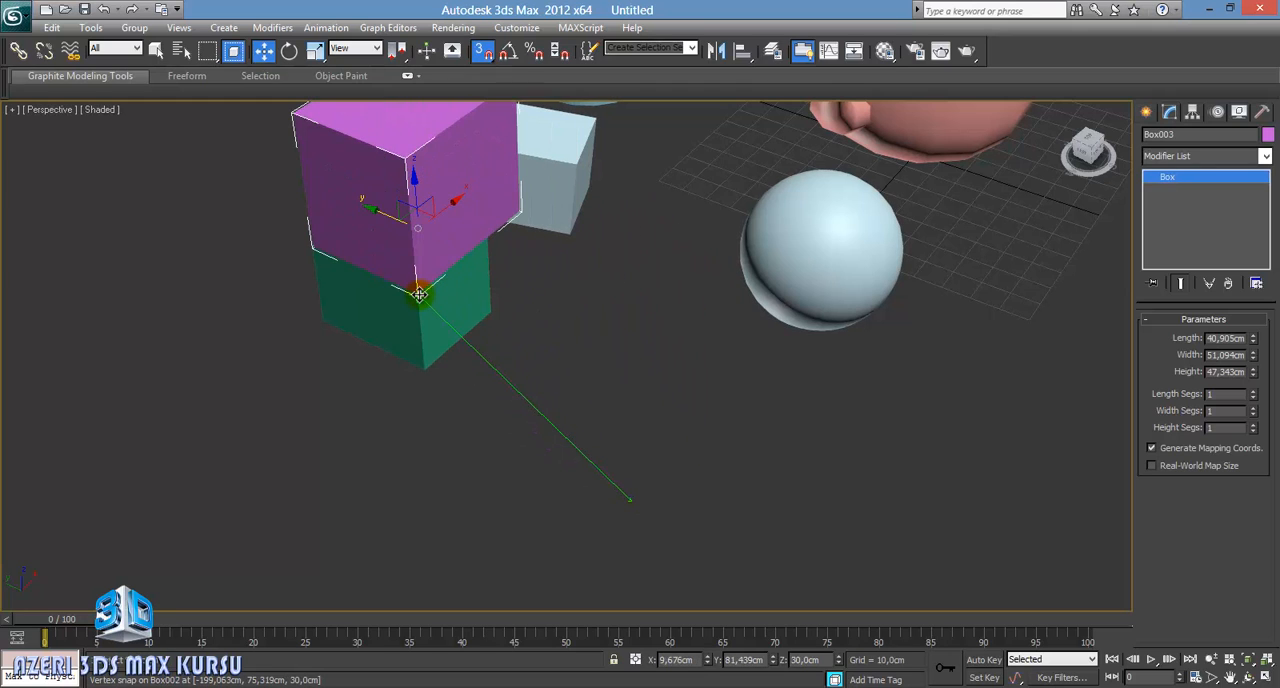
middle_click_drag(565, 369, 760, 397, "alt")
scroll(571, 334, "up", 5)
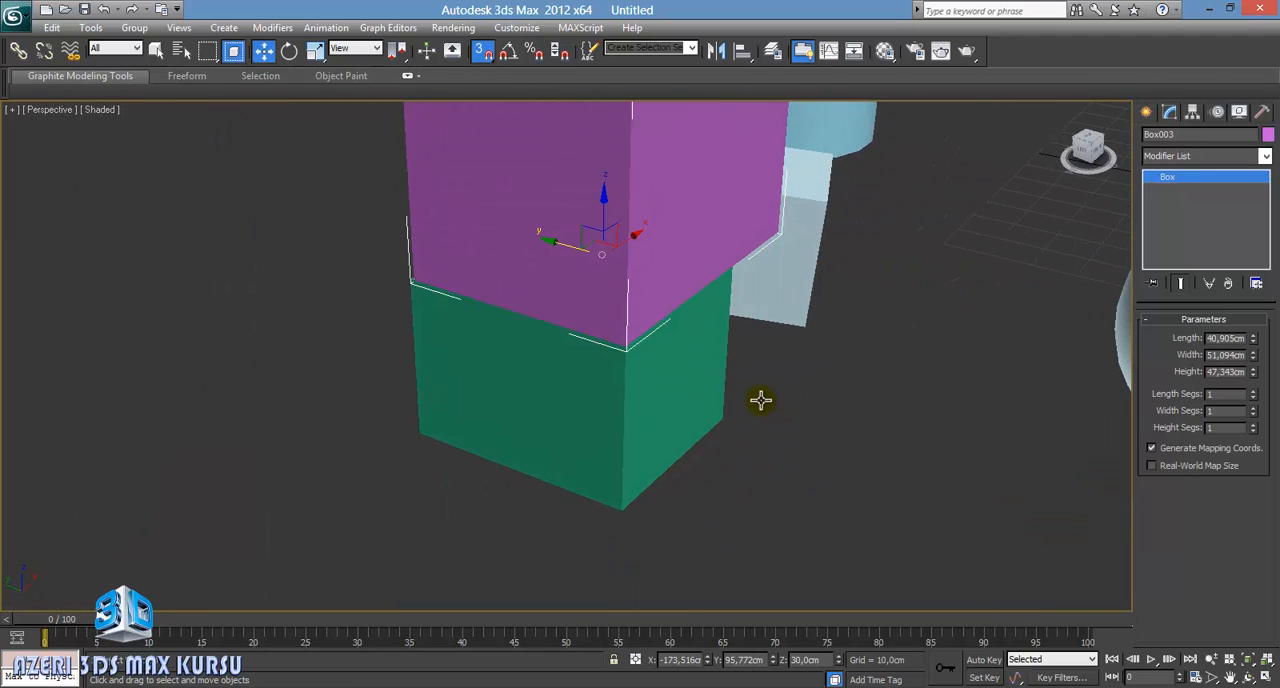
scroll(719, 272, "down", 5)
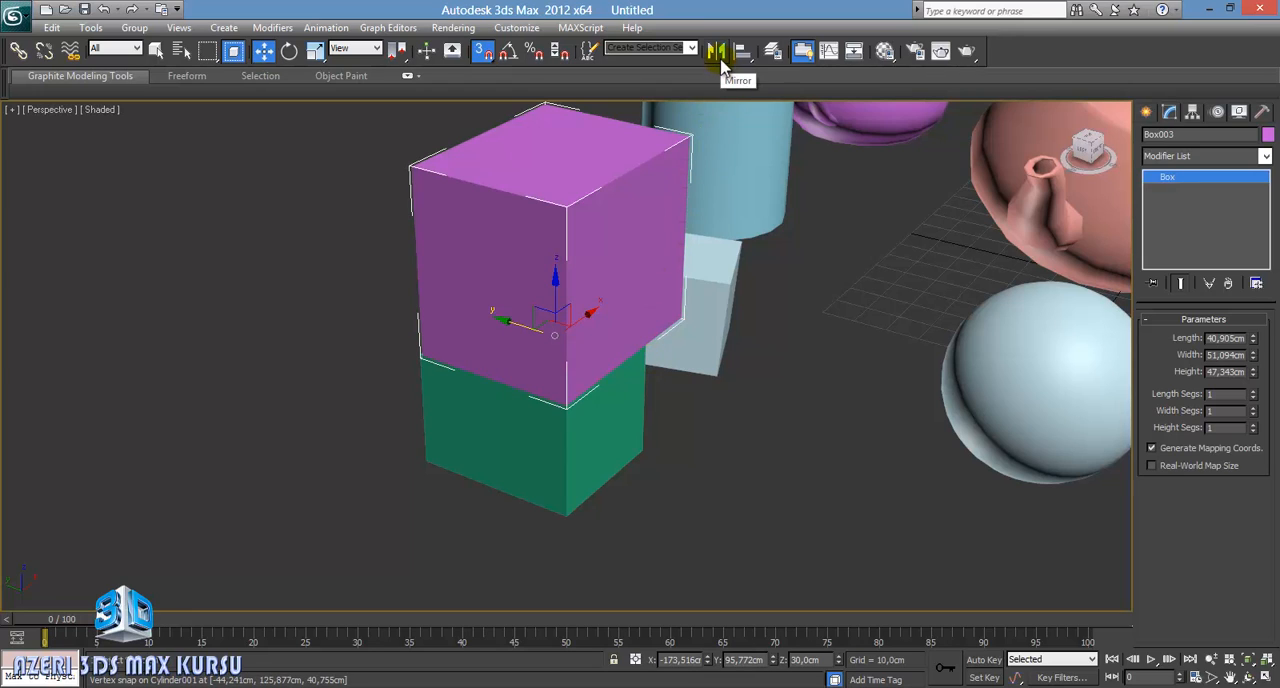
Step: Turn snapping off and open the Mirror settings for the large teapot, keeping the teapot in clear view
scroll(866, 271, "down", 5)
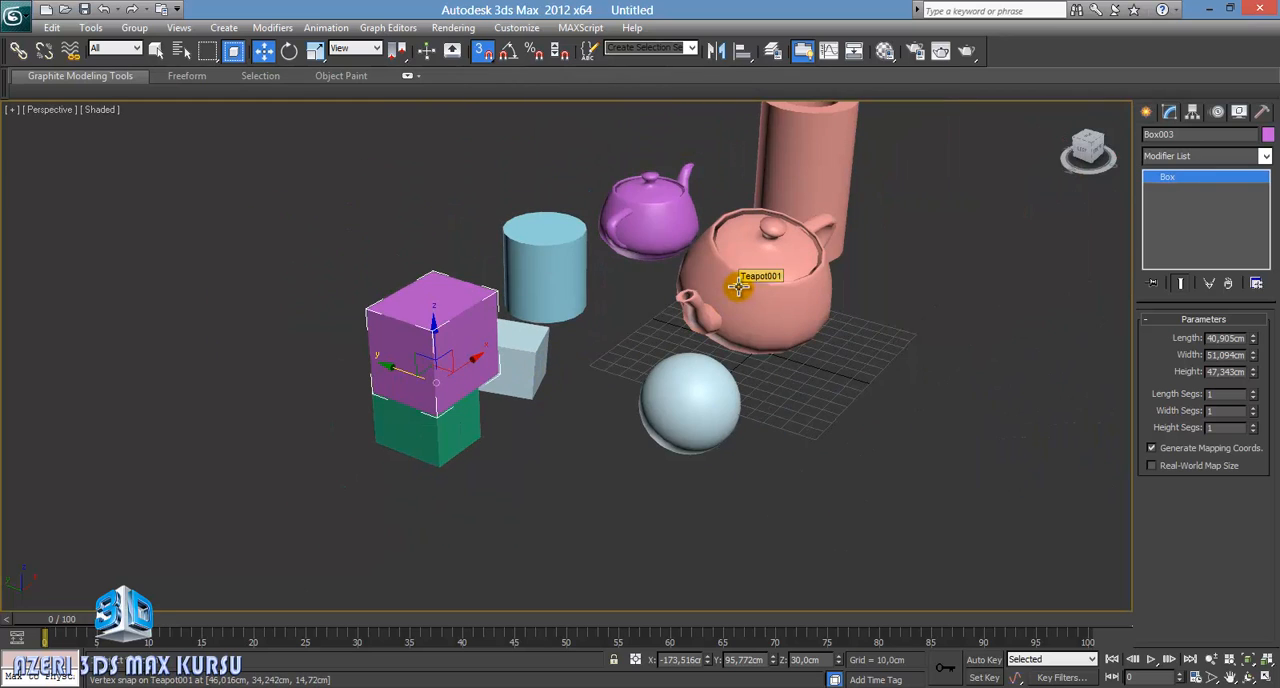
key("s")
left_click(762, 316)
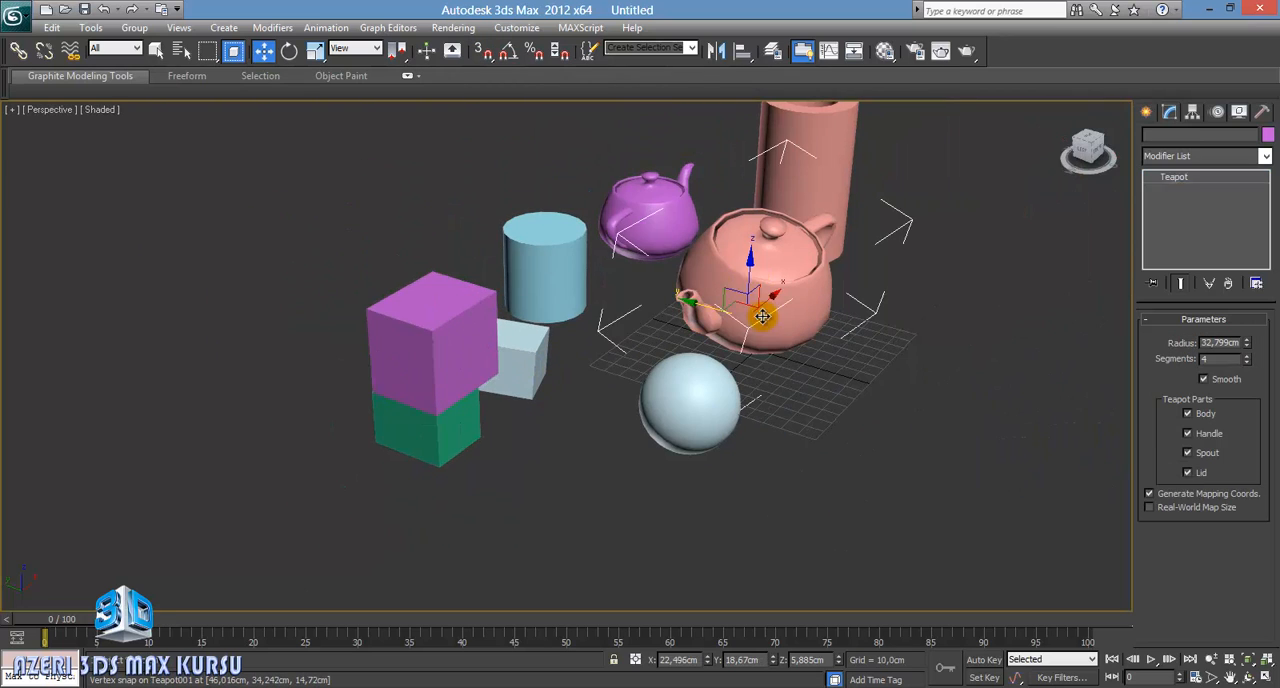
middle_click_drag(762, 316, 583, 314, "alt")
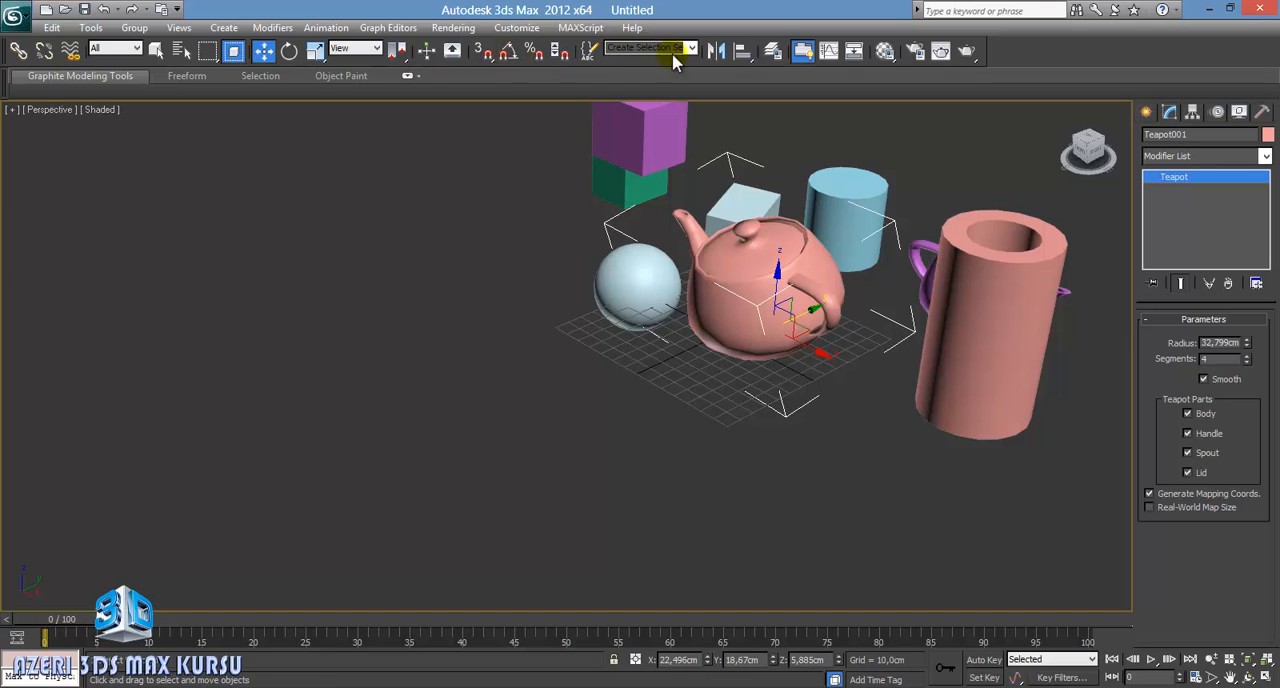
left_click(716, 50)
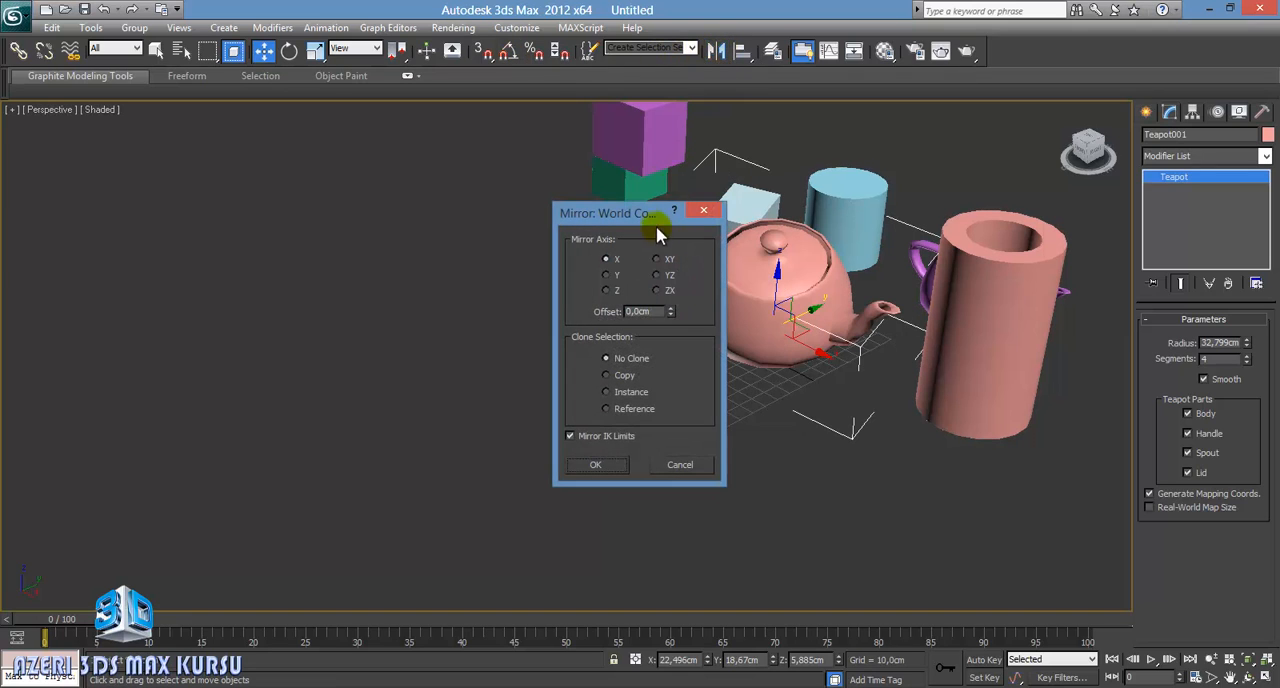
left_click_drag(659, 214, 417, 198)
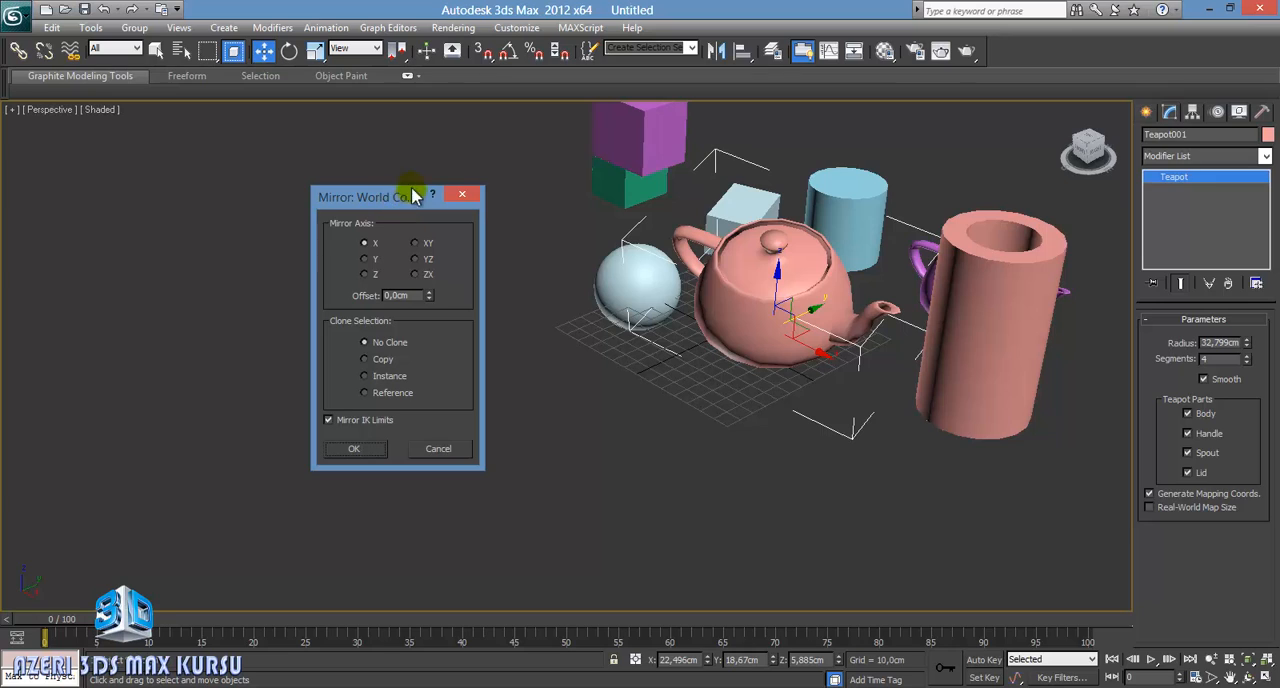
left_click_drag(414, 194, 428, 169)
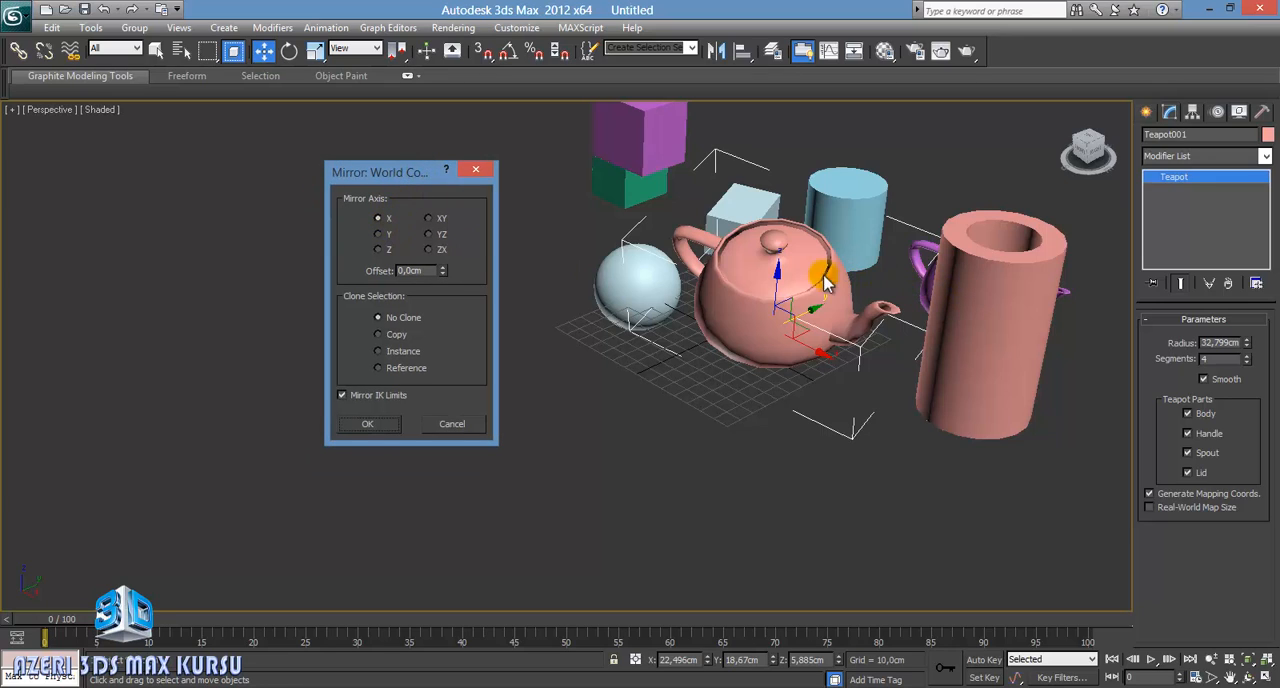
Step: Try mirroring the large teapot on the X, Y and Z axes in turn without cloning
left_click(385, 238)
left_click(385, 248)
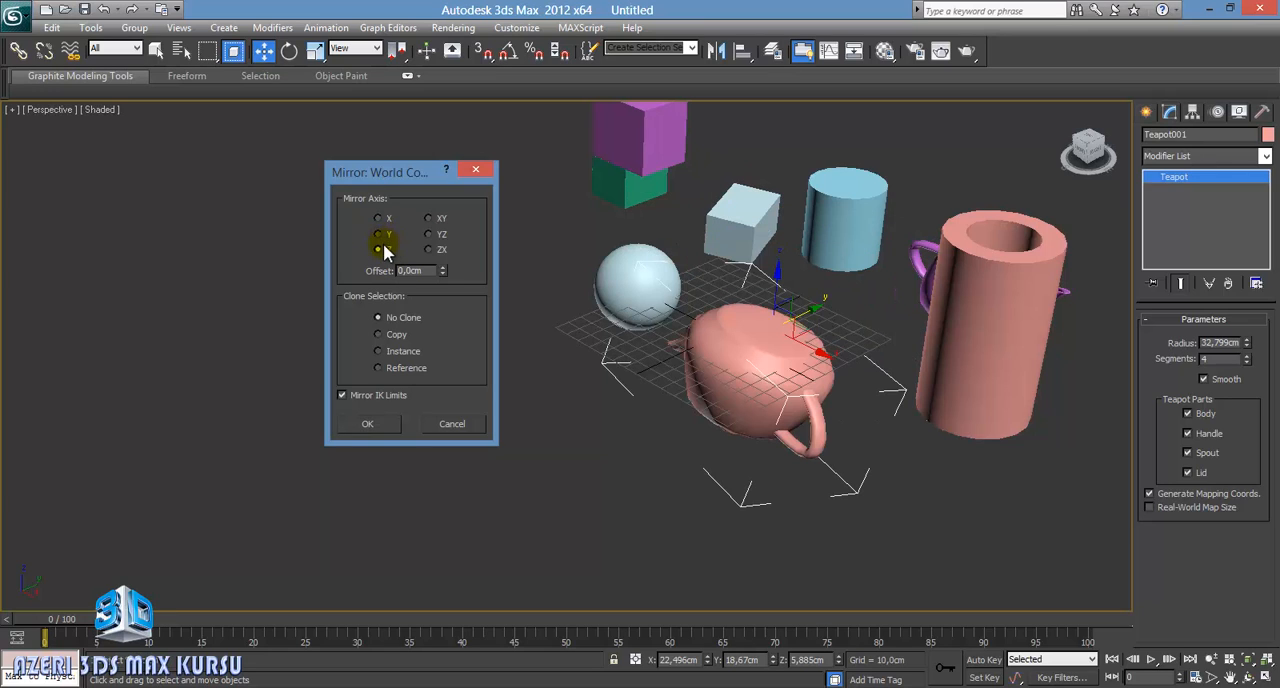
left_click(384, 234)
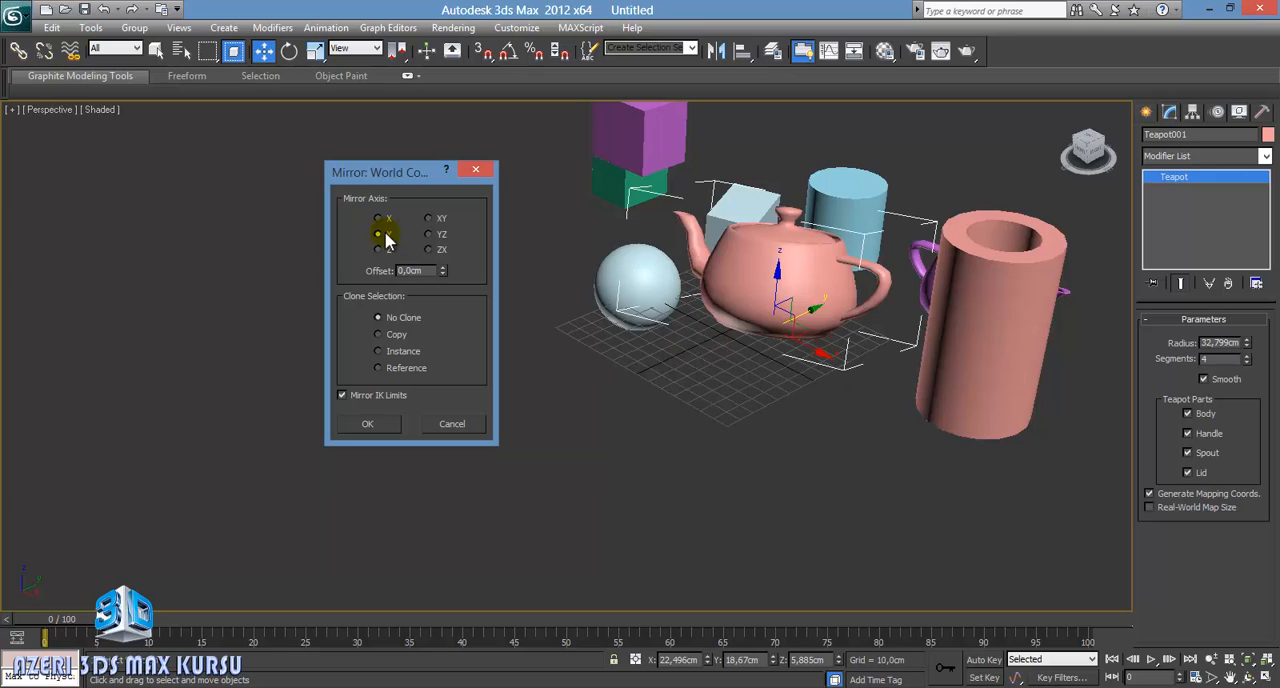
left_click(384, 220)
left_click(385, 236)
left_click(386, 249)
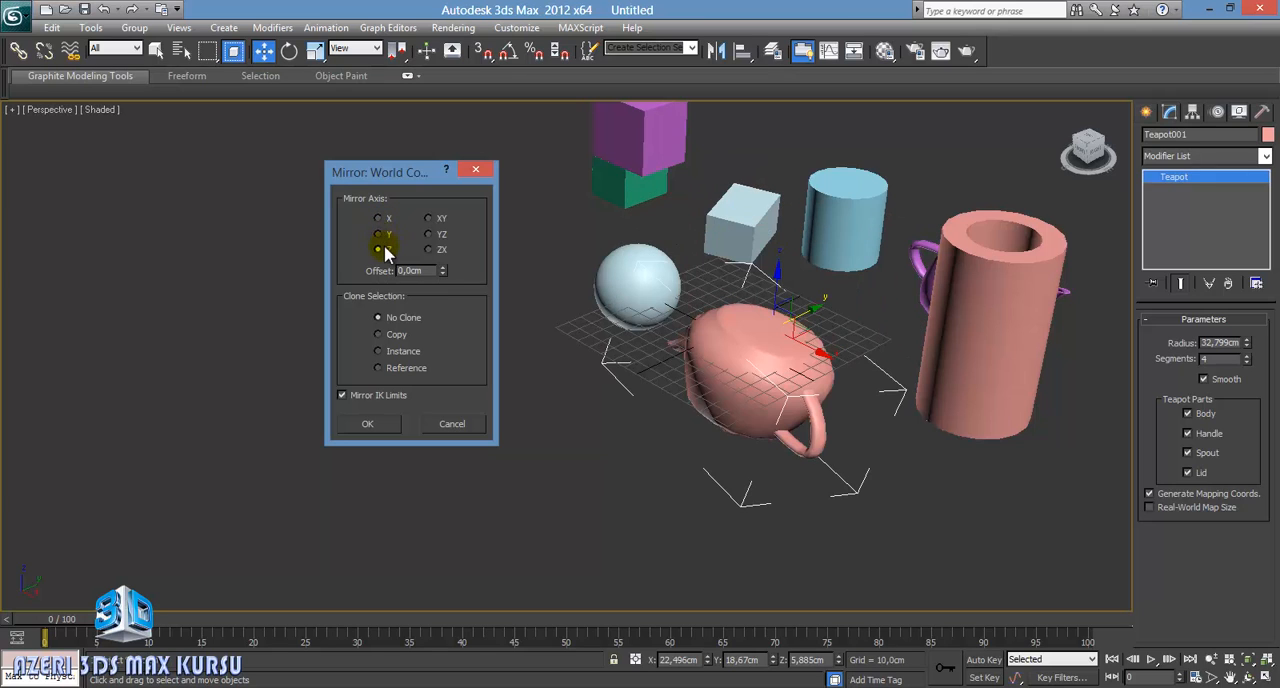
left_click(385, 236)
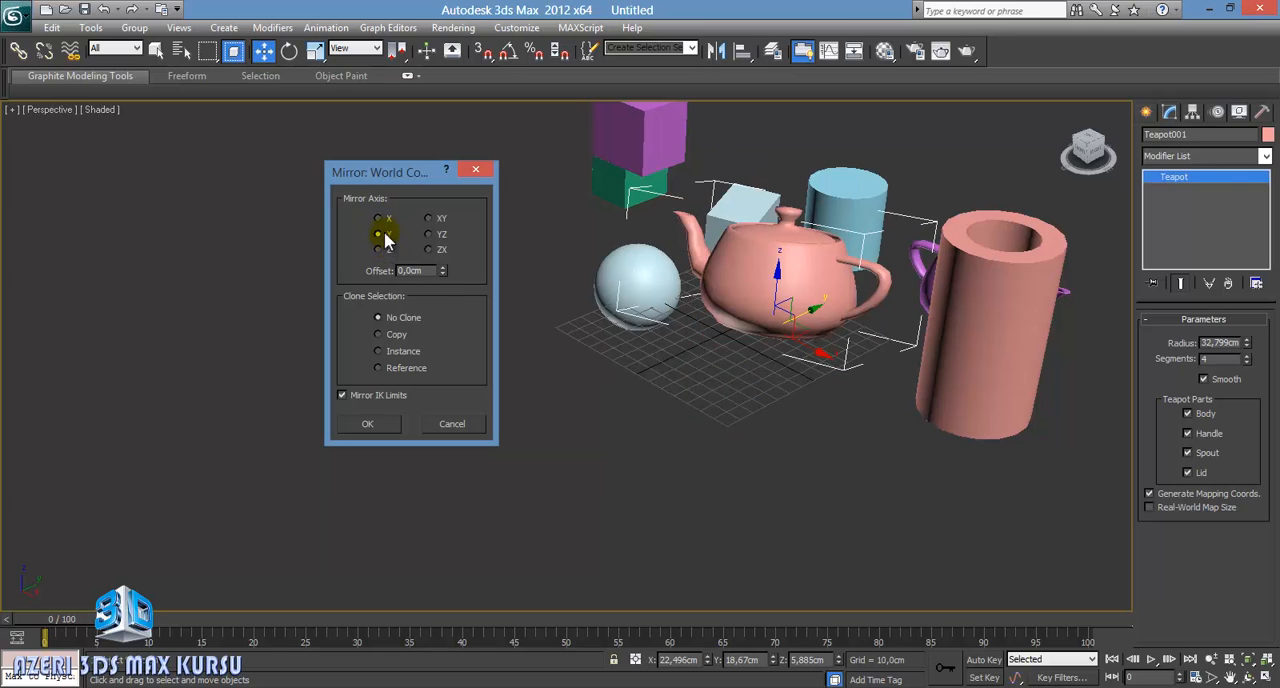
left_click(384, 220)
left_click(385, 236)
left_click(384, 248)
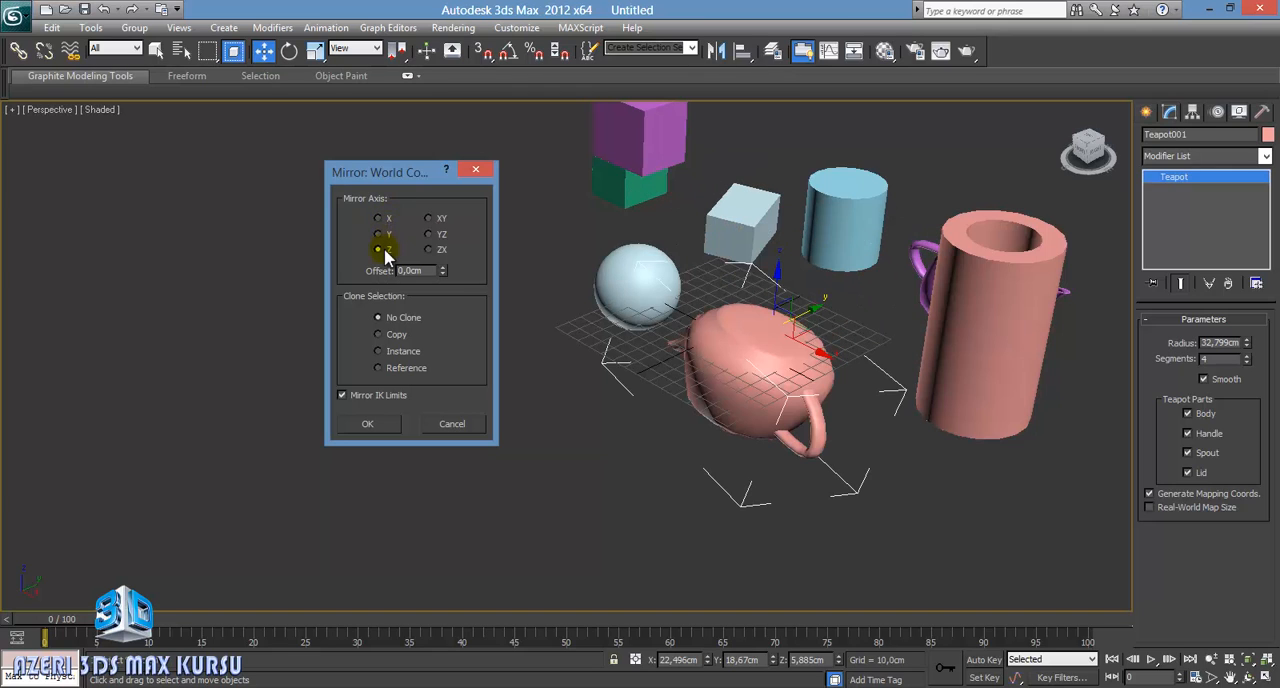
left_click(385, 236)
left_click(384, 220)
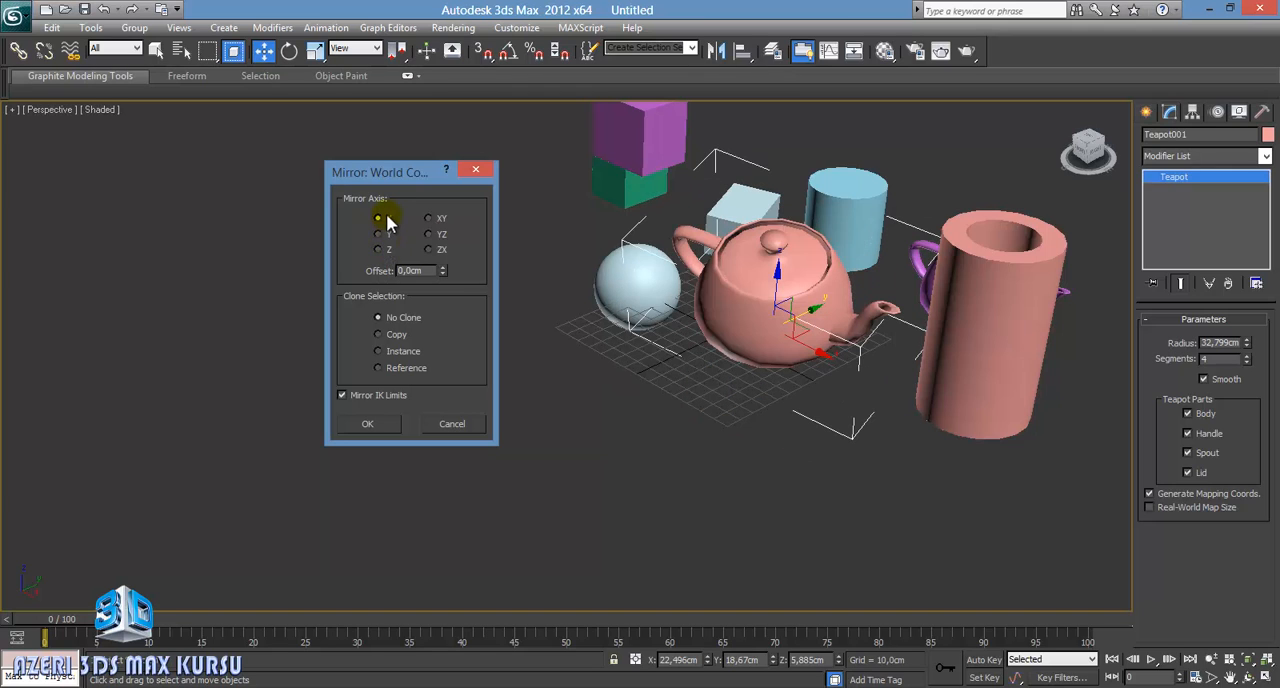
Step: Compare the ZX and YZ mirror axes, and mirror the large teapot on the XY axis with No Clone
left_click(429, 250)
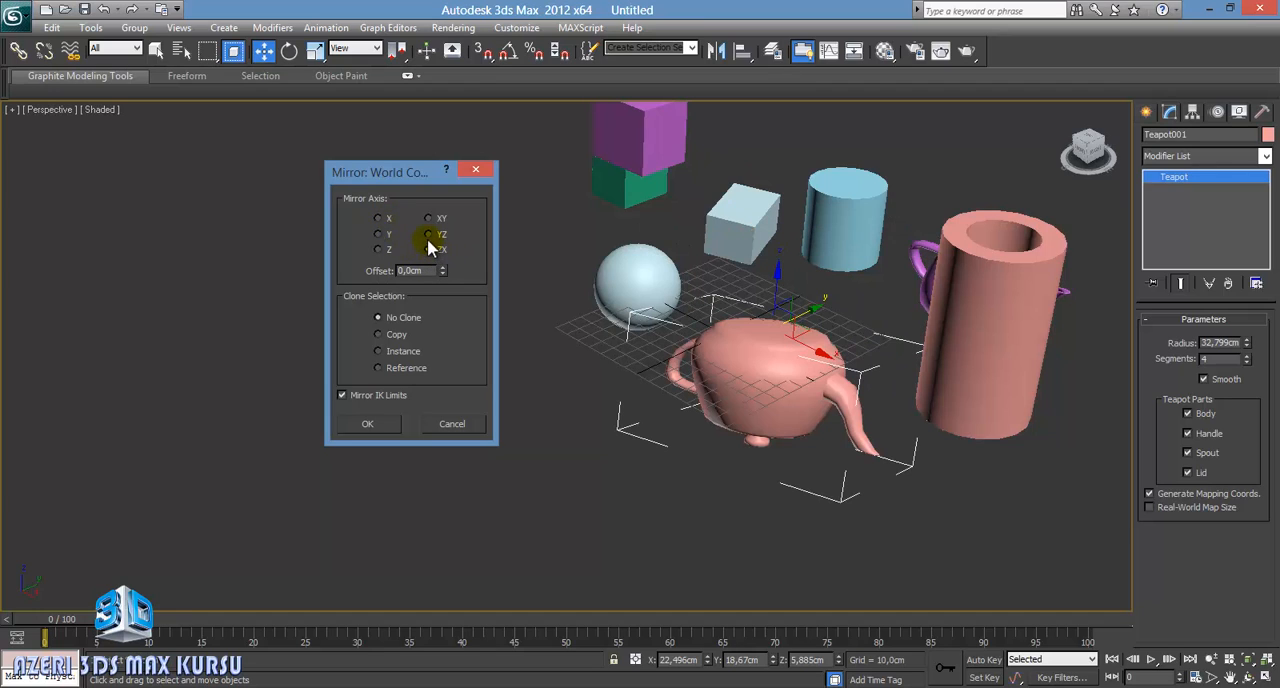
left_click(426, 234)
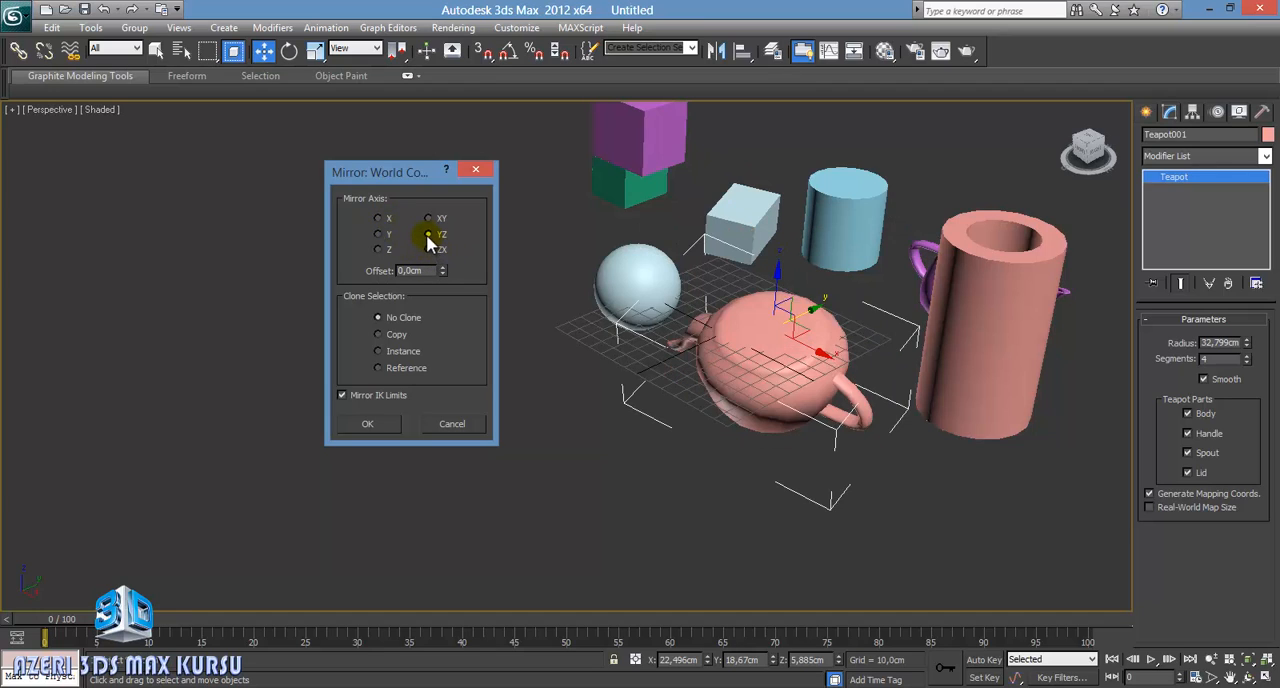
left_click(427, 219)
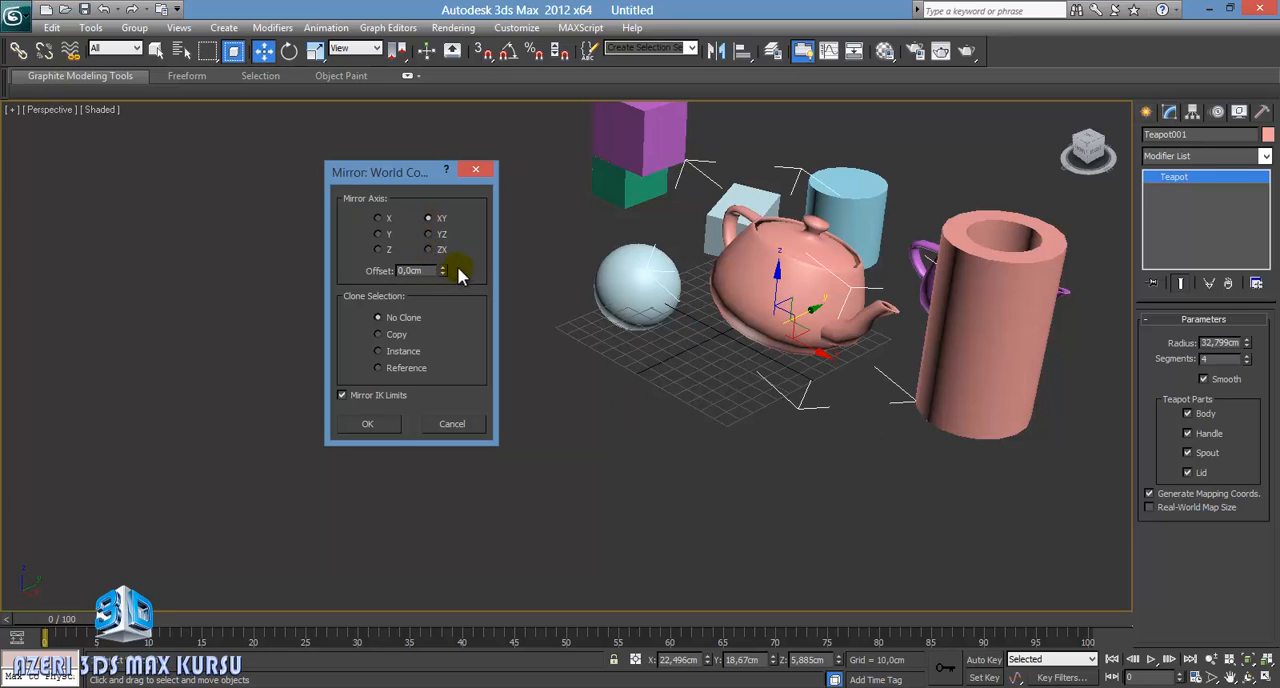
left_click(388, 424)
Step: Open the layer manager and place it clear of the objects in the viewport
middle_click_drag(912, 262, 737, 283)
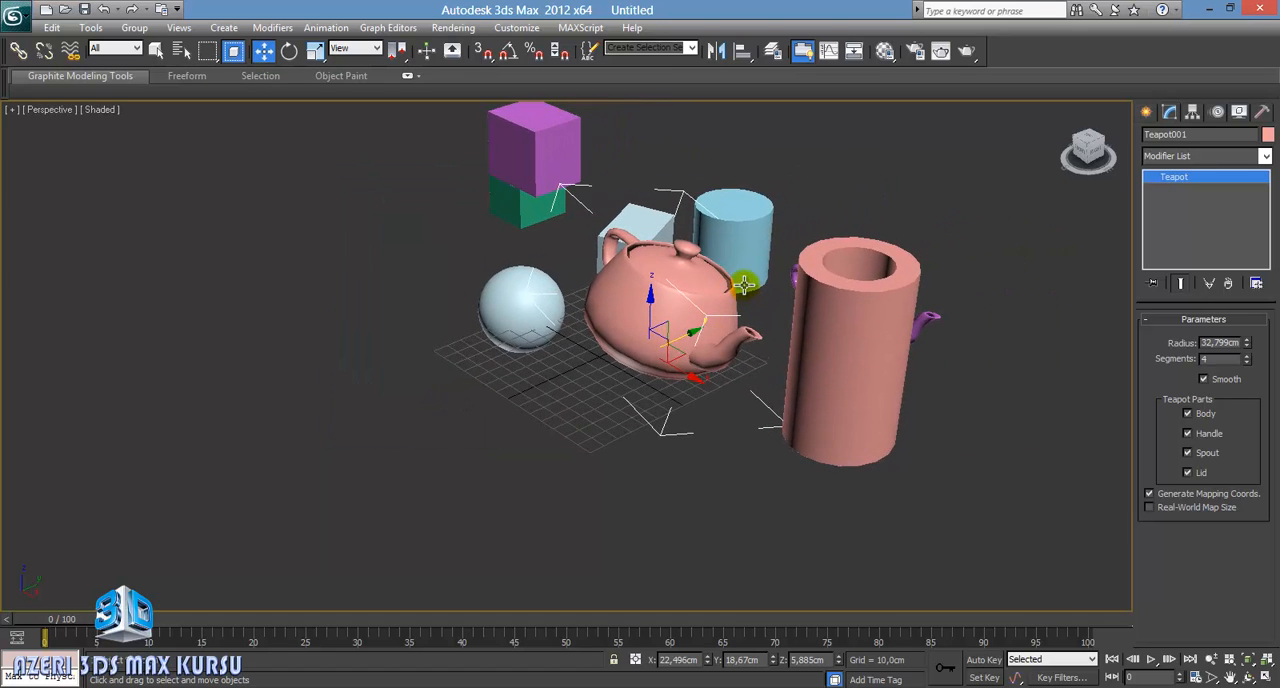
left_click(772, 55)
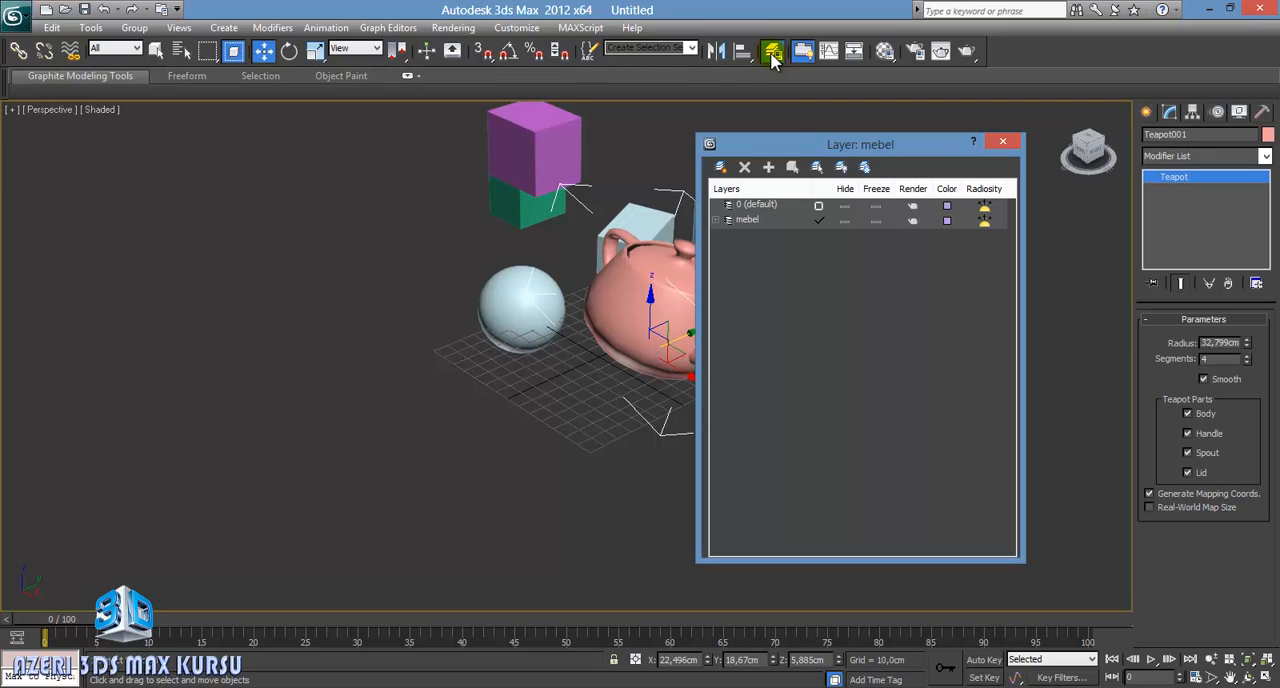
left_click_drag(918, 147, 286, 127)
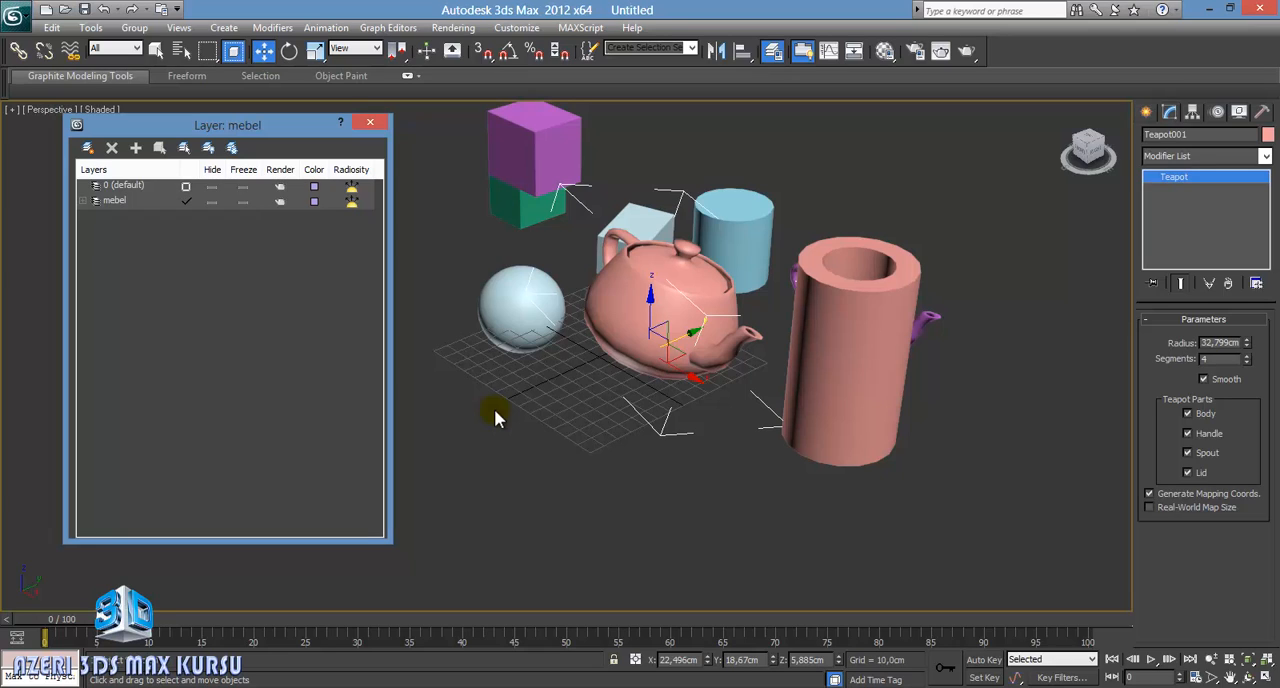
Step: Close the layer manager, examine the Material Editor after moving it clear of the objects, and close it
left_click(370, 122)
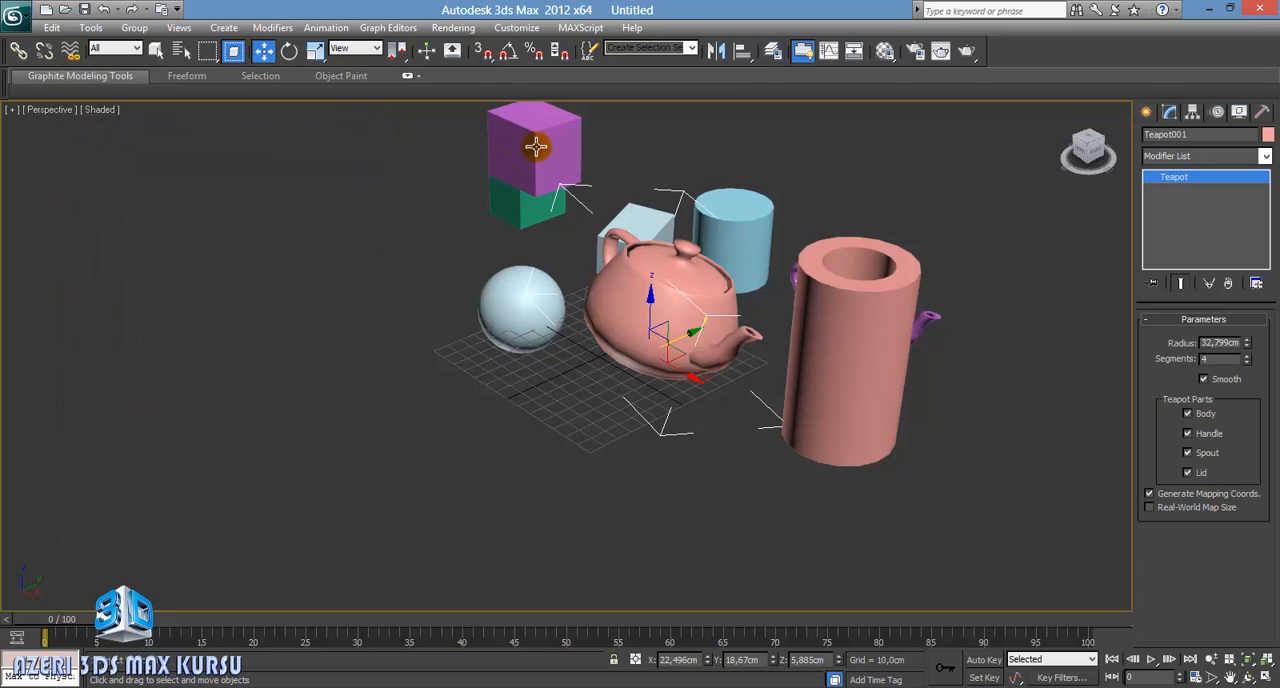
left_click(885, 55)
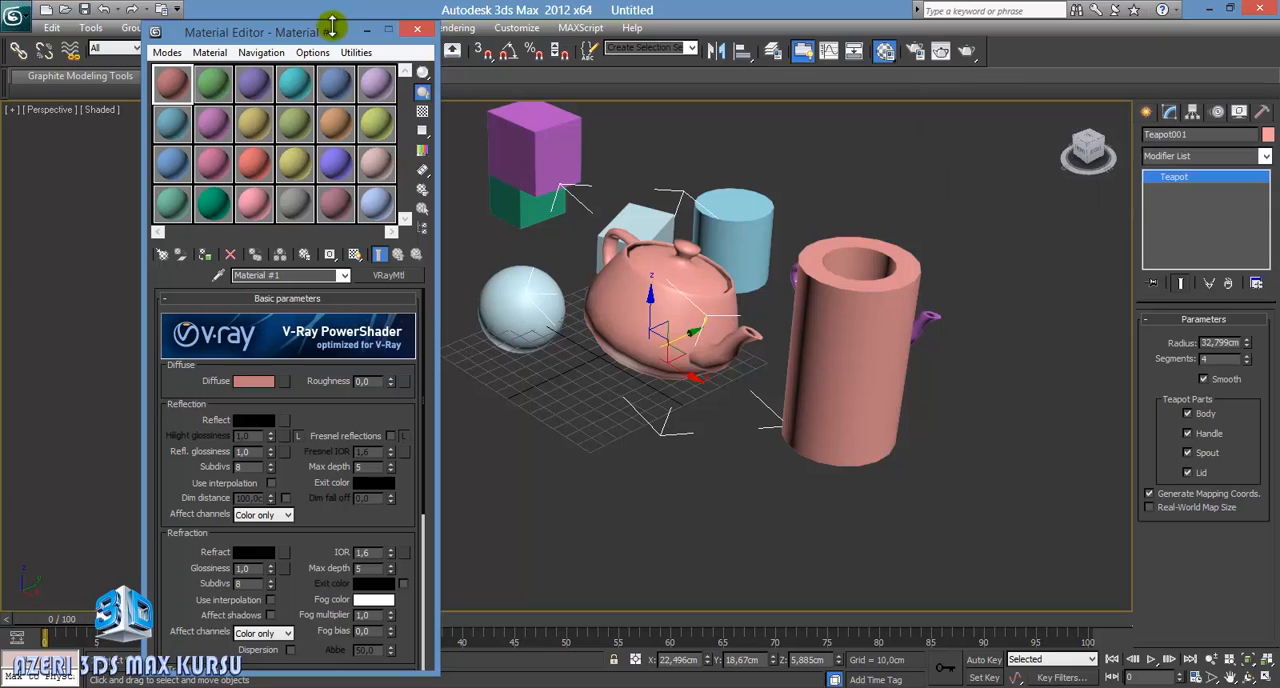
left_click_drag(332, 35, 254, 23)
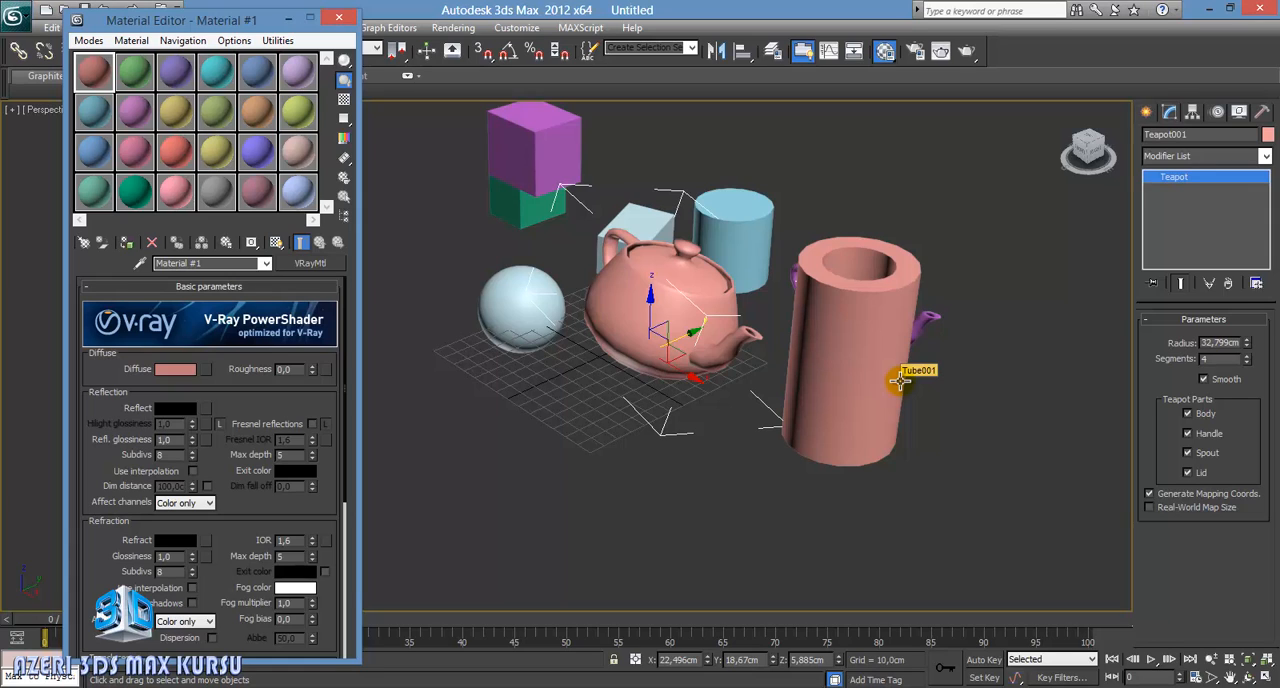
left_click(341, 20)
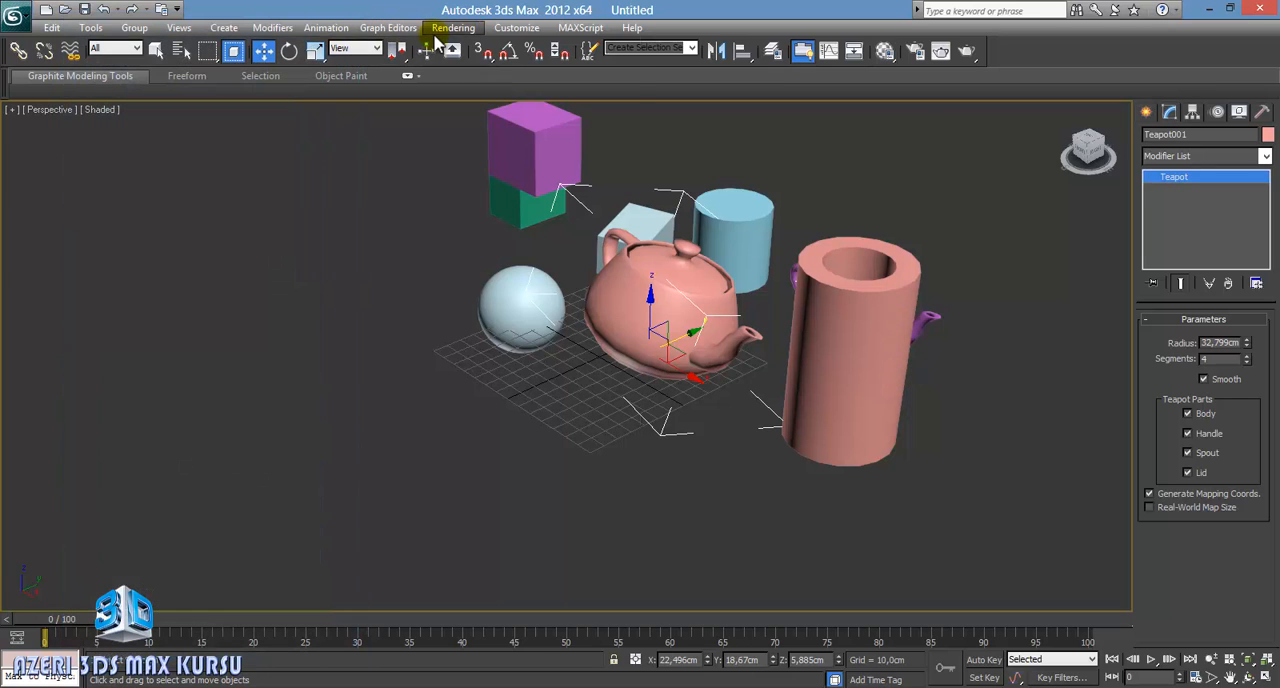
Step: Reopen the Compact Material Editor twice to view the material slots and V-Ray parameters, closing it each time
left_click(442, 28)
mouse_move(557, 220)
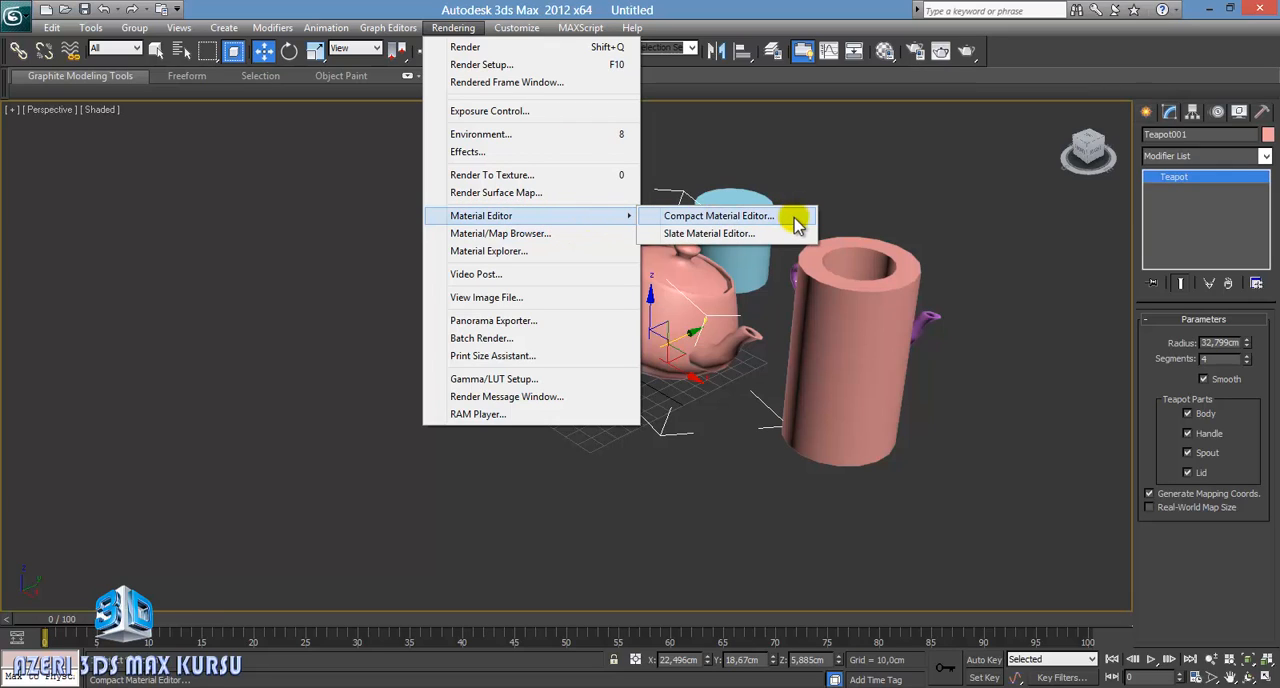
left_click(795, 220)
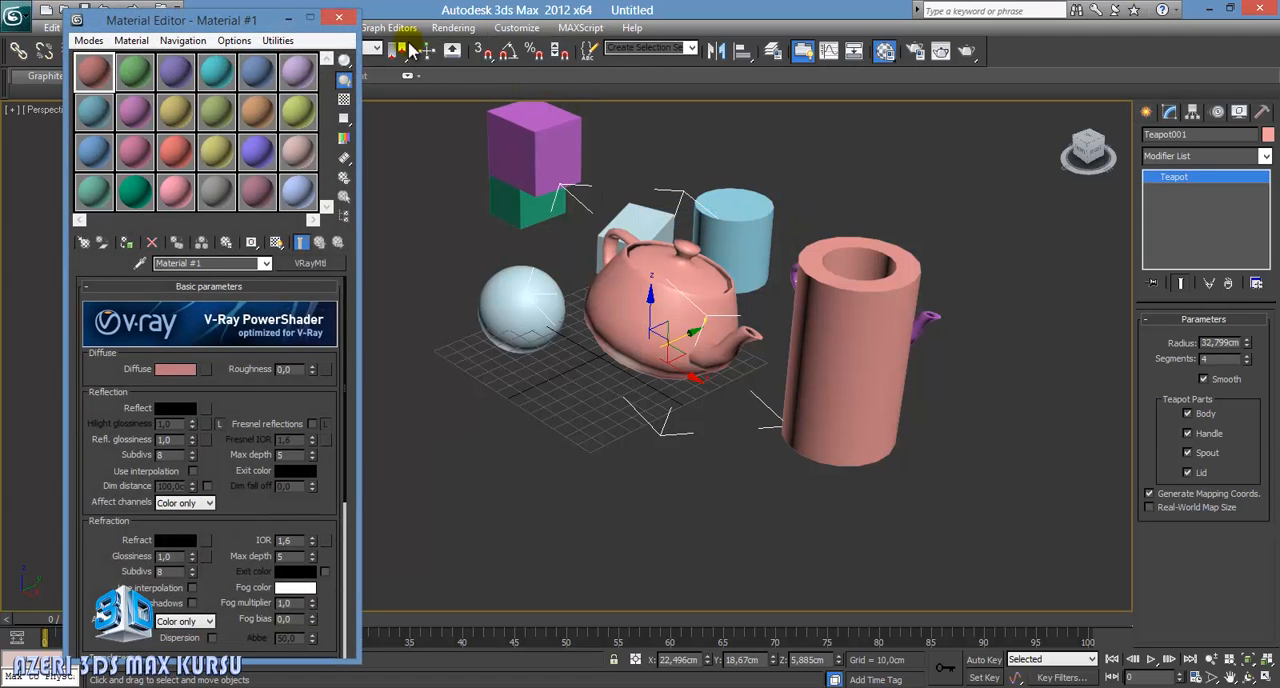
left_click(338, 22)
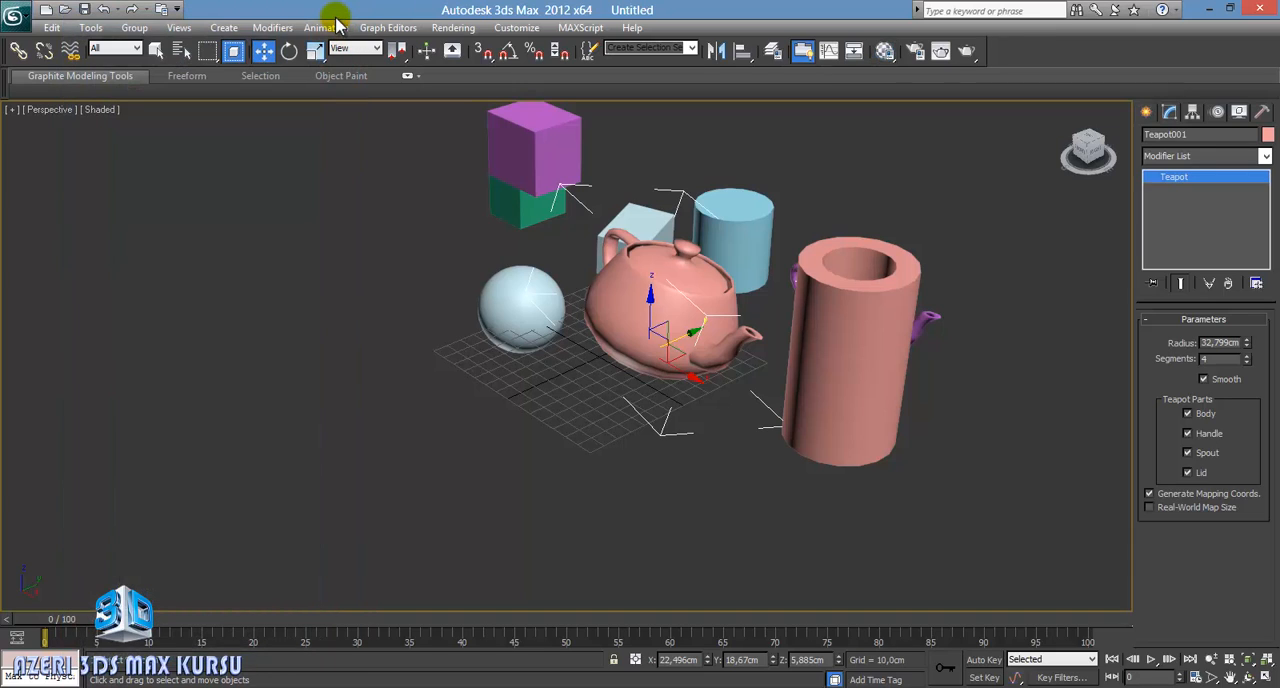
left_click(886, 52)
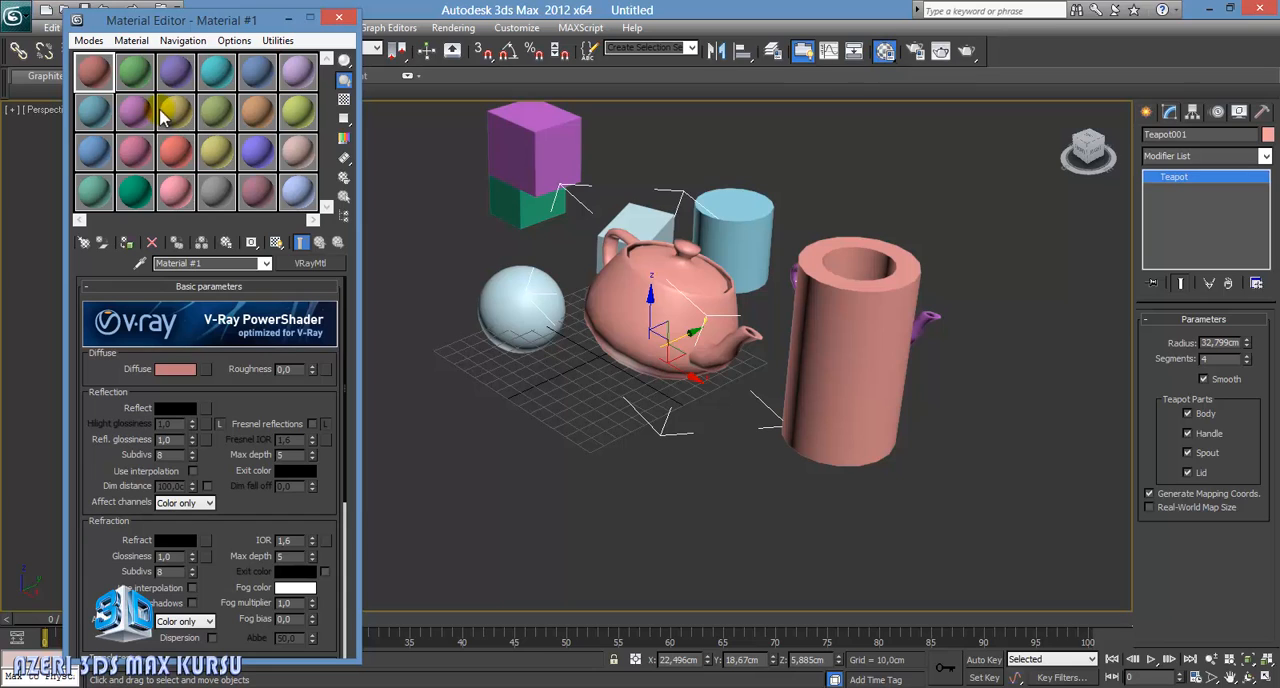
left_click(339, 18)
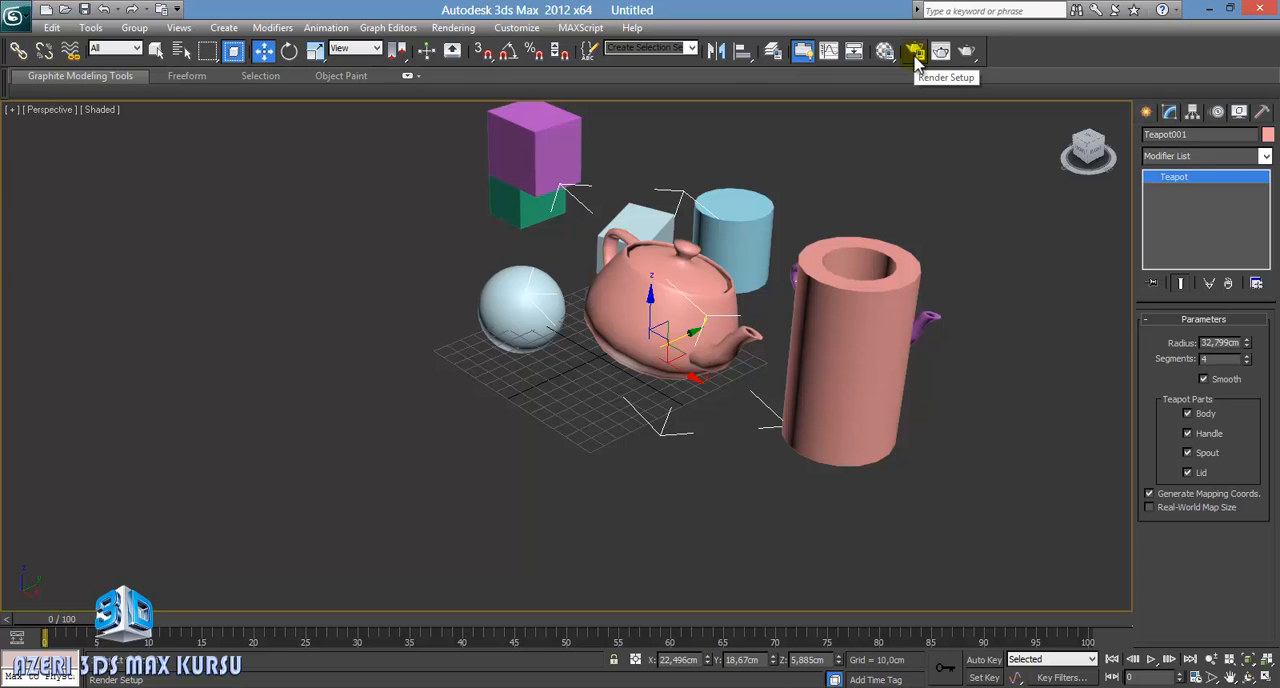
Step: Examine the Render Setup common parameters, reopen the Render Setup window once more, and close it
left_click(916, 58)
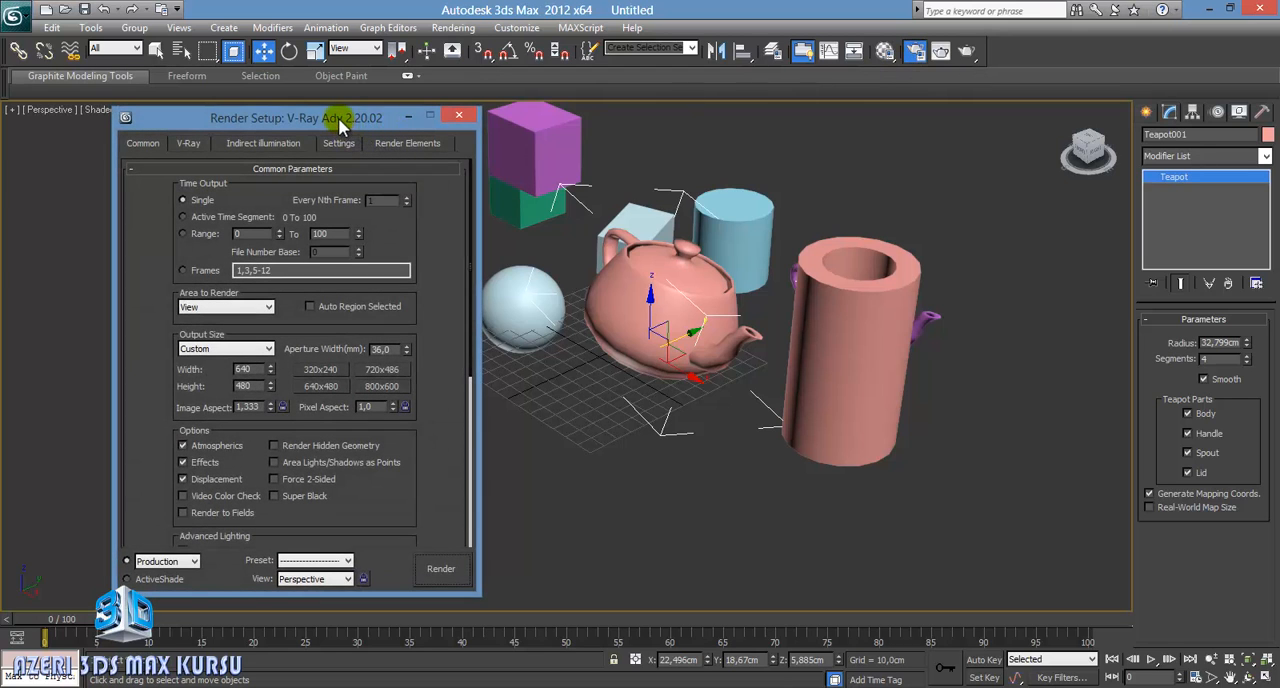
left_click_drag(335, 117, 317, 91)
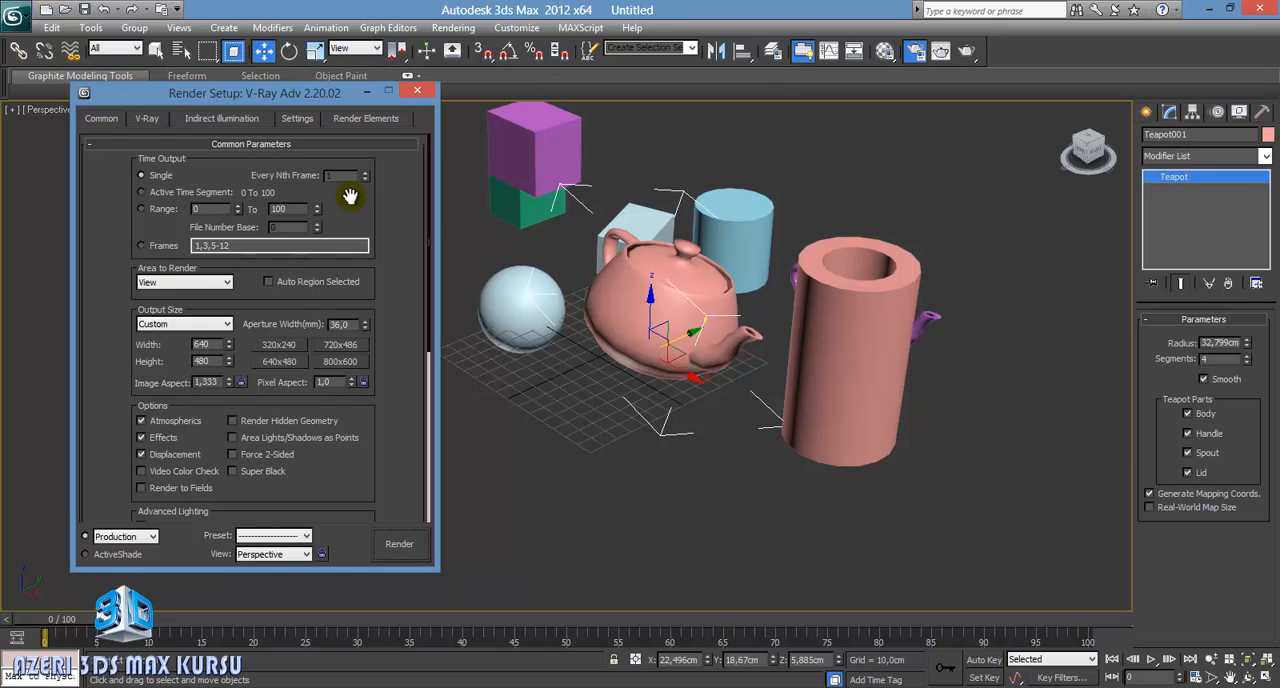
left_click(416, 93)
left_click(453, 27)
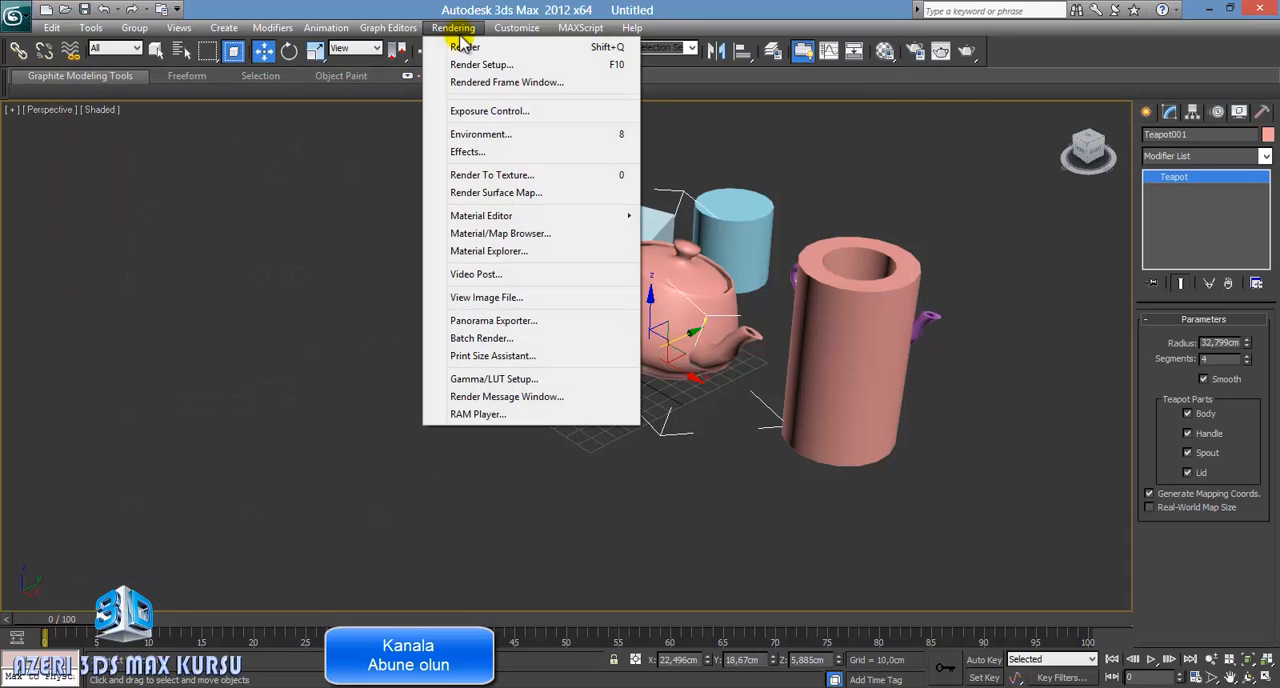
left_click(616, 70)
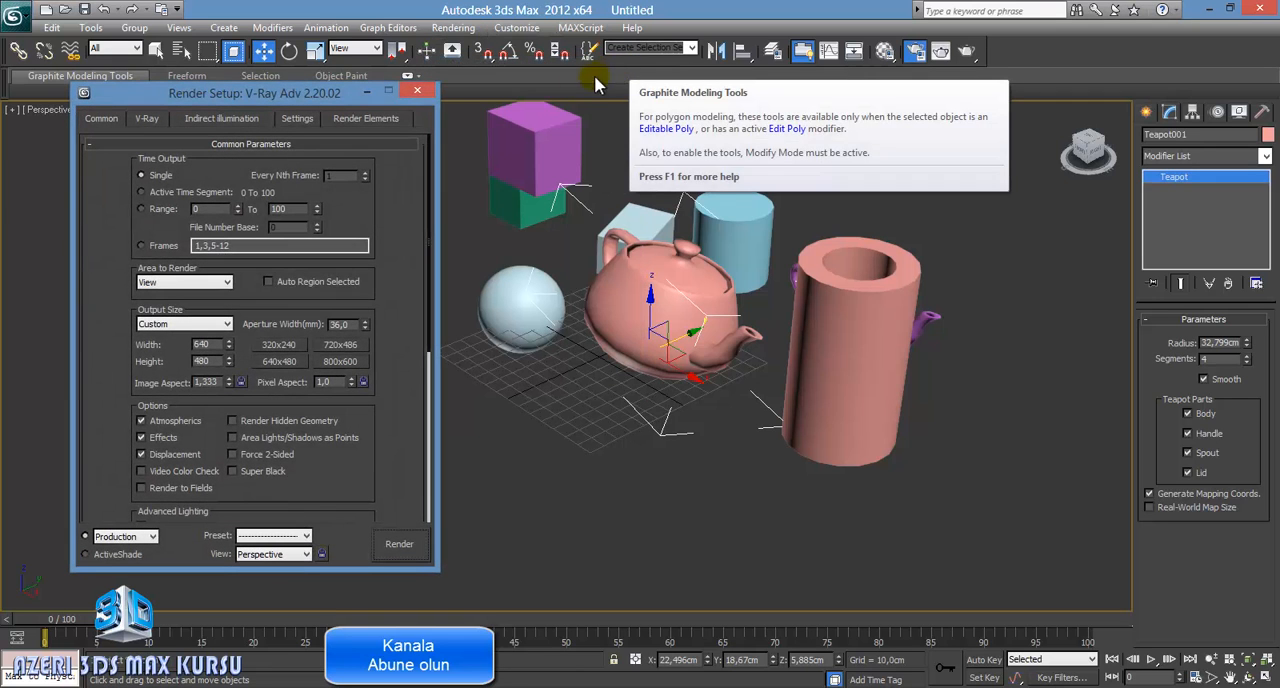
left_click(417, 93)
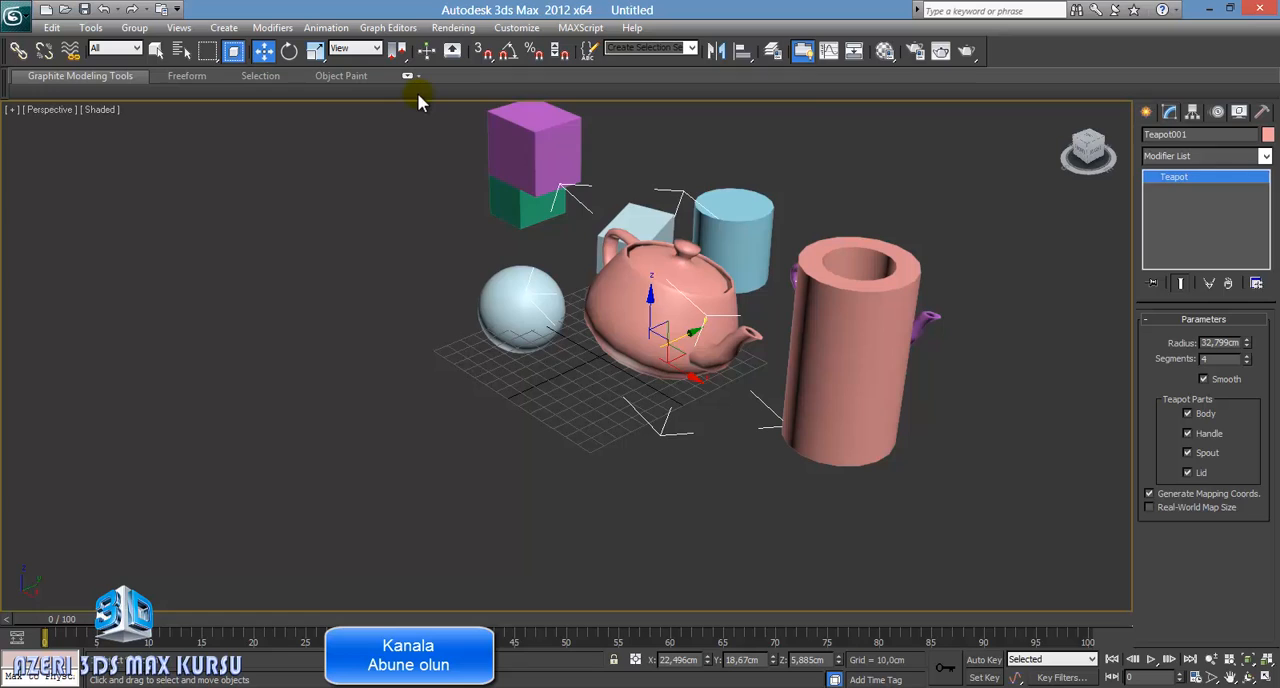
Step: Render the Perspective view from the Rendered Frame Window, move the window aside to view the image, and close it
left_click(941, 52)
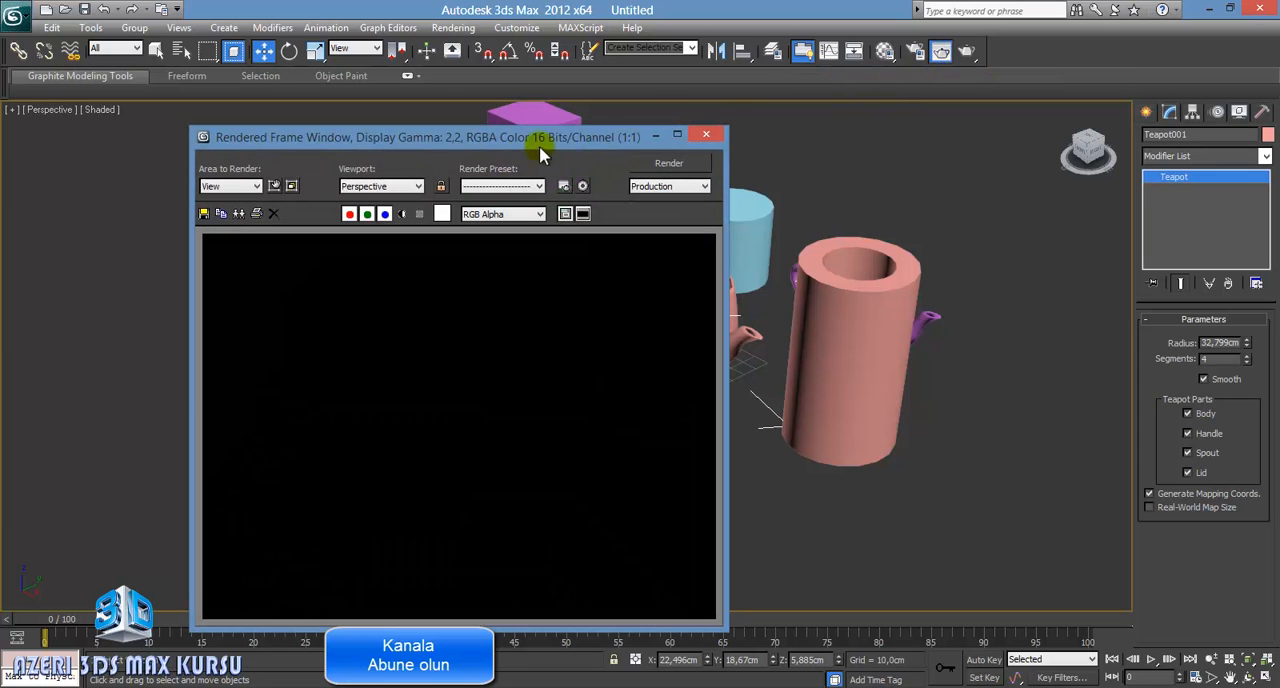
left_click_drag(526, 143, 391, 64)
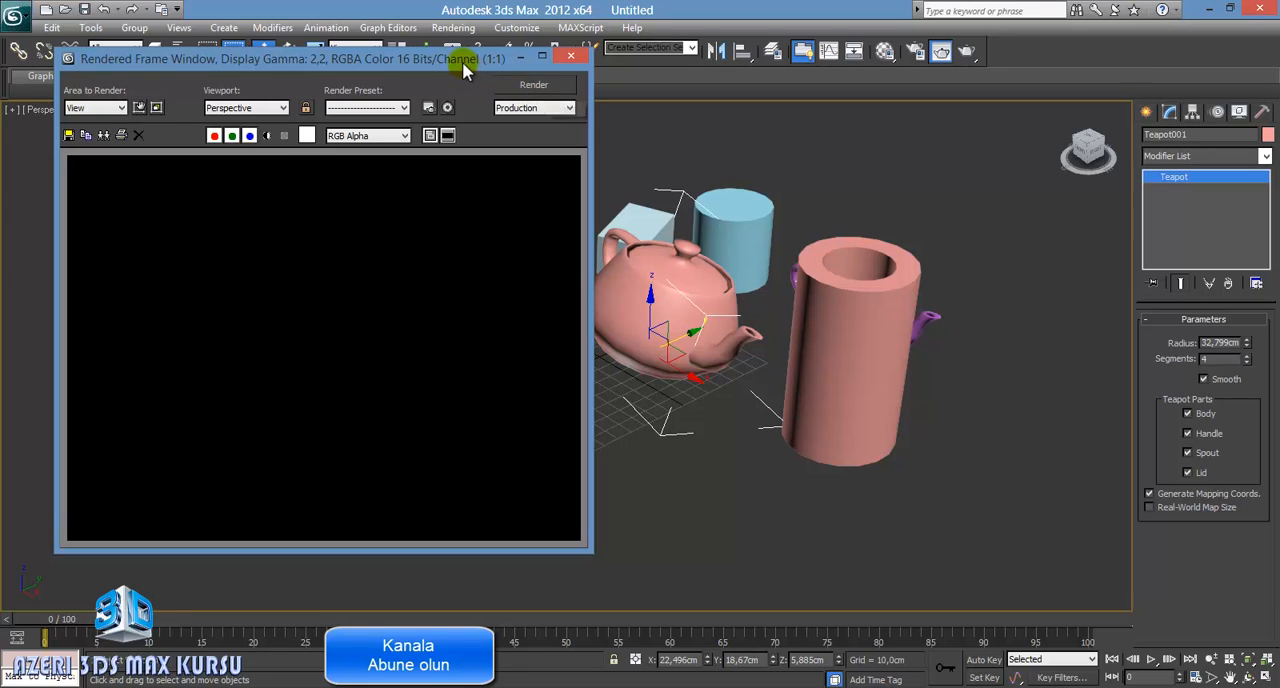
left_click_drag(462, 61, 583, 113)
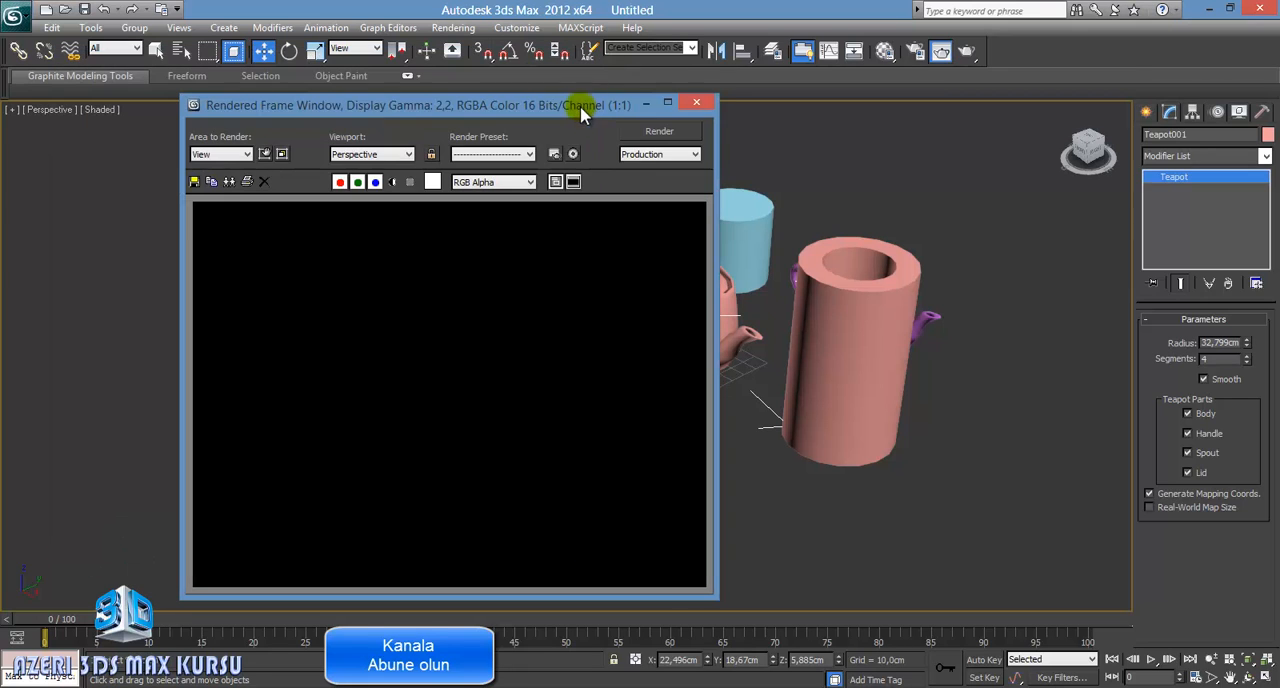
left_click(659, 131)
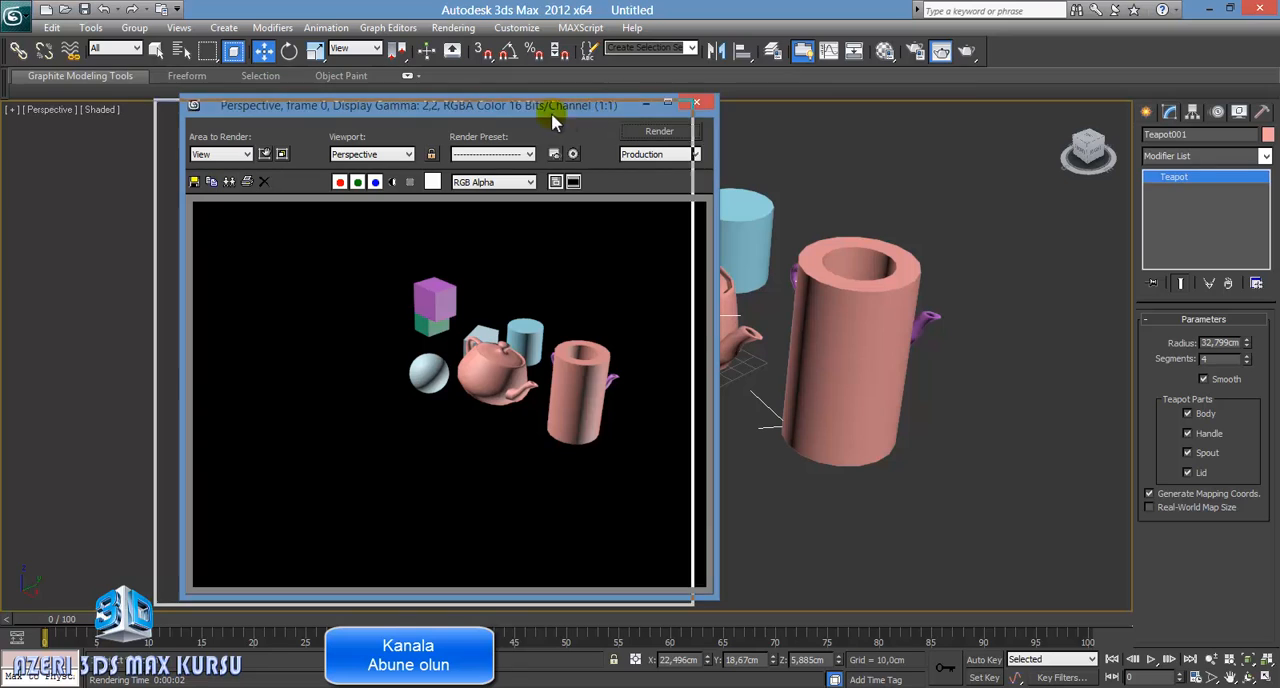
left_click_drag(594, 106, 549, 90)
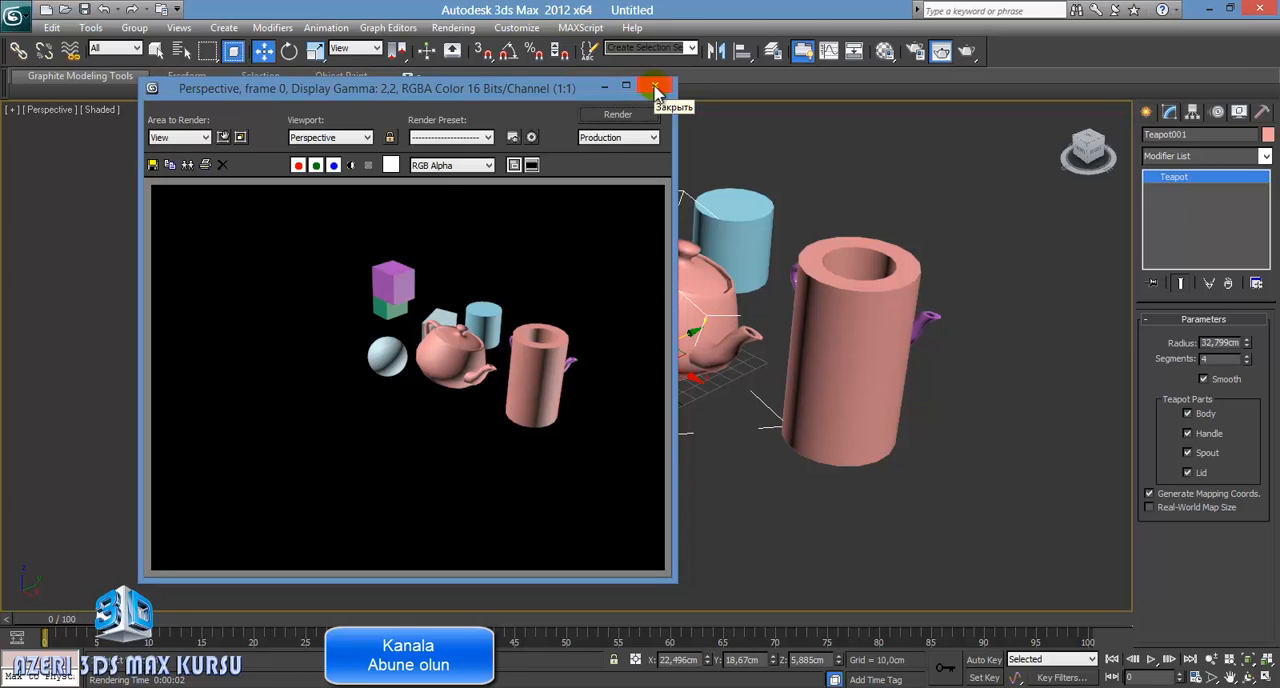
left_click(655, 88)
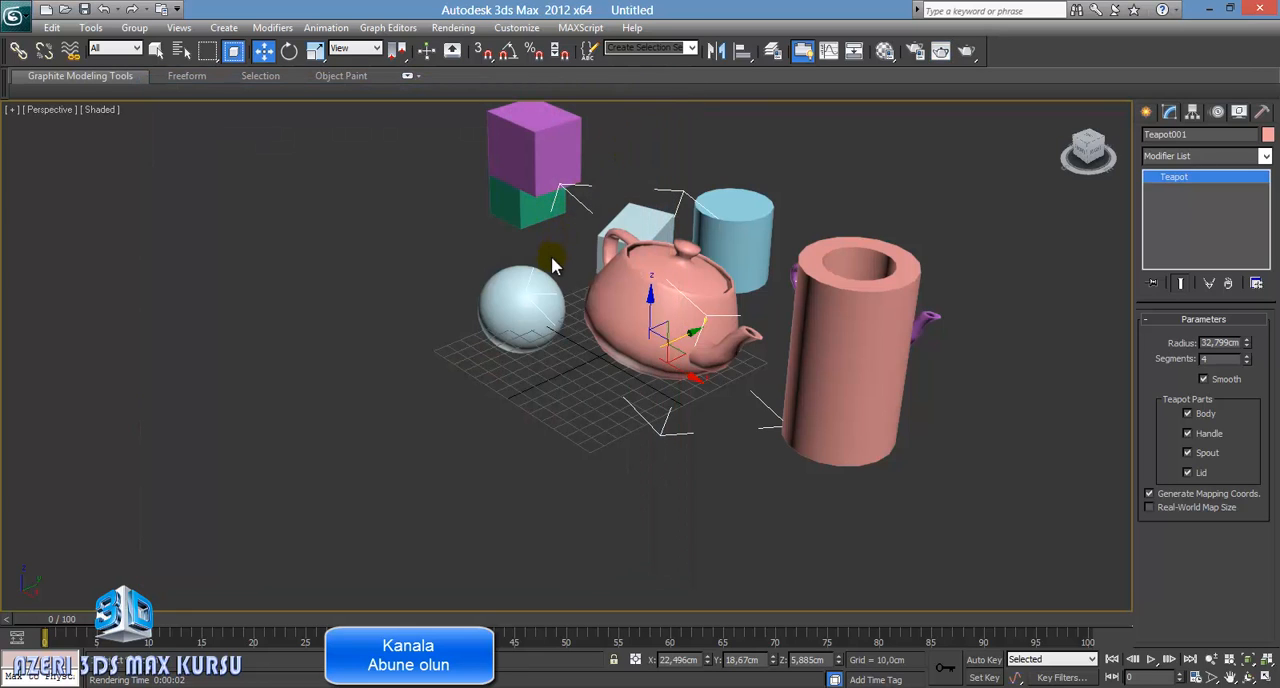
left_click(968, 52)
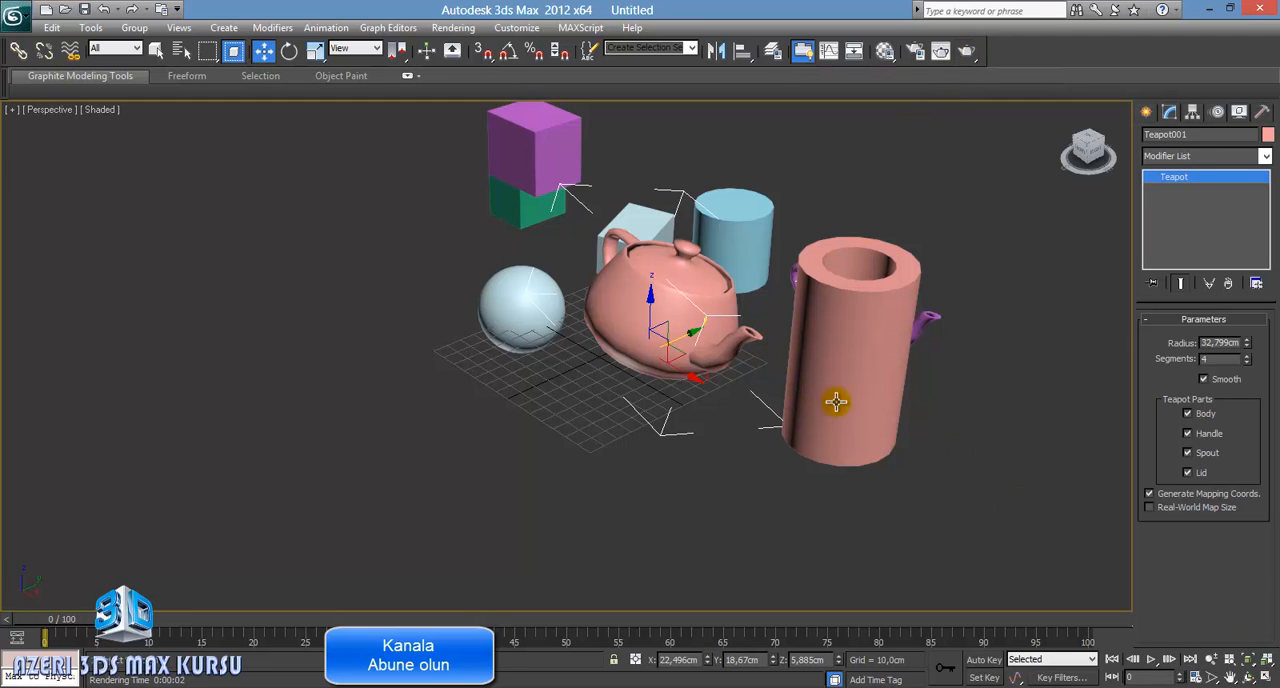
Step: Restore the four-viewport layout and clear the object selection
left_click(1265, 677)
left_click(392, 249)
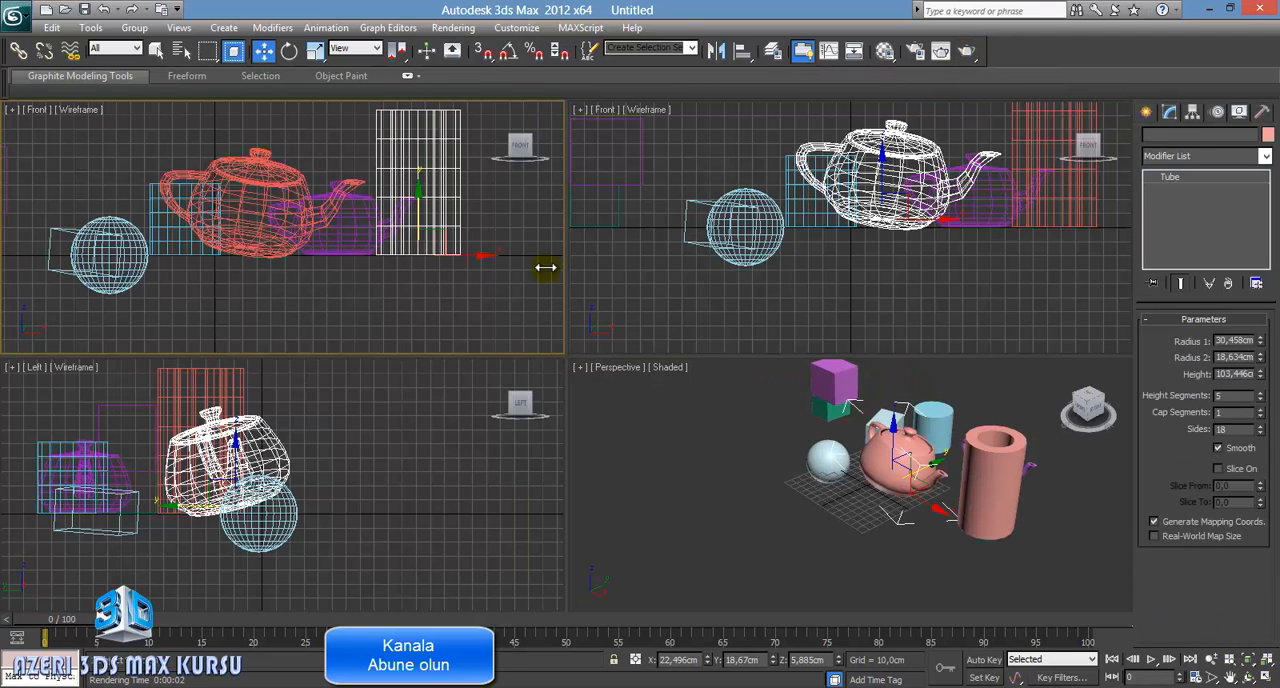
left_click(581, 340)
left_click(552, 425)
left_click(590, 428)
left_click(456, 348)
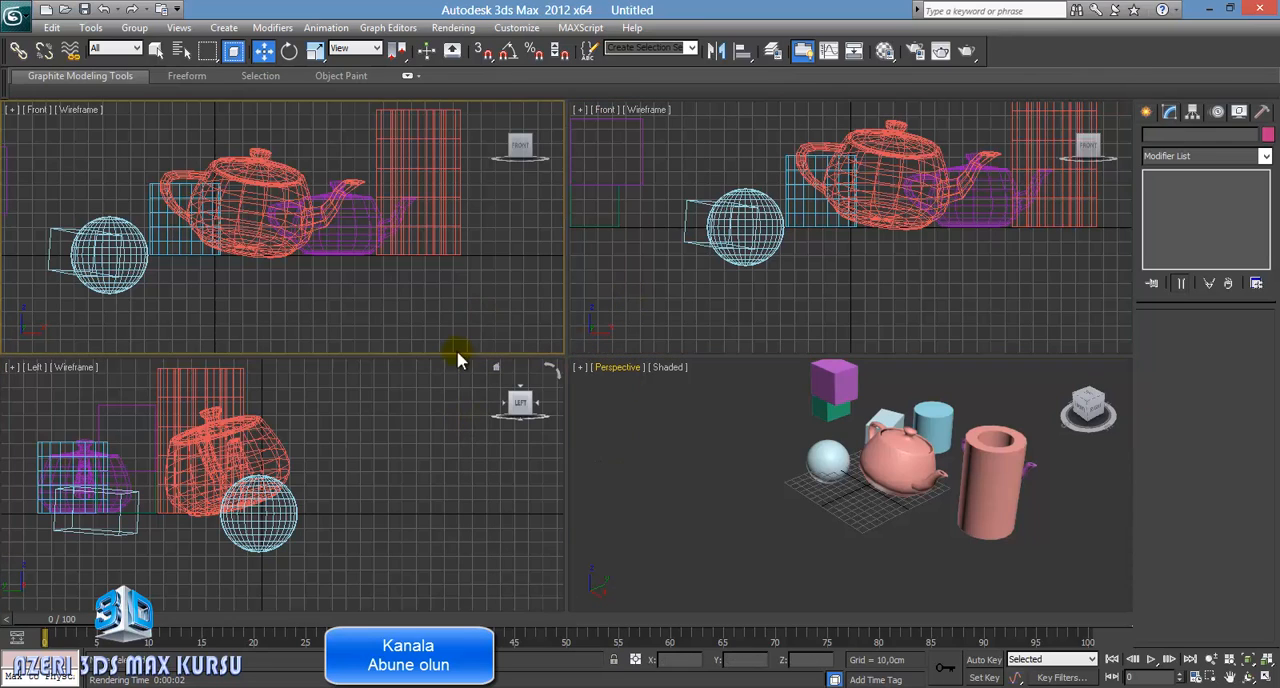
left_click(537, 432)
left_click(590, 380)
left_click(619, 300)
left_click(514, 316)
left_click(478, 433)
Step: Activate the Perspective viewport and select the purple box above the green one at closer view
left_click(642, 437)
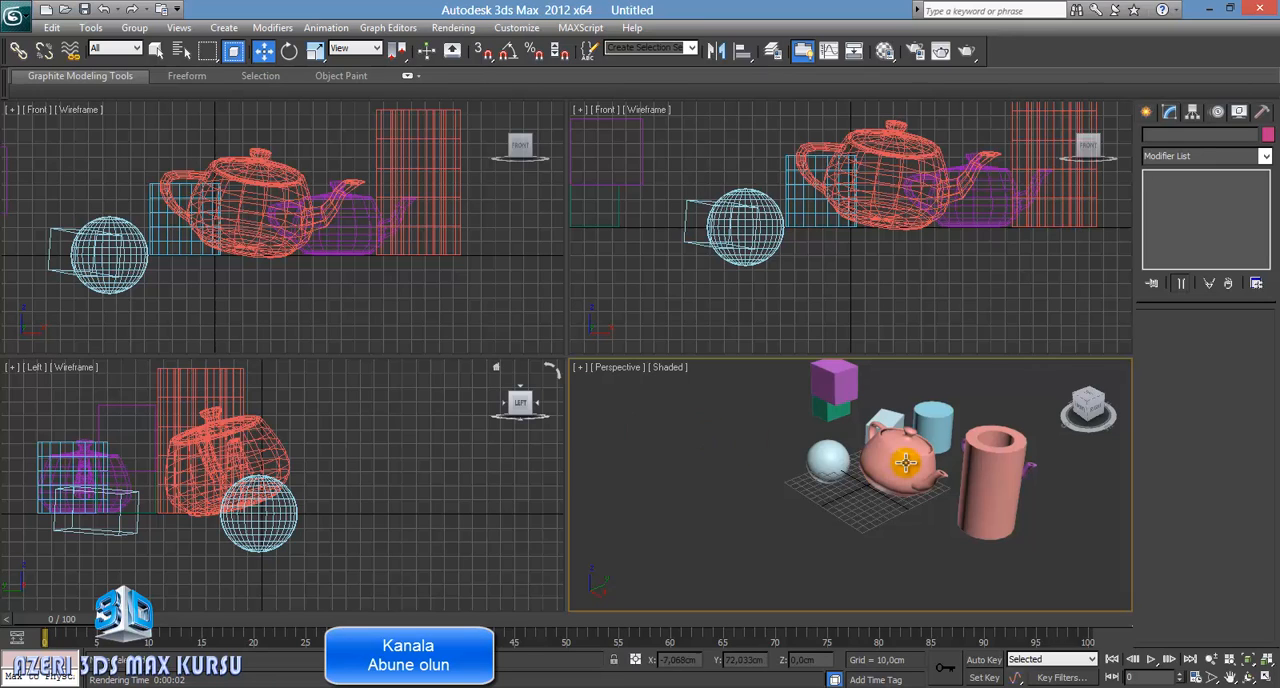
middle_click_drag(882, 468, 922, 547)
scroll(838, 493, "up", 3)
scroll(837, 493, "up", 2)
scroll(922, 547, "down", 1)
left_click(838, 430)
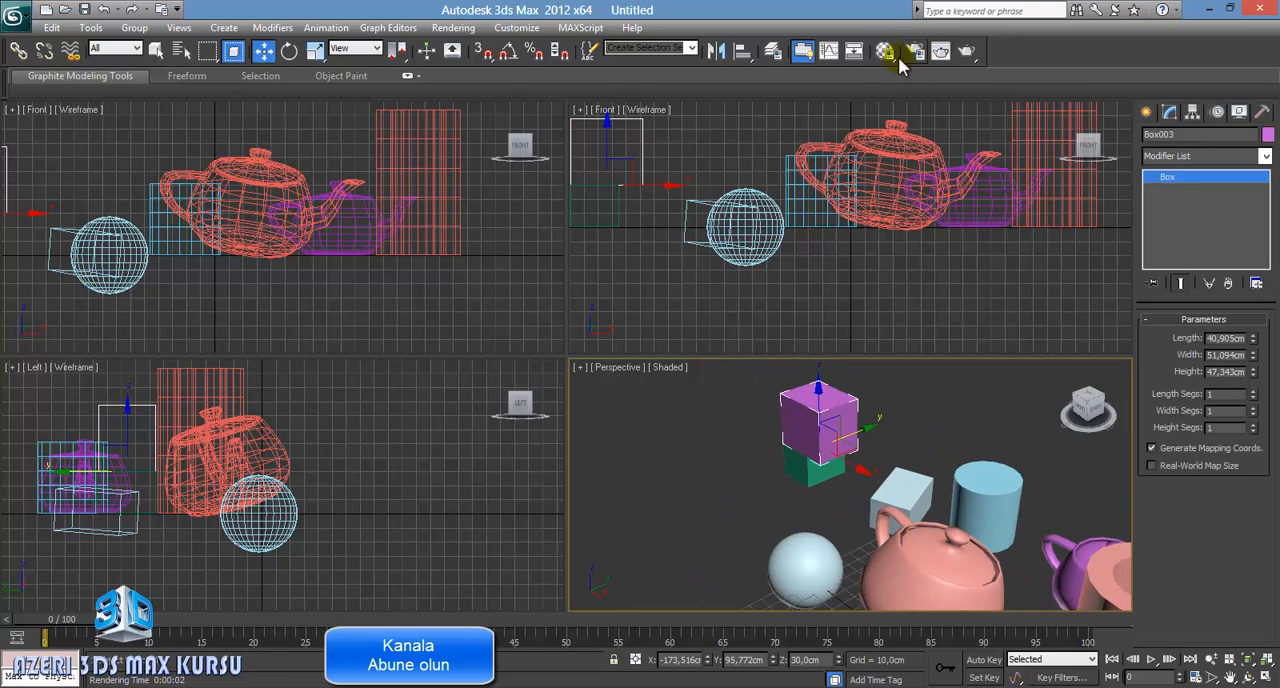
left_click(231, 57)
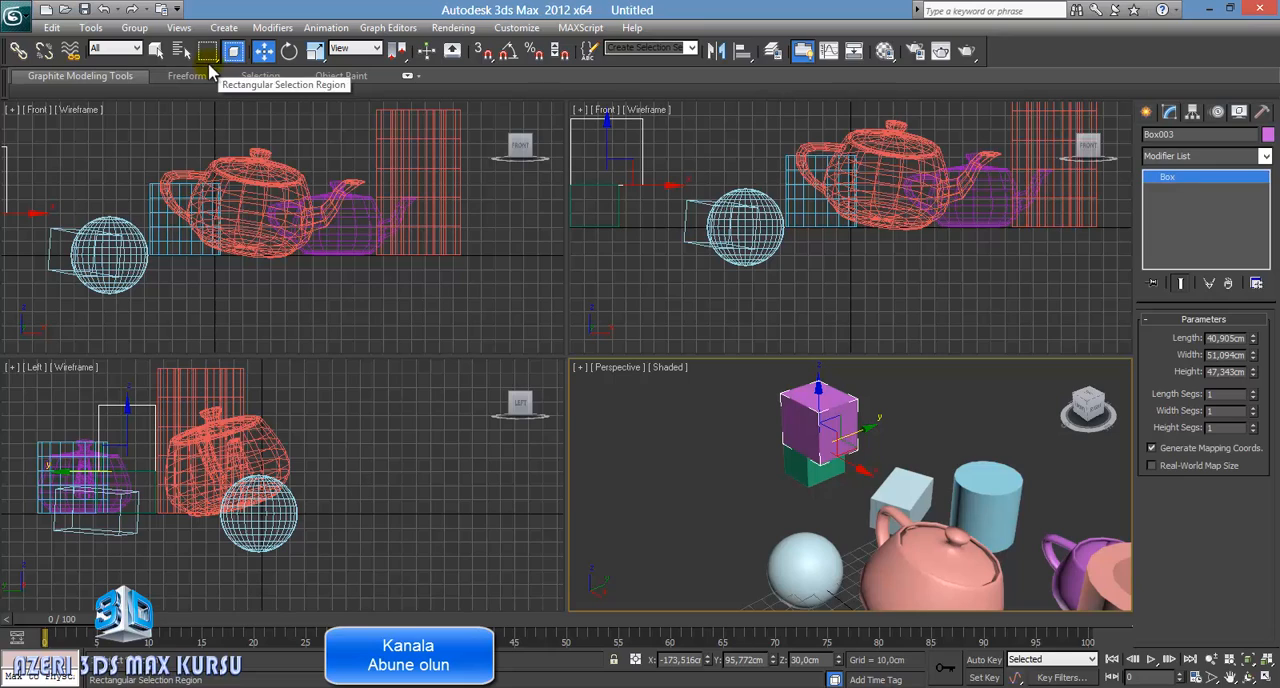